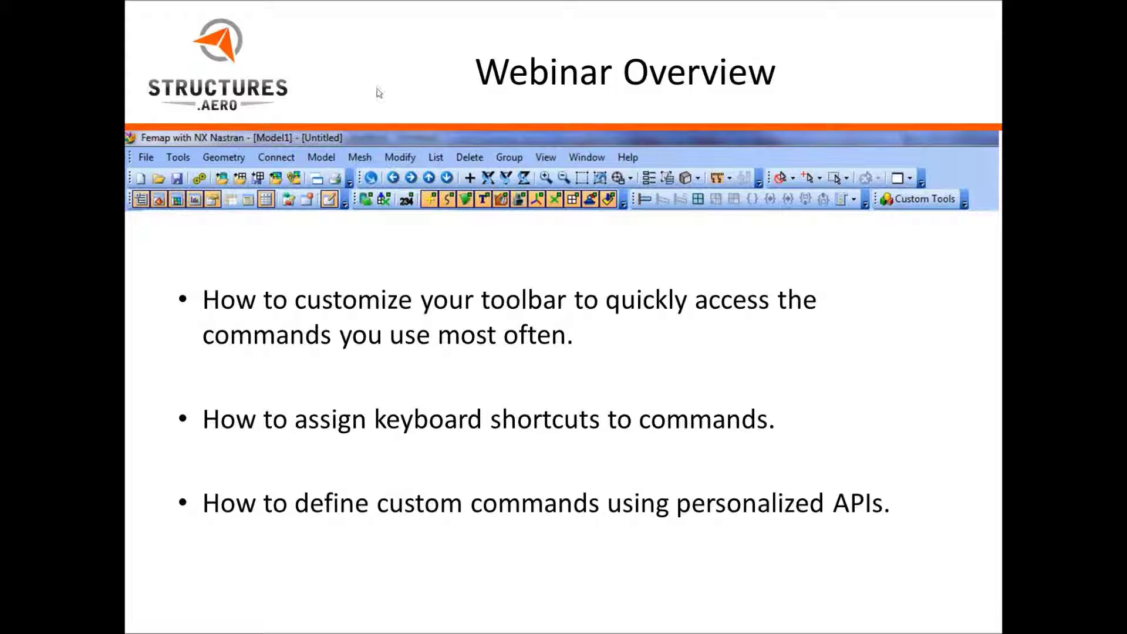
Step: Switch to Femap and save the interface layout over FEMAP Layout Custom.layout, including menus and toolbars, panes, shortcut keys and user commands
{"action": "key", "text": "Escape"}
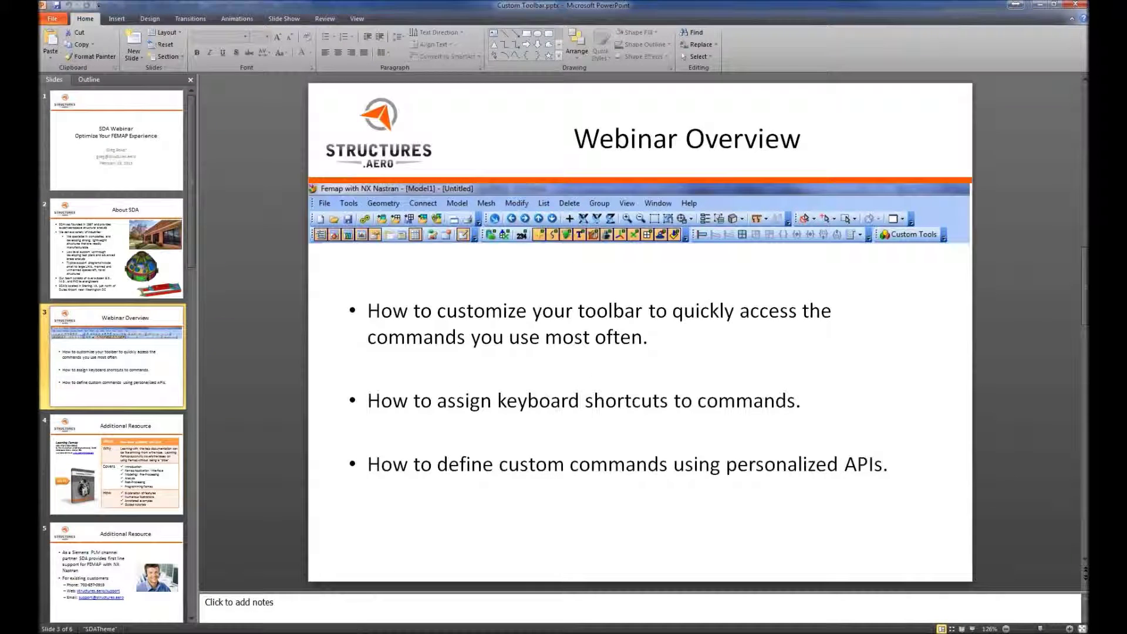
{"action": "key", "text": "alt+Tab"}
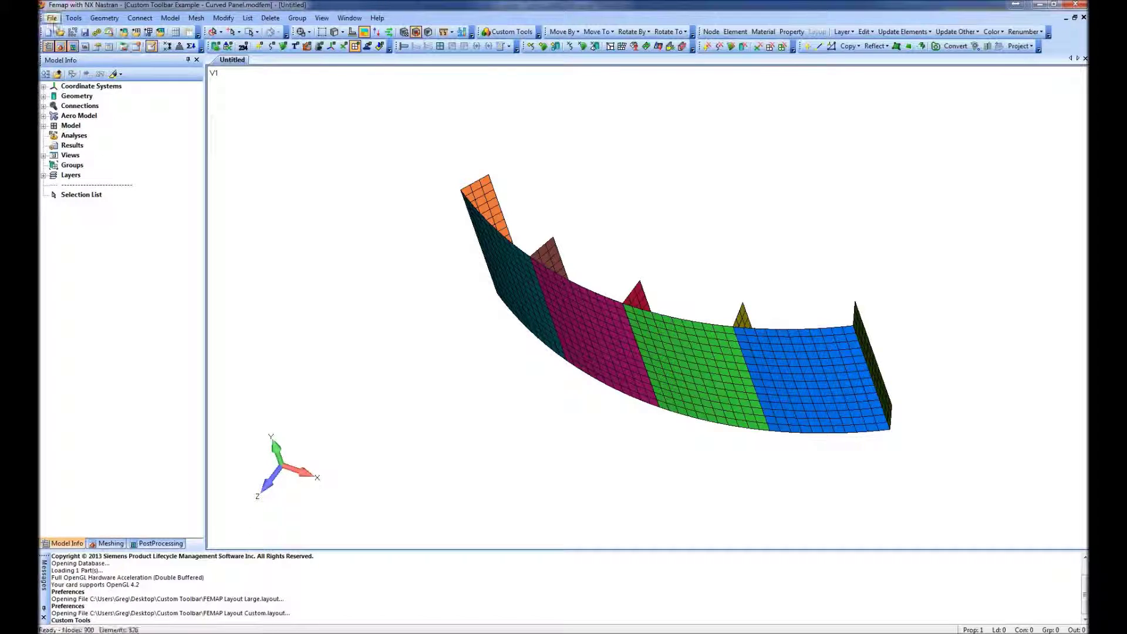
{"action": "left_click", "coordinate": [52, 18]}
{"action": "left_click", "coordinate": [94, 292]}
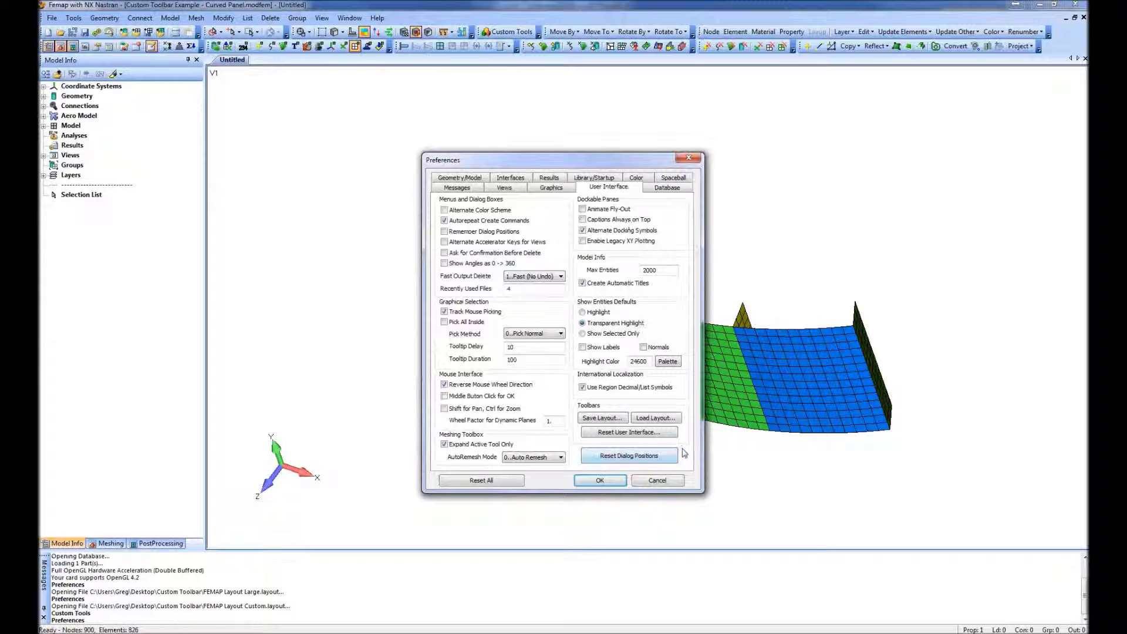
{"action": "left_click", "coordinate": [607, 420]}
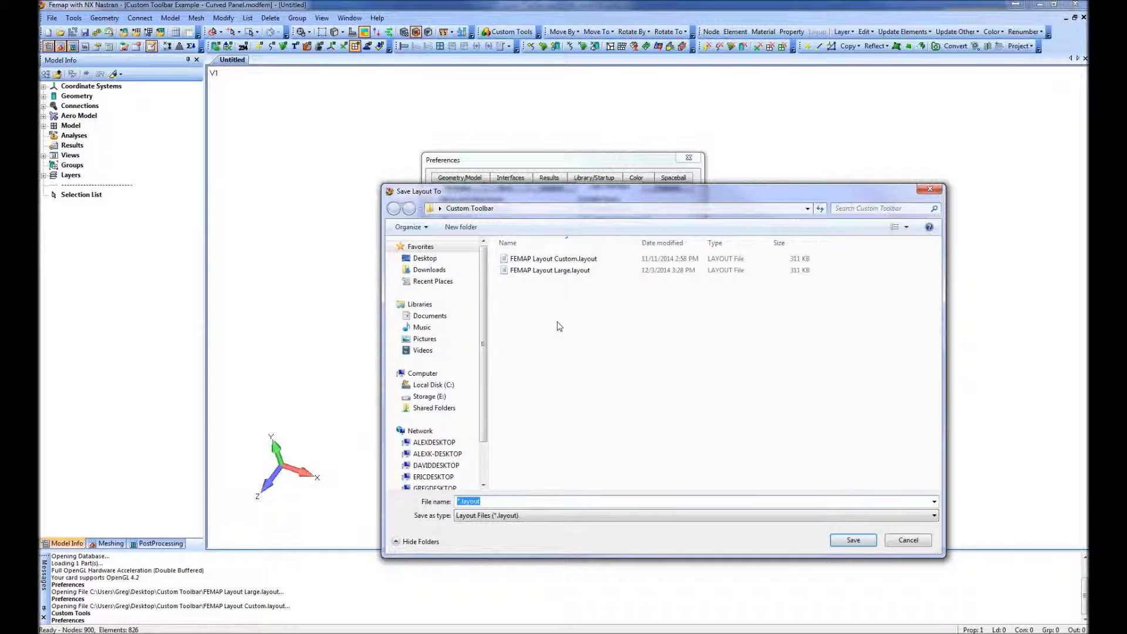
{"action": "left_click", "coordinate": [574, 261]}
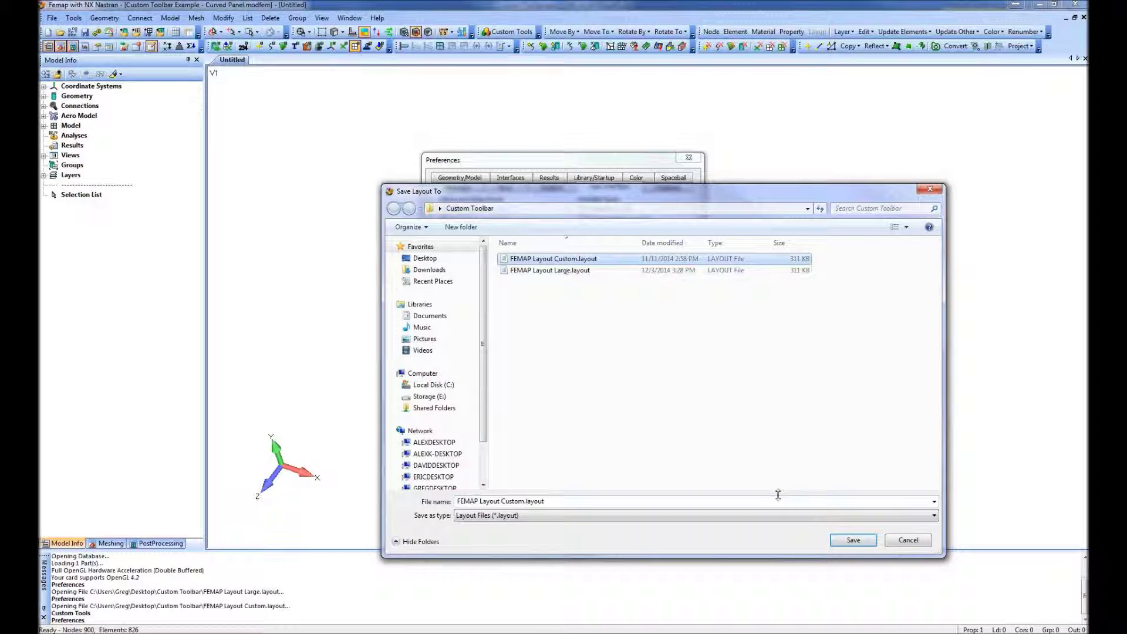
{"action": "left_click", "coordinate": [854, 540]}
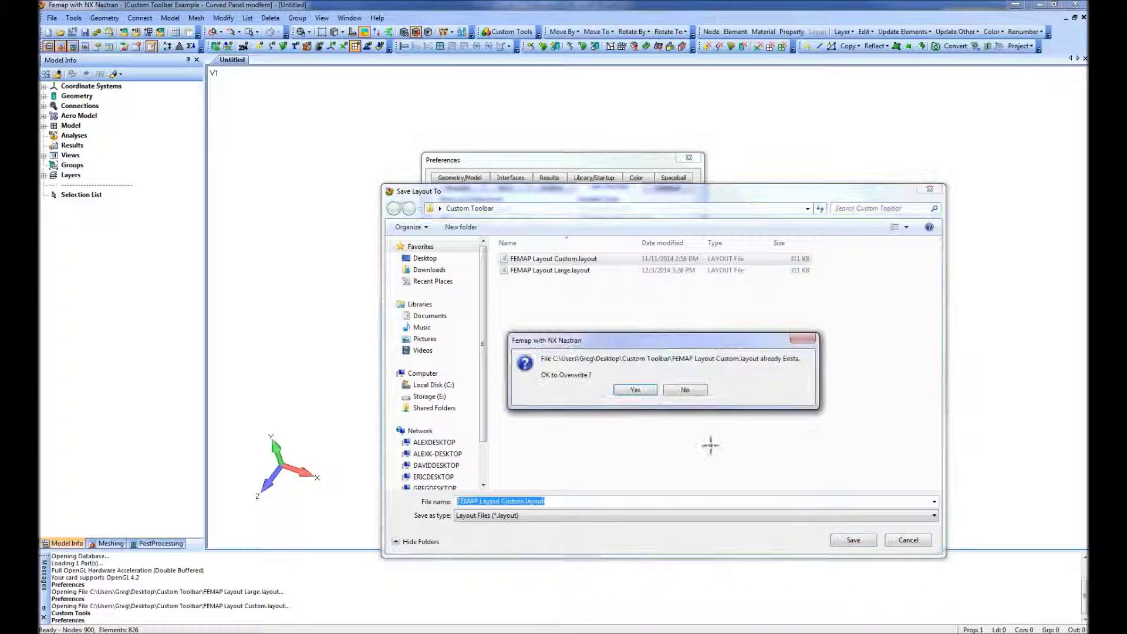
{"action": "left_click", "coordinate": [636, 390]}
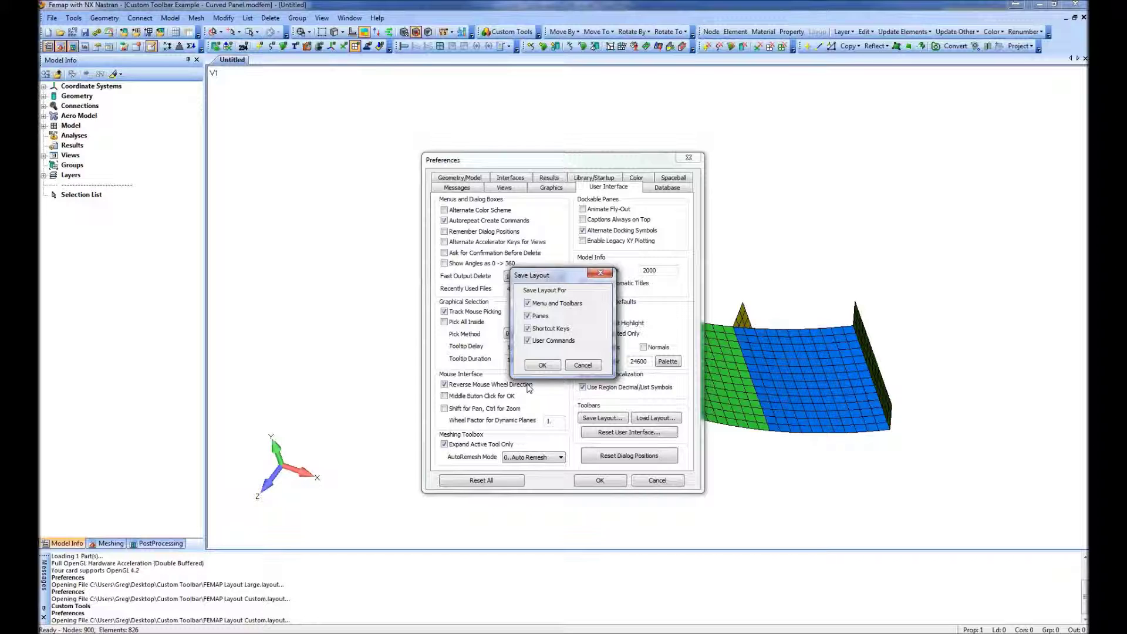
{"action": "left_click", "coordinate": [542, 365]}
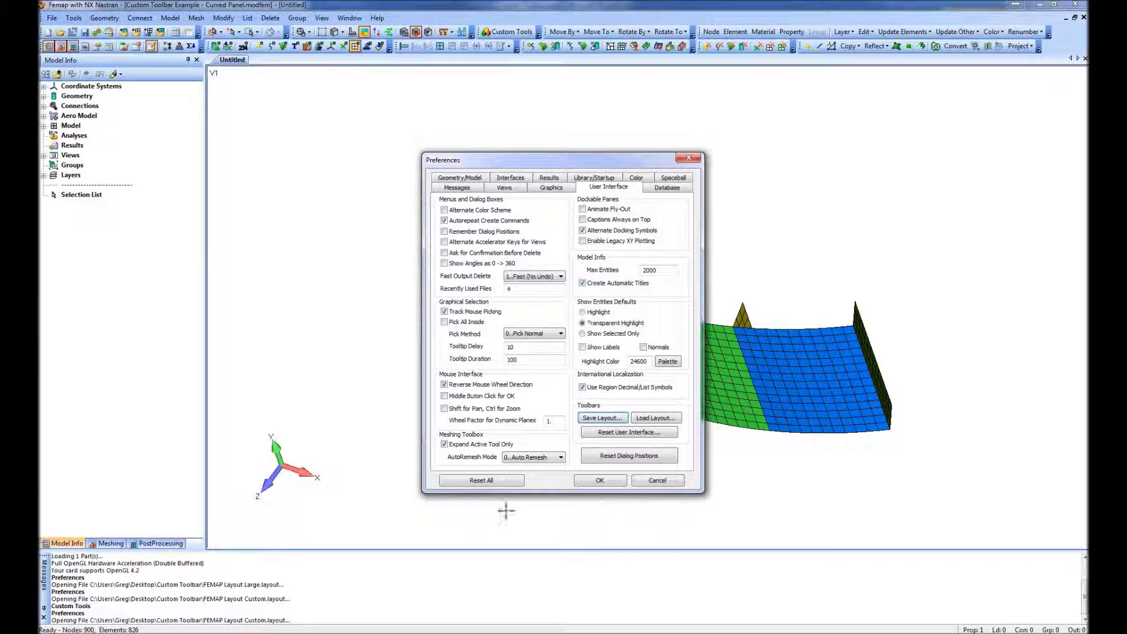
Step: Reset the user interface customization in the preferences
{"action": "left_click", "coordinate": [619, 436]}
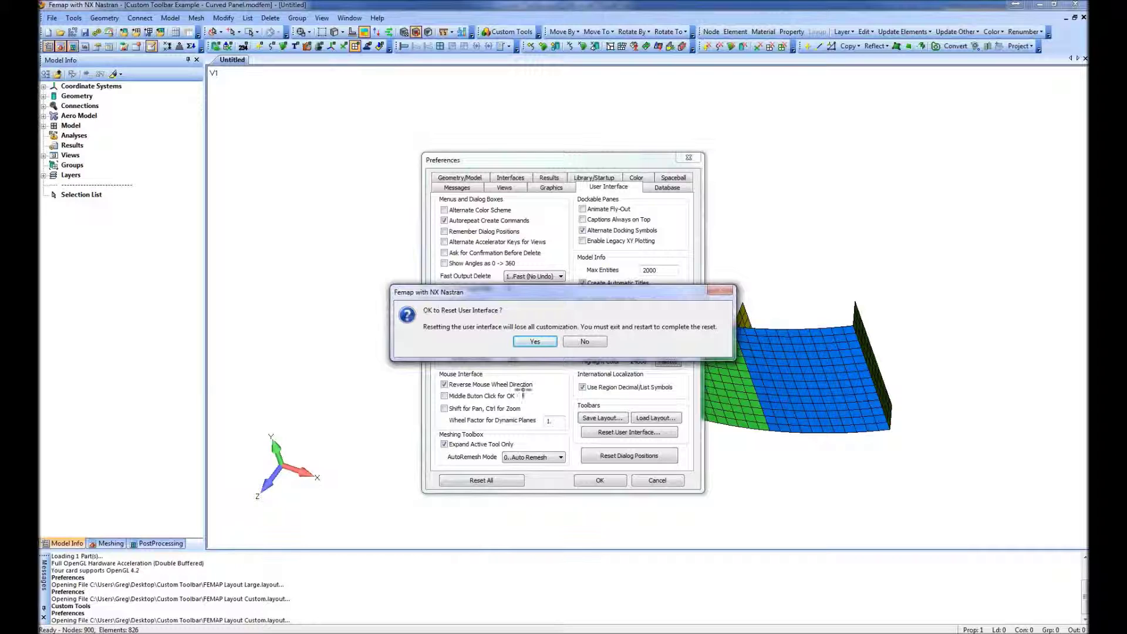
{"action": "left_click", "coordinate": [535, 342]}
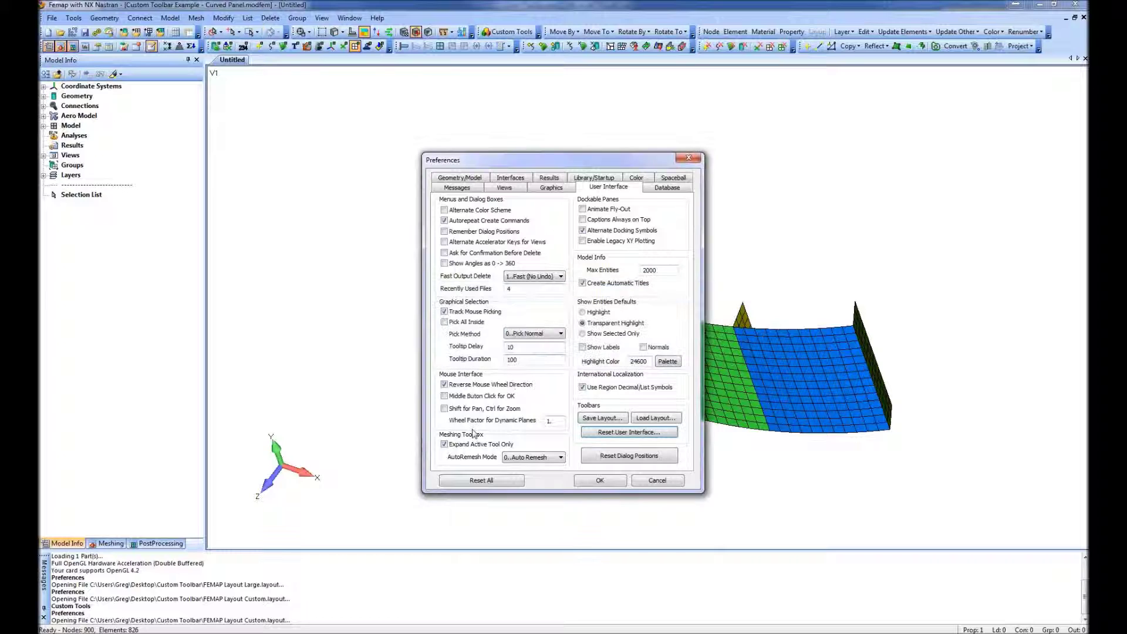
{"action": "left_click", "coordinate": [611, 433]}
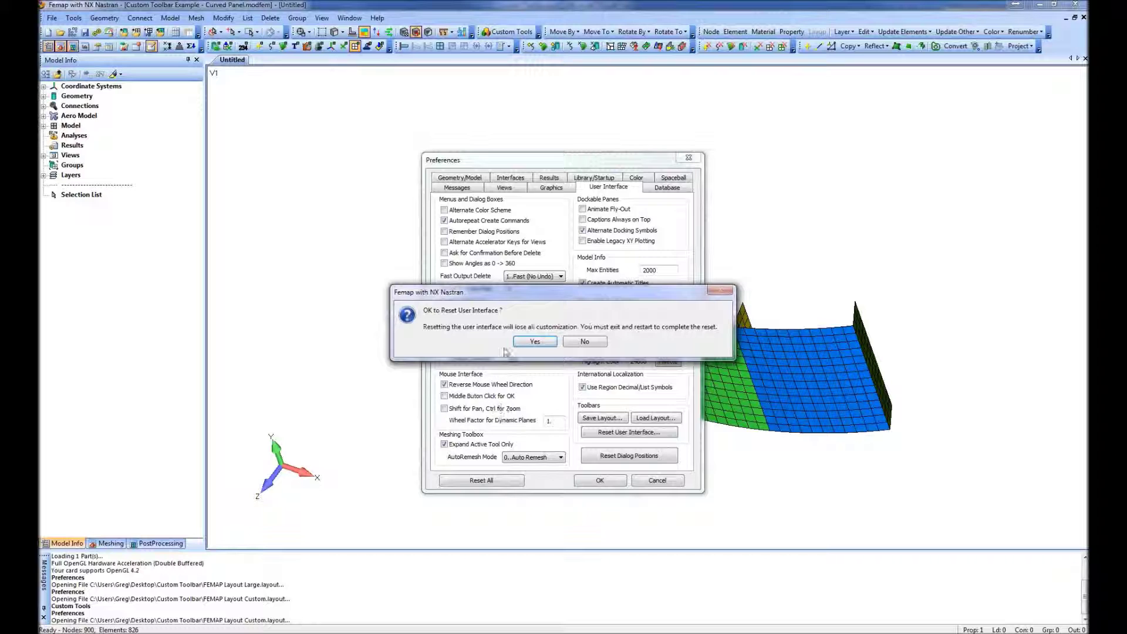
{"action": "left_click", "coordinate": [532, 343]}
{"action": "left_click", "coordinate": [596, 484]}
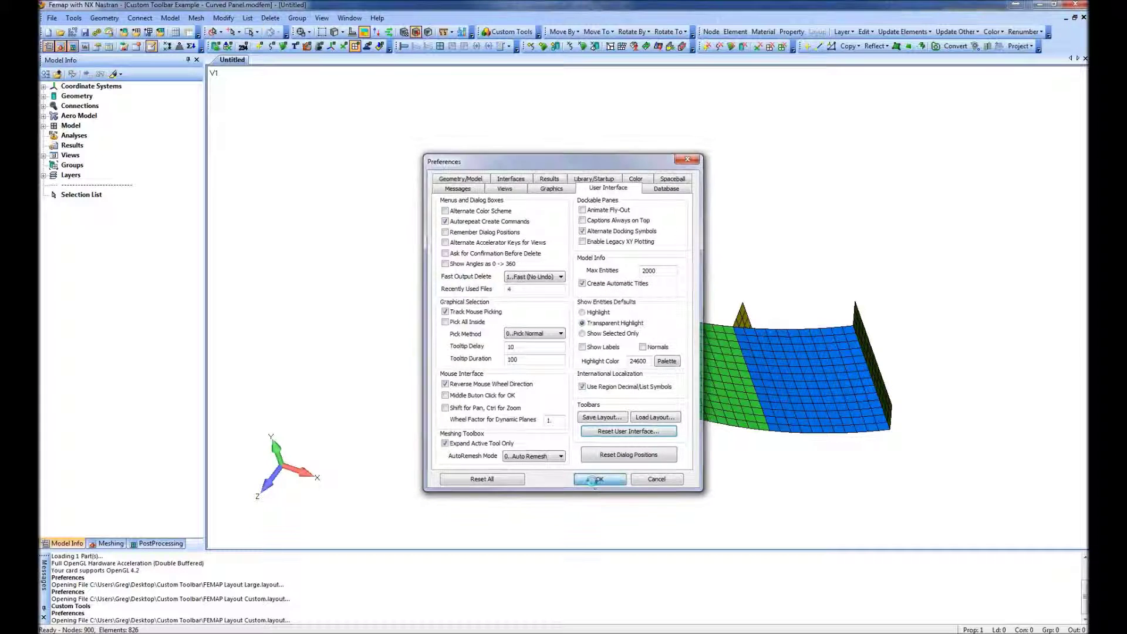
{"action": "left_click", "coordinate": [52, 17]}
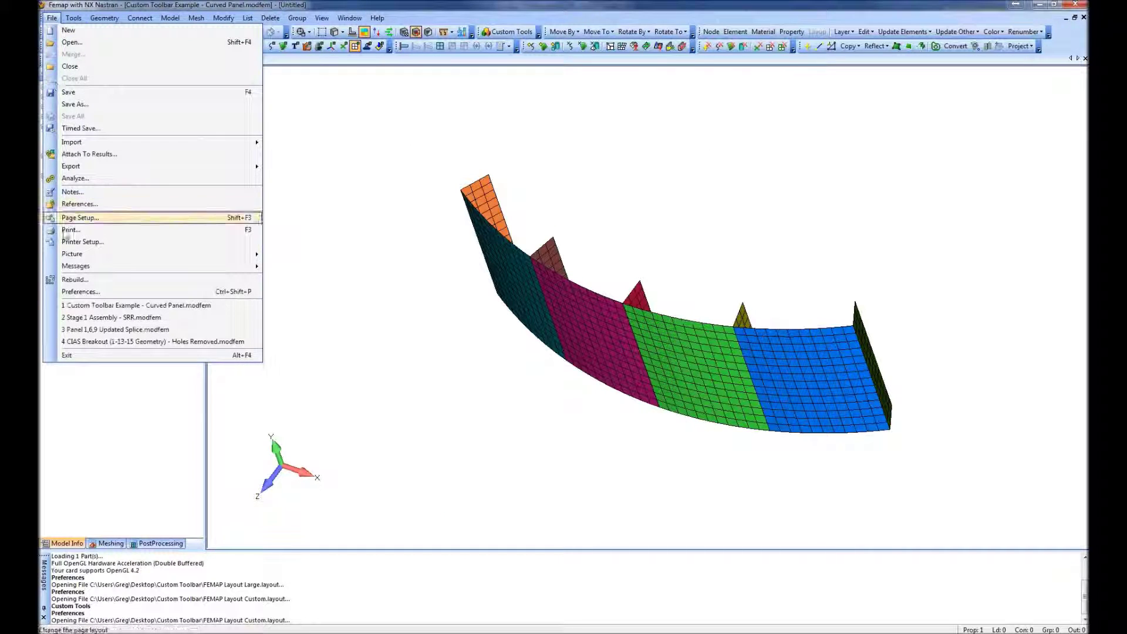
{"action": "left_click", "coordinate": [81, 292]}
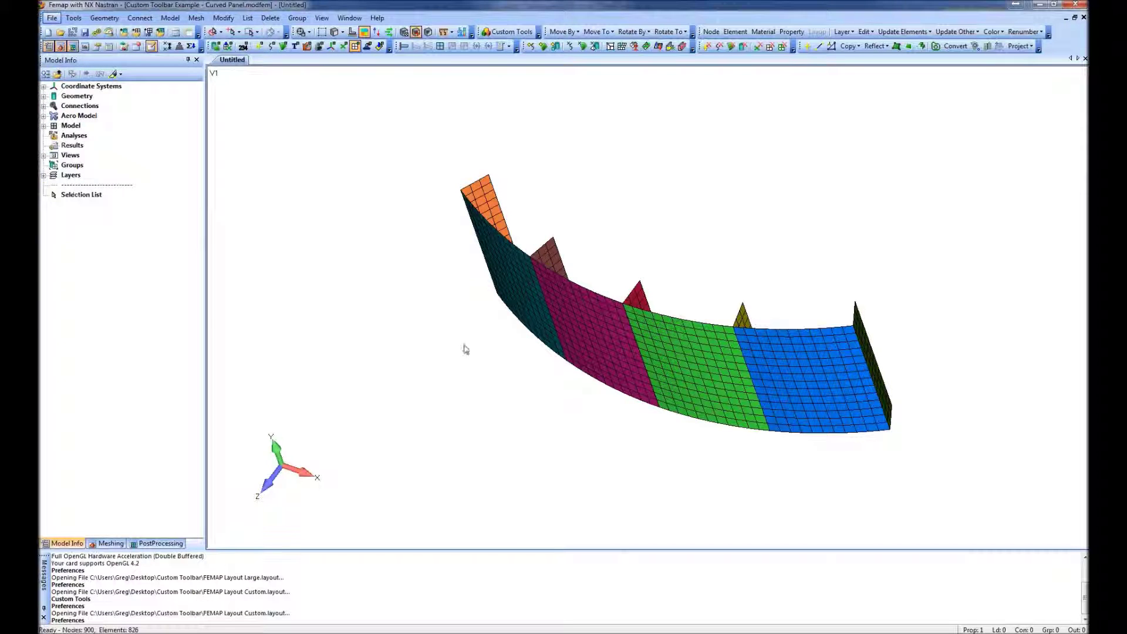
{"action": "left_click", "coordinate": [610, 434]}
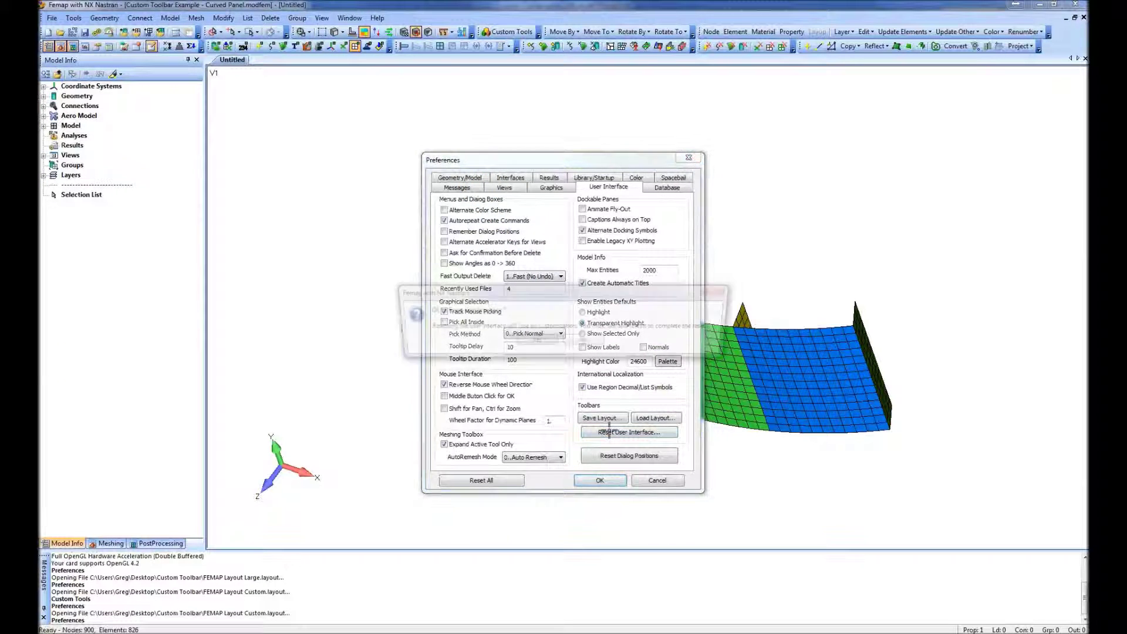
{"action": "left_click", "coordinate": [535, 342]}
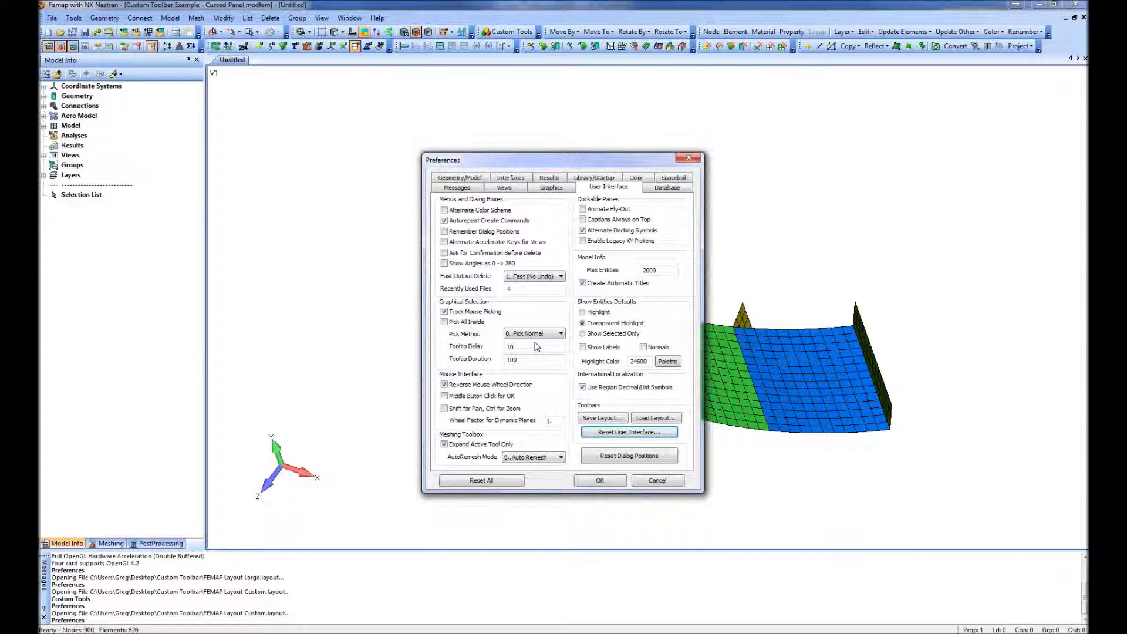
Step: Load the saved interface layout FEMAP Layout Large.layout from the Custom Toolbar folder
{"action": "left_click", "coordinate": [655, 418]}
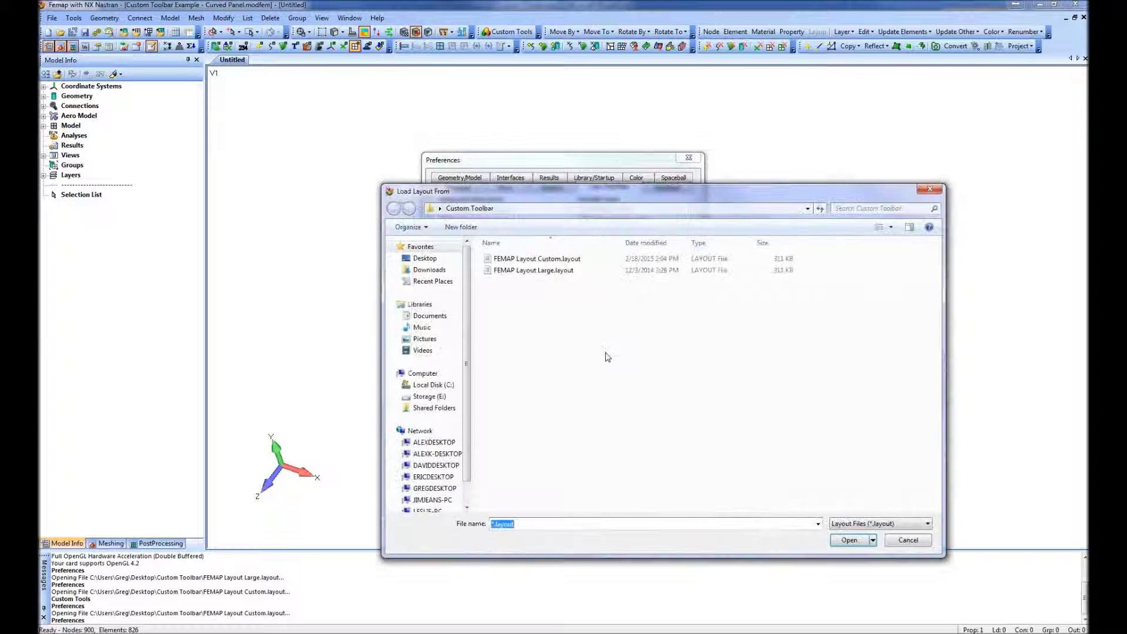
{"action": "left_click", "coordinate": [535, 270]}
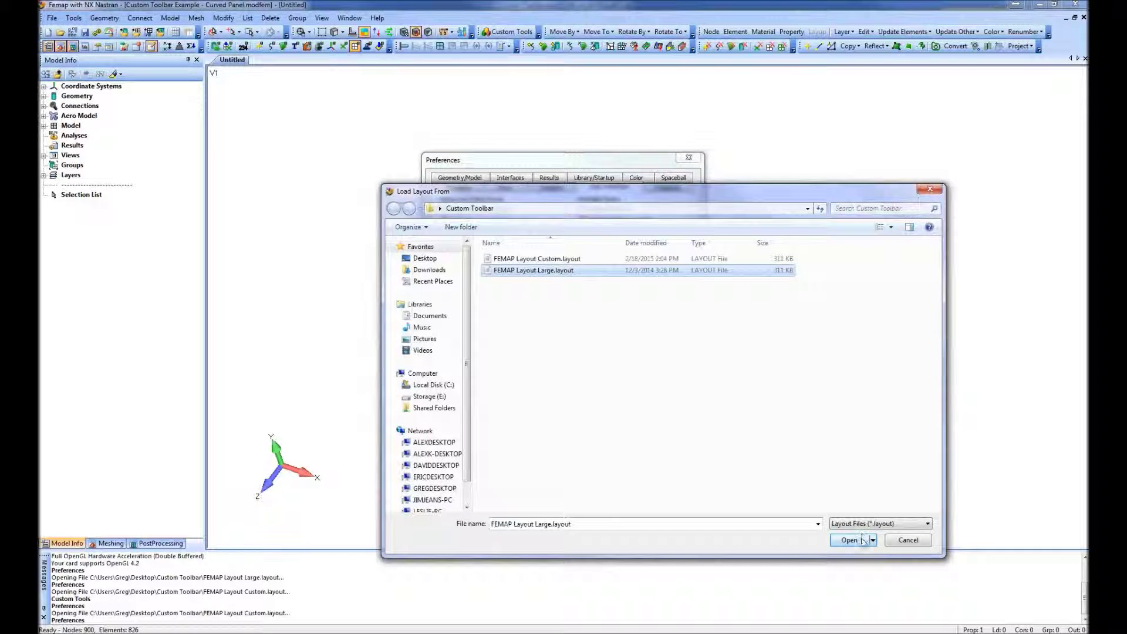
{"action": "left_click", "coordinate": [861, 540]}
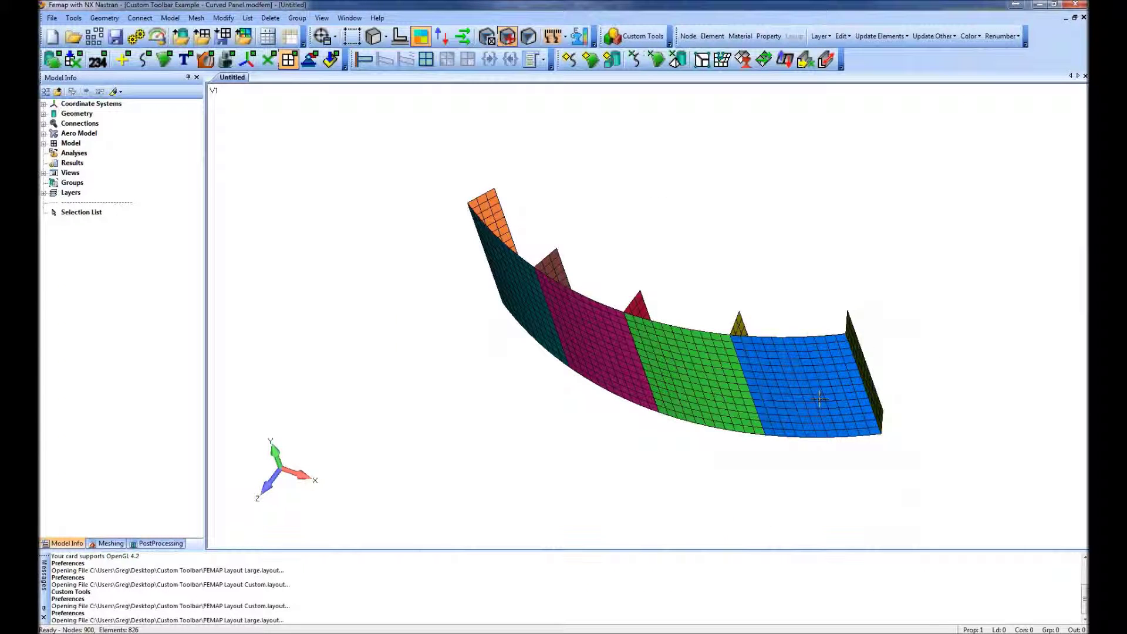
Step: Show the View Orient toolbar and place it in its own row below the existing toolbars
{"action": "right_click", "coordinate": [448, 53]}
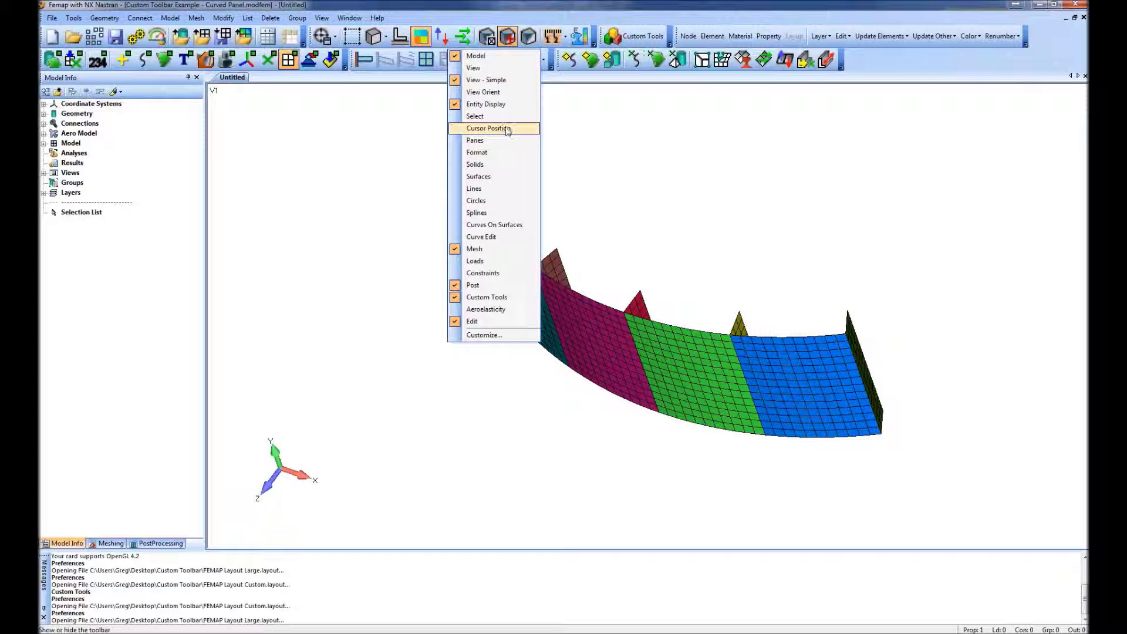
{"action": "left_click", "coordinate": [492, 100]}
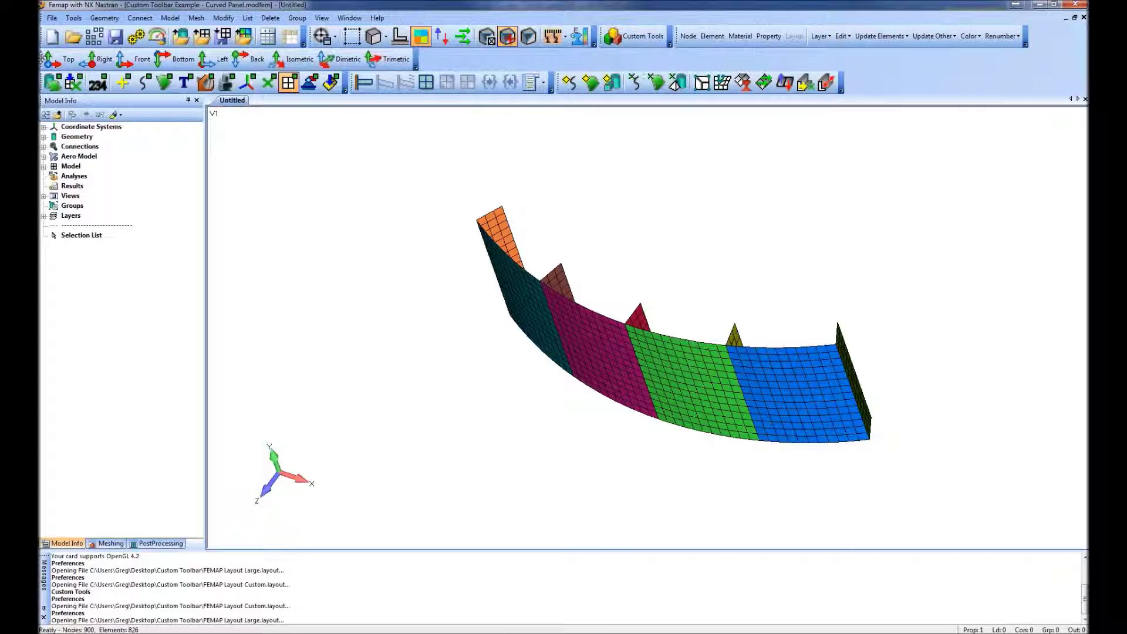
{"action": "left_click_drag", "start_coordinate": [42, 55], "coordinate": [43, 55]}
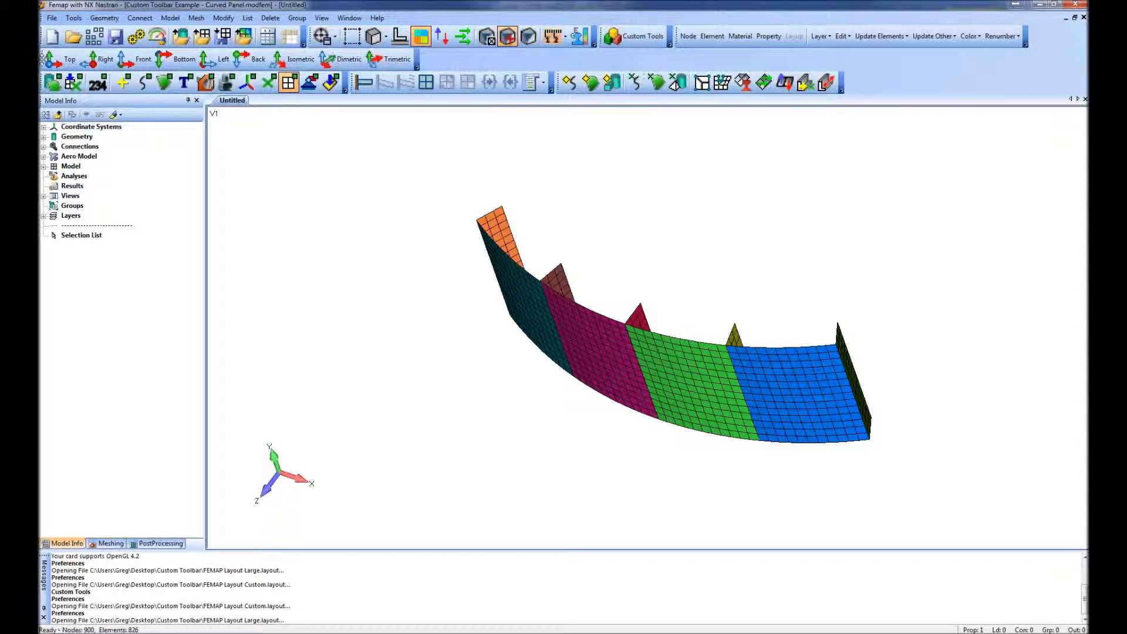
{"action": "left_click_drag", "start_coordinate": [43, 55], "coordinate": [112, 87]}
Step: Create a custom toolbar named New Toolbar
{"action": "right_click", "coordinate": [534, 87]}
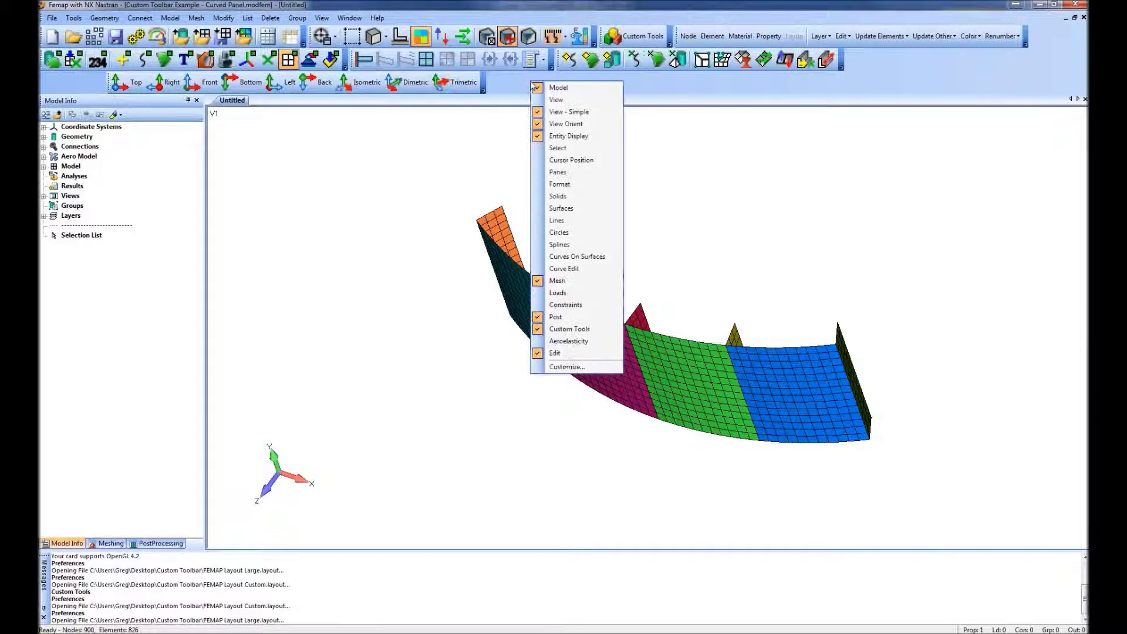
{"action": "left_click", "coordinate": [591, 367]}
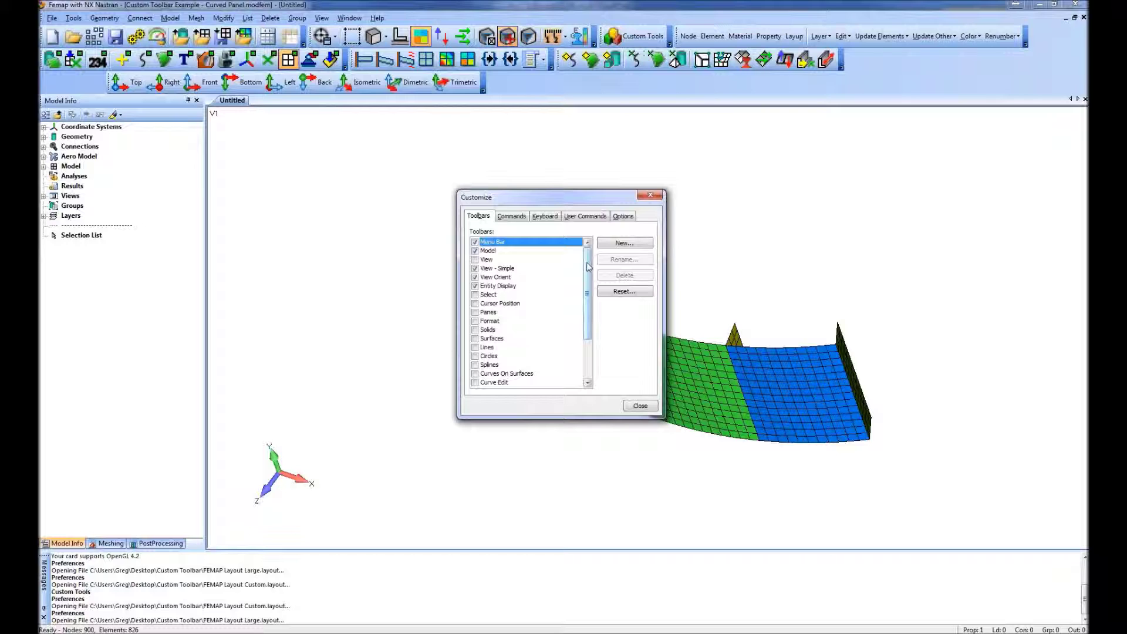
{"action": "left_click_drag", "start_coordinate": [588, 267], "coordinate": [587, 328]}
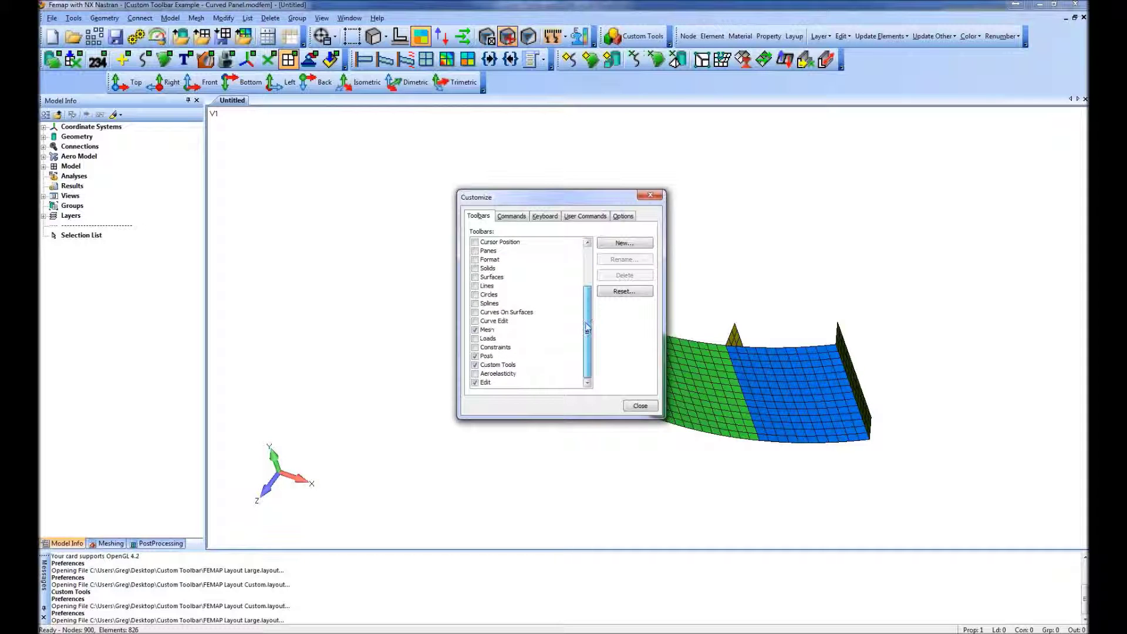
{"action": "left_click", "coordinate": [626, 244]}
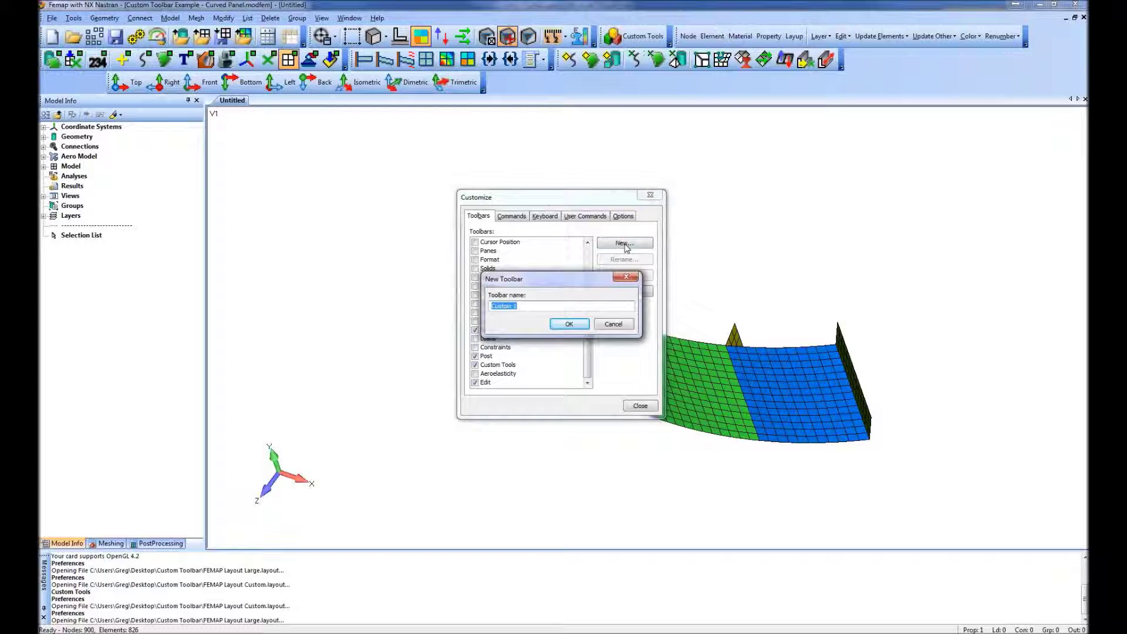
{"action": "type", "text": "New Toolbar"}
{"action": "key", "text": "Return"}
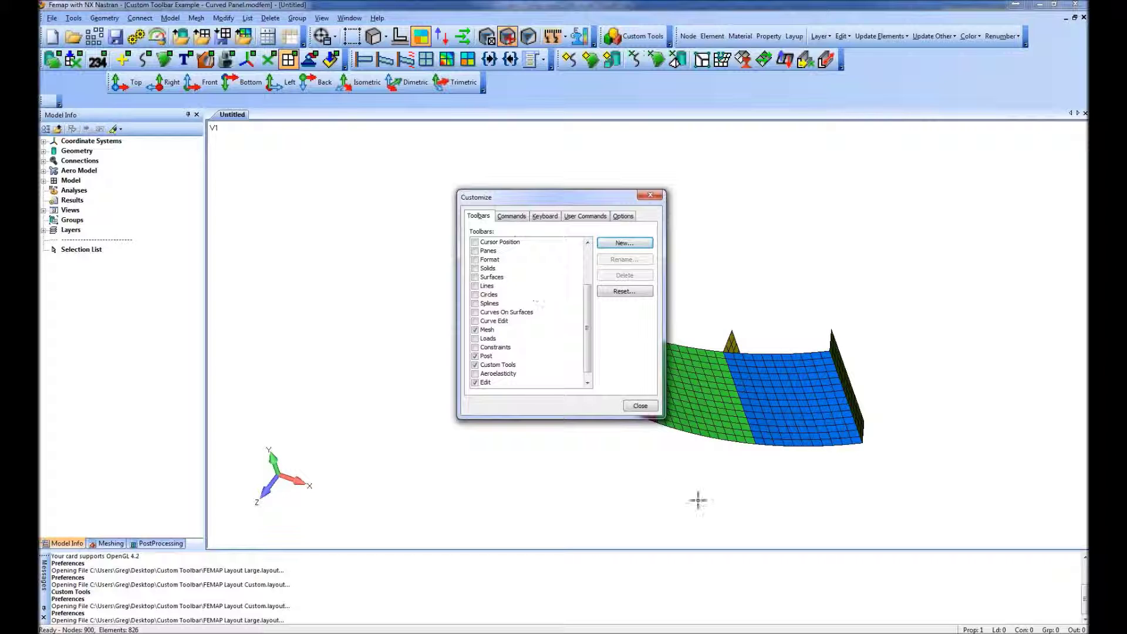
{"action": "left_click", "coordinate": [640, 406]}
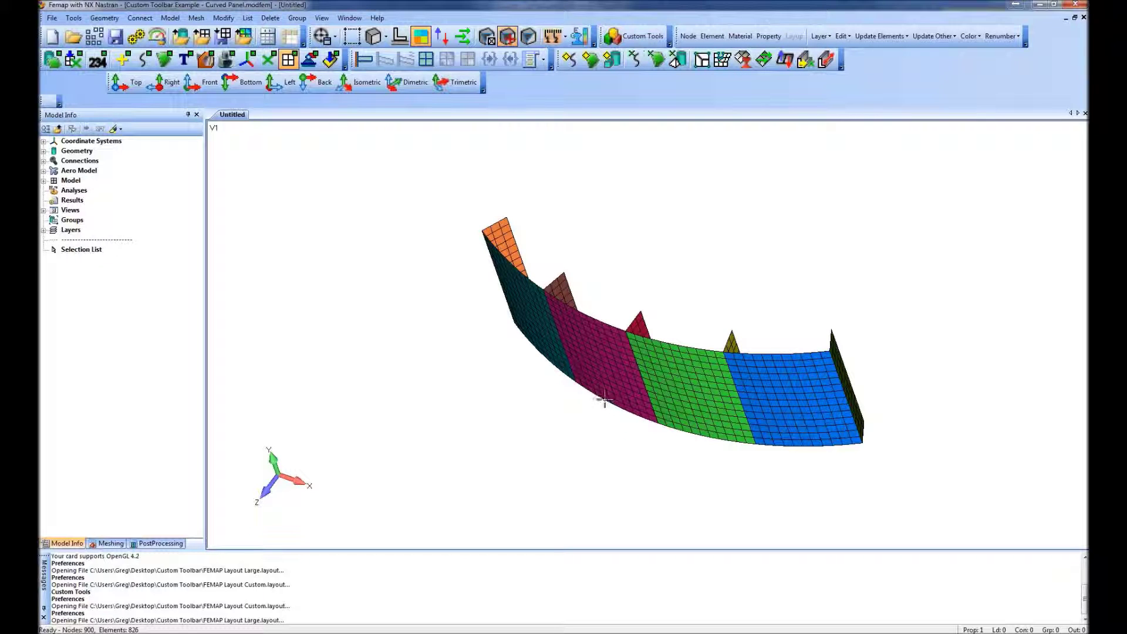
Step: Turn on Show Direction for the Element - Directions view option and inspect the element normals on the curved panel
{"action": "middle_click_drag", "start_coordinate": [603, 340], "coordinate": [568, 336]}
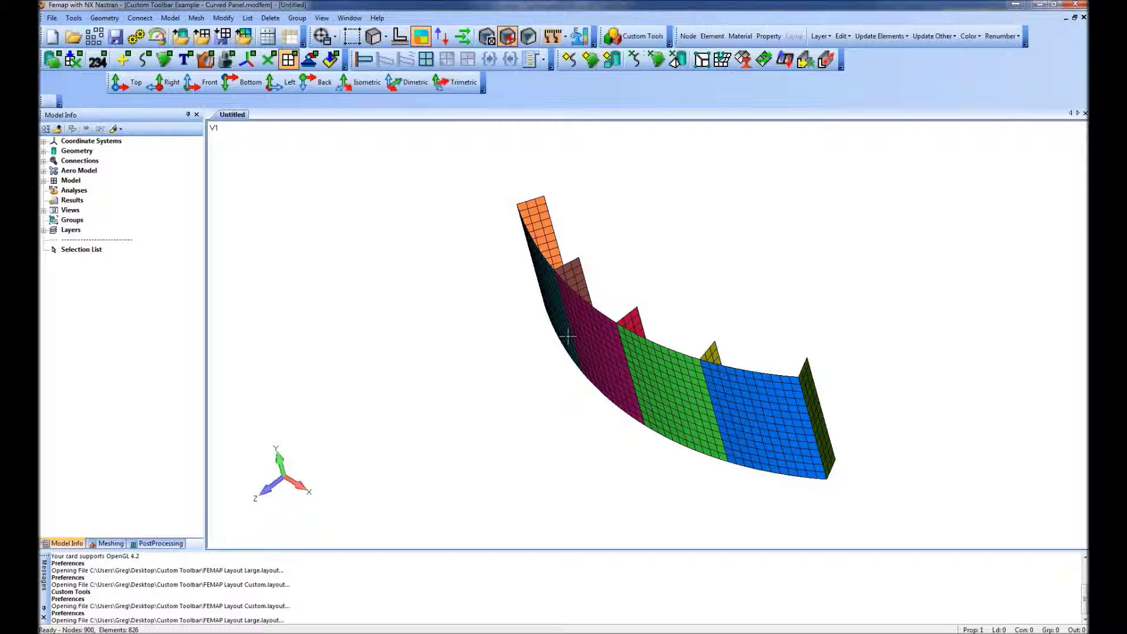
{"action": "left_click", "coordinate": [321, 18]}
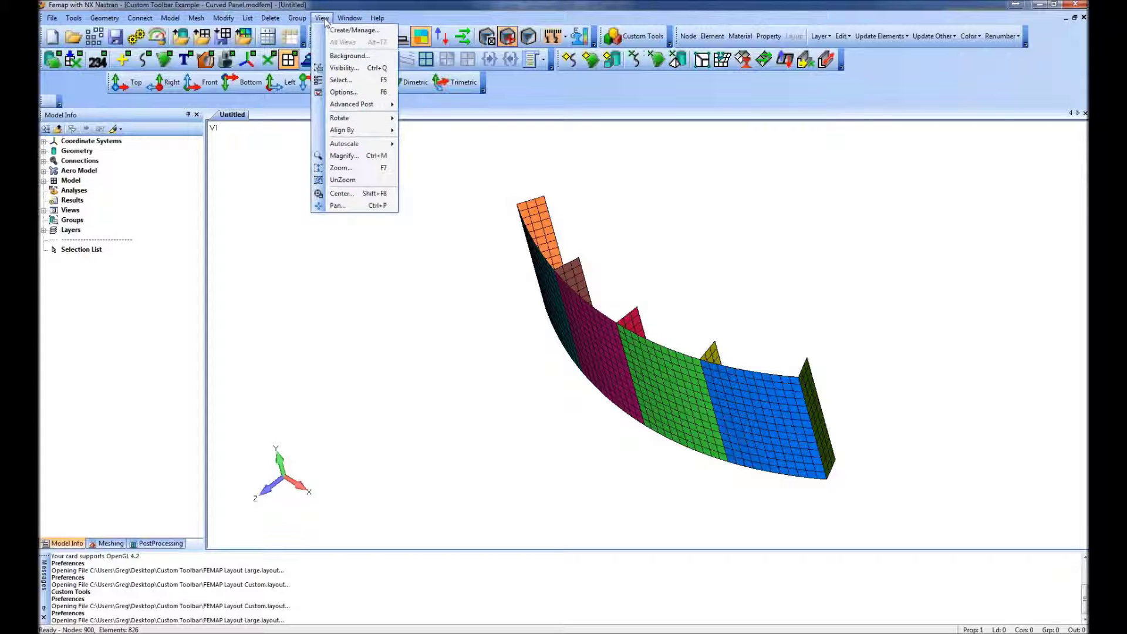
{"action": "left_click", "coordinate": [355, 93]}
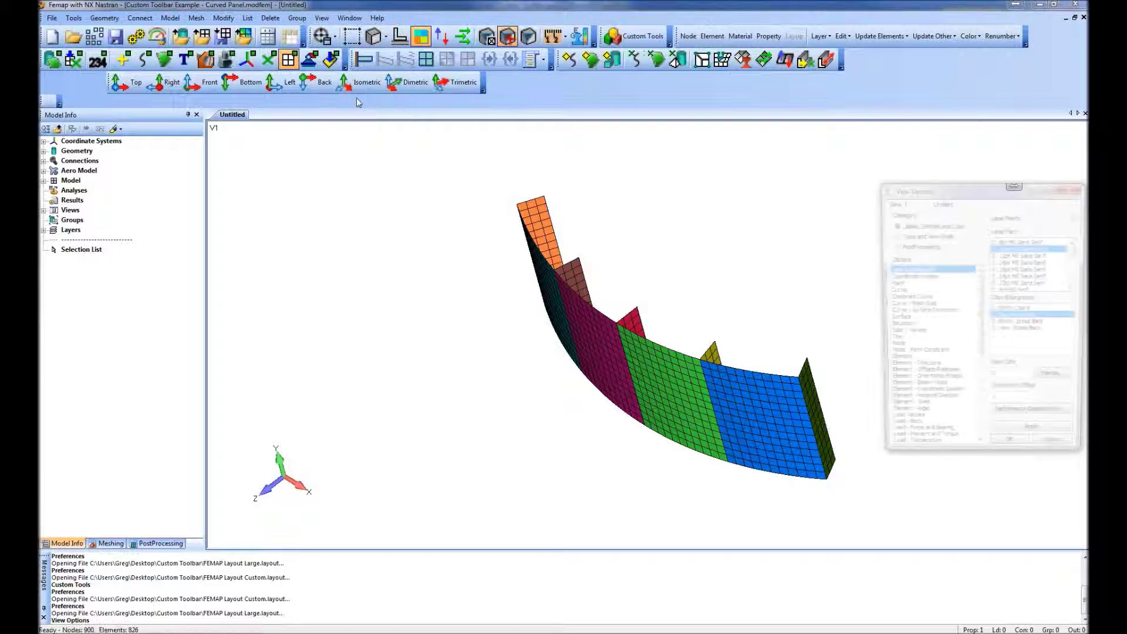
{"action": "left_click", "coordinate": [913, 369]}
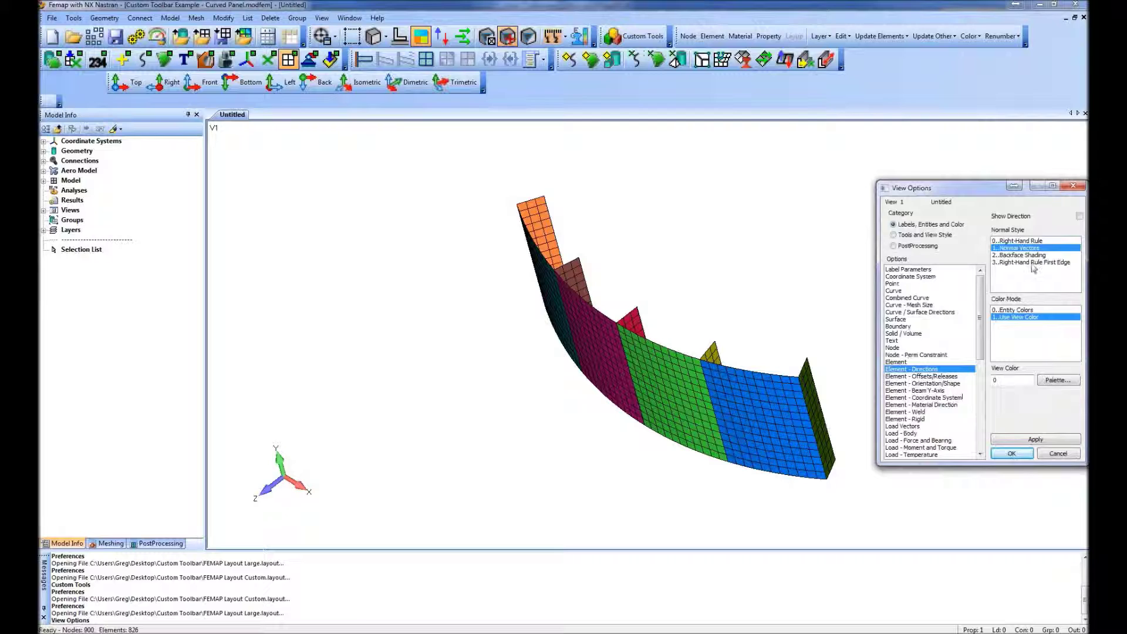
{"action": "left_click", "coordinate": [1078, 216]}
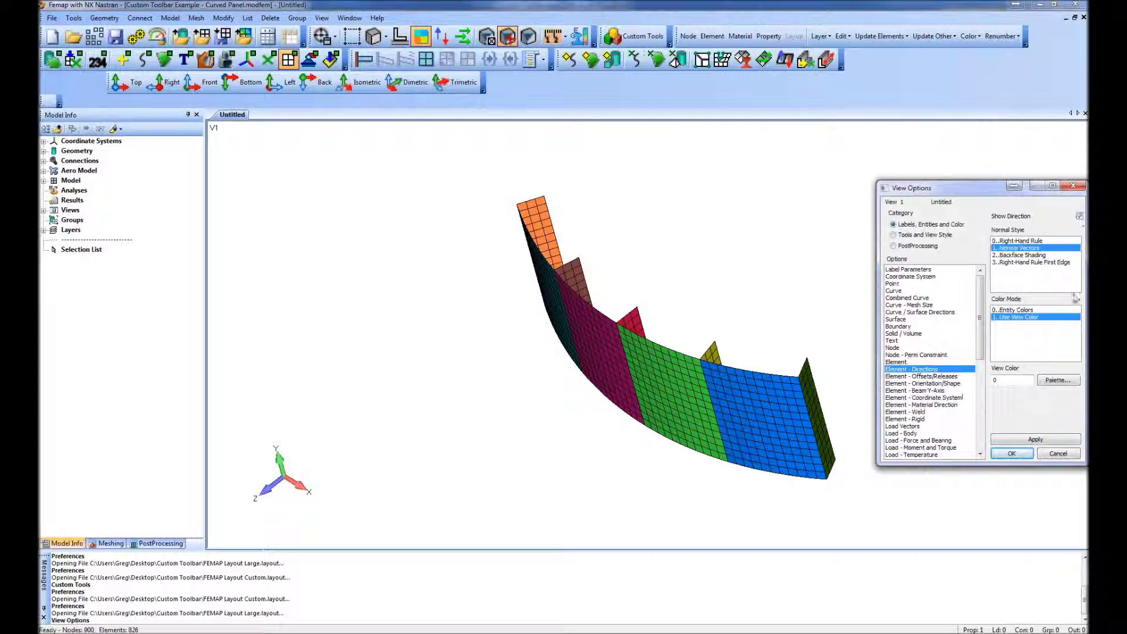
{"action": "left_click", "coordinate": [1044, 440]}
{"action": "left_click", "coordinate": [1010, 453]}
{"action": "middle_click_drag", "start_coordinate": [880, 381], "coordinate": [616, 474]}
{"action": "scroll", "coordinate": [675, 348], "scroll_direction": "up", "scroll_amount": 4}
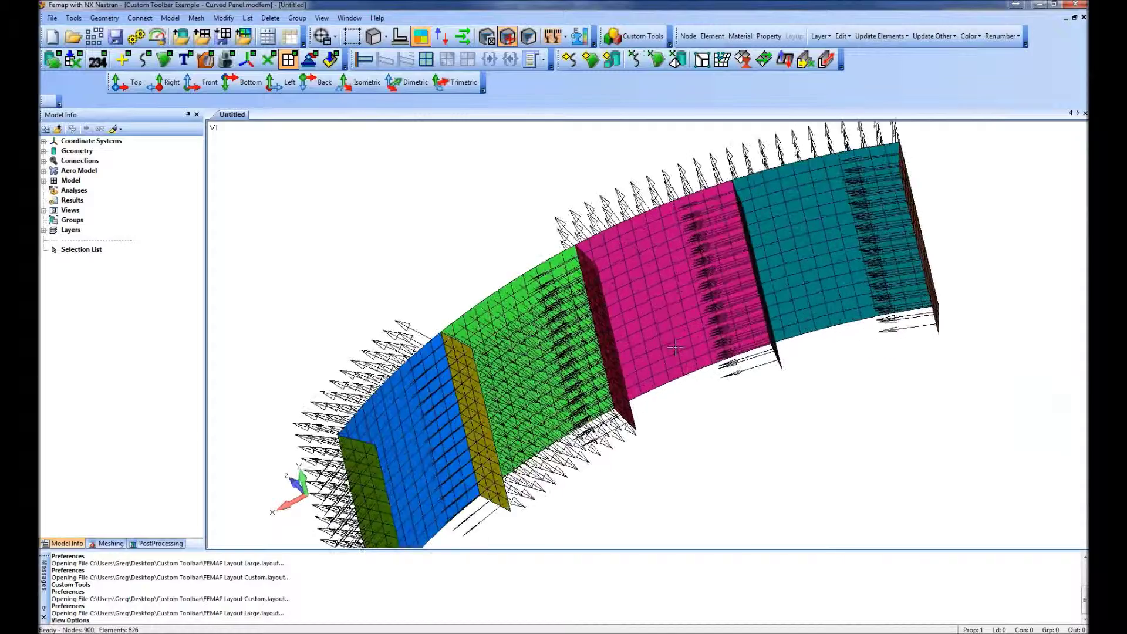
{"action": "mouse_move", "coordinate": [675, 347]}
{"action": "middle_mouse_down"}
{"action": "mouse_move", "coordinate": [687, 375]}
{"action": "mouse_move", "coordinate": [677, 350]}
{"action": "middle_mouse_up"}
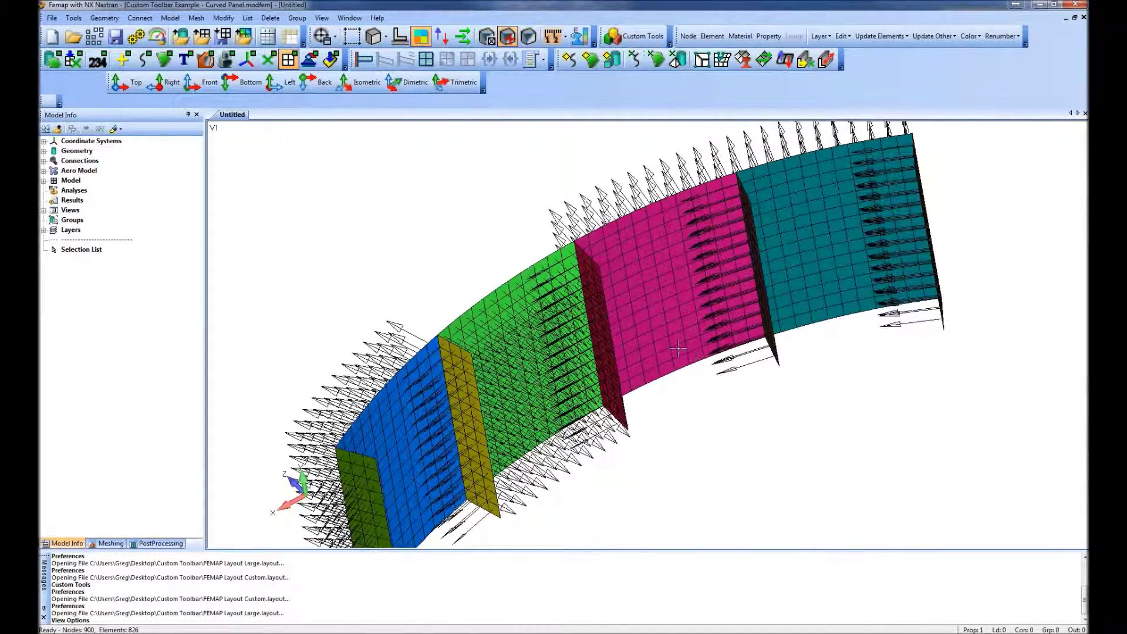
Step: Reverse the normal direction of all elements that share the property of the green curved skin section, preserving the material direction
{"action": "left_click", "coordinate": [223, 19]}
{"action": "mouse_move", "coordinate": [253, 263]}
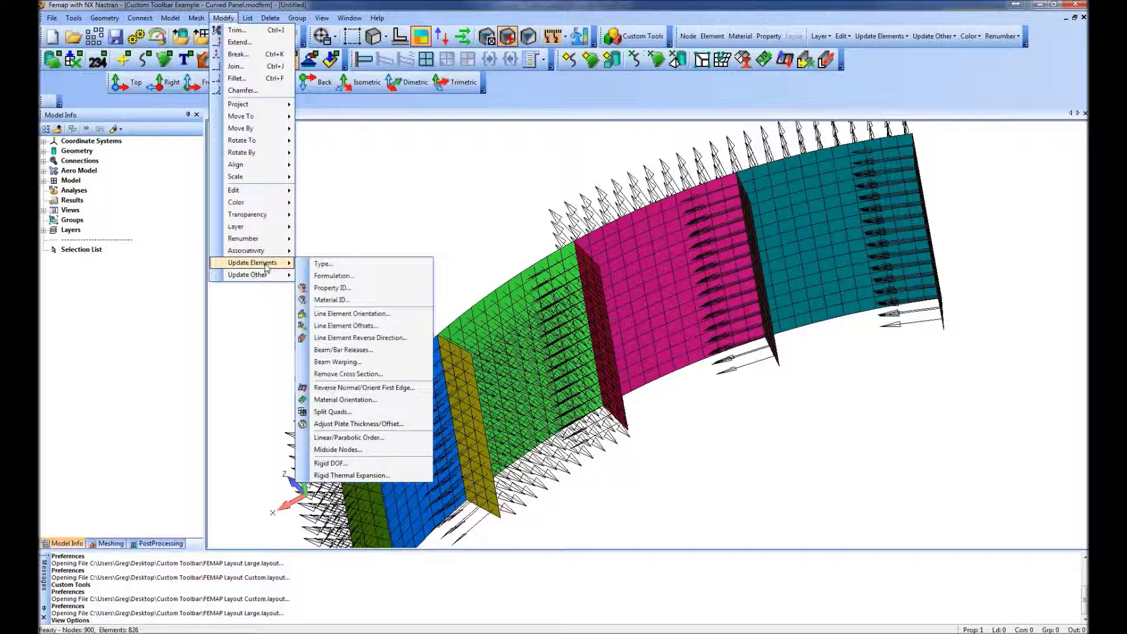
{"action": "left_click", "coordinate": [363, 387]}
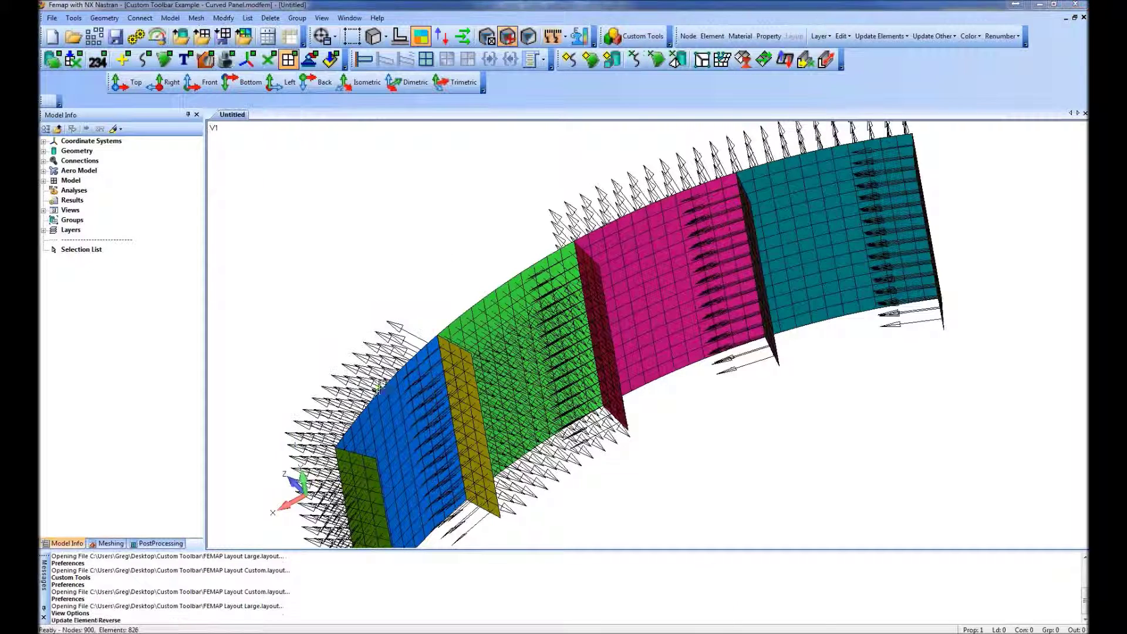
{"action": "left_click", "coordinate": [654, 624]}
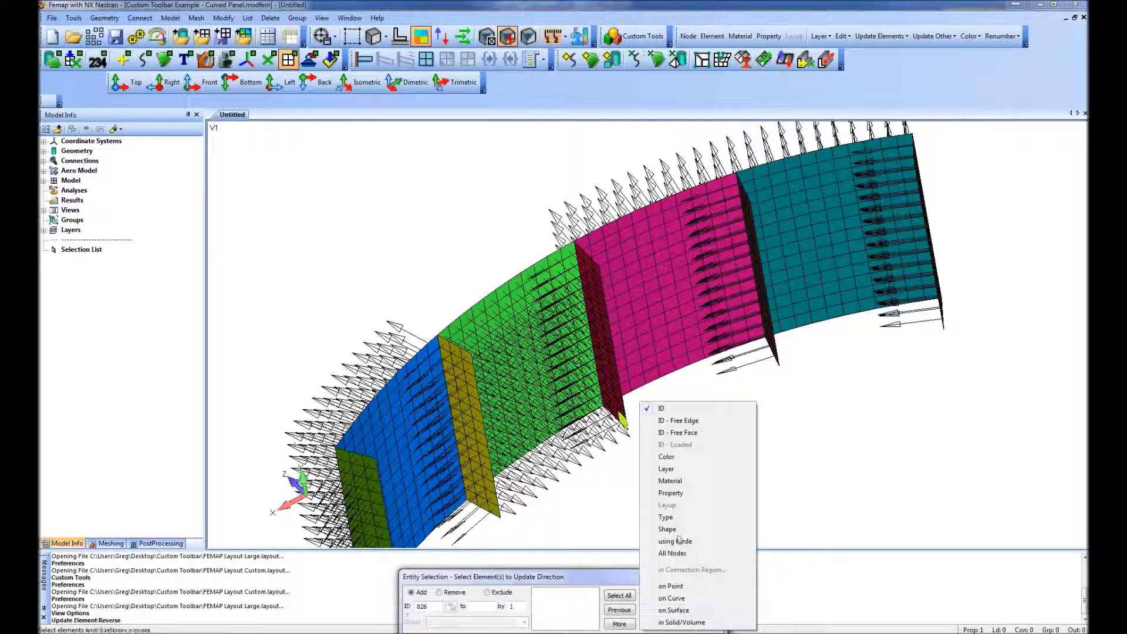
{"action": "left_click", "coordinate": [669, 492]}
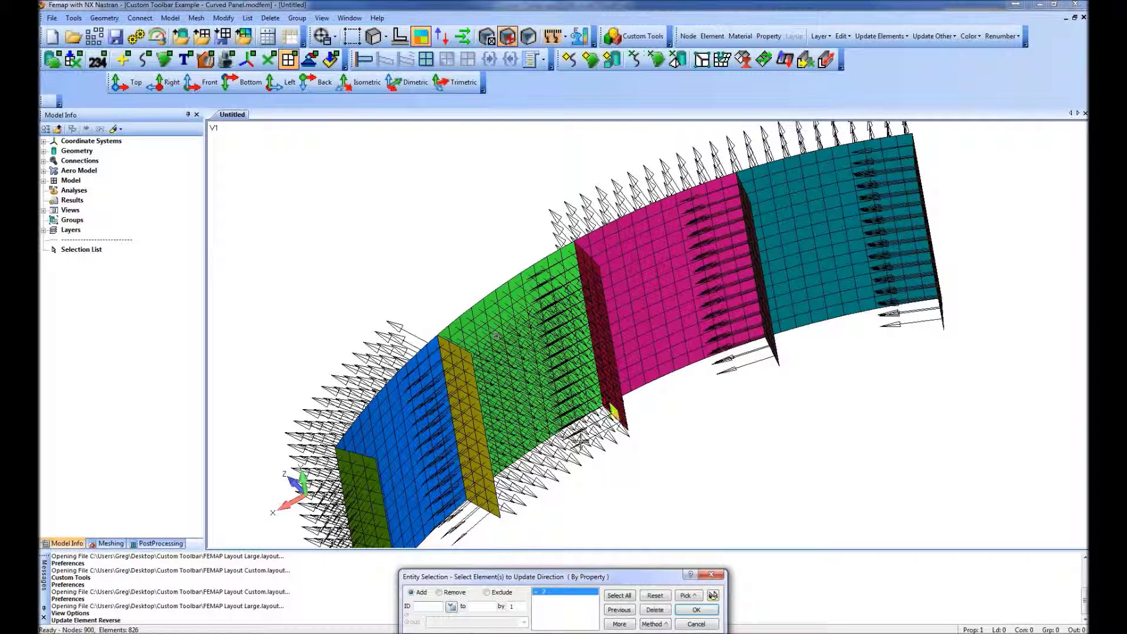
{"action": "left_click", "coordinate": [592, 474]}
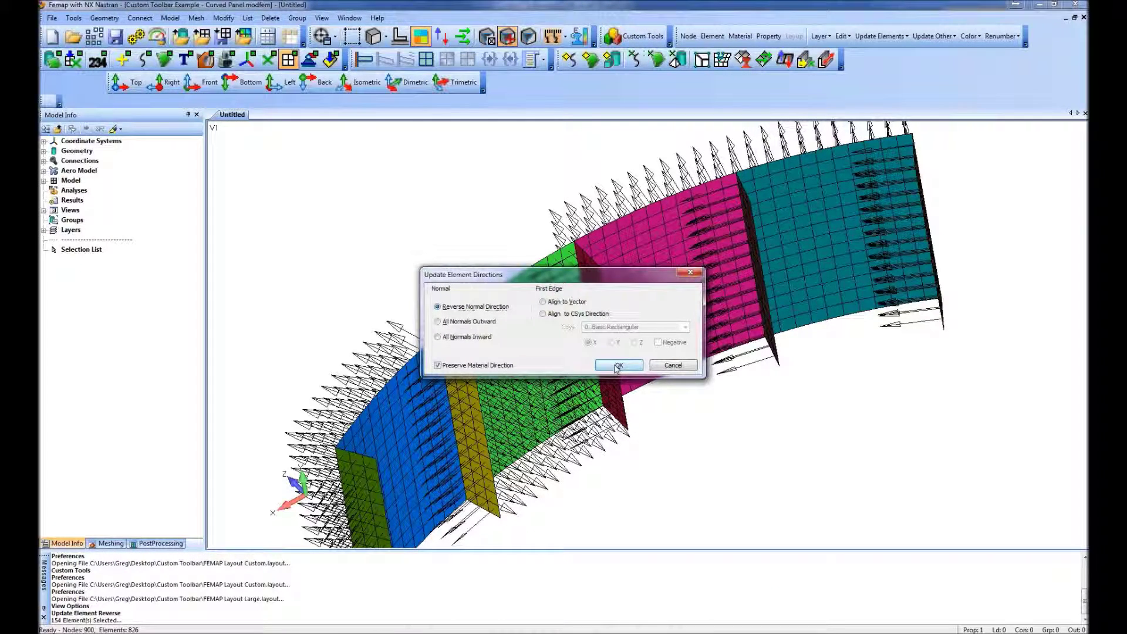
{"action": "left_click", "coordinate": [615, 368]}
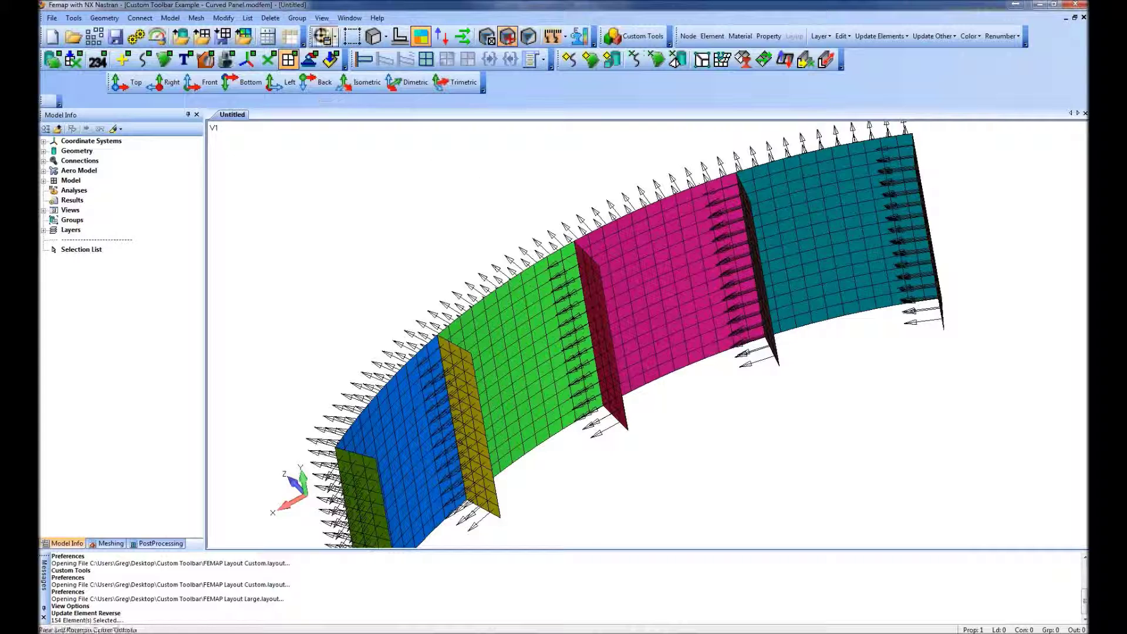
Step: Turn off Show Direction for Element - Directions and turn on Show Material Direction for Element - Material Direction
{"action": "left_click", "coordinate": [323, 19]}
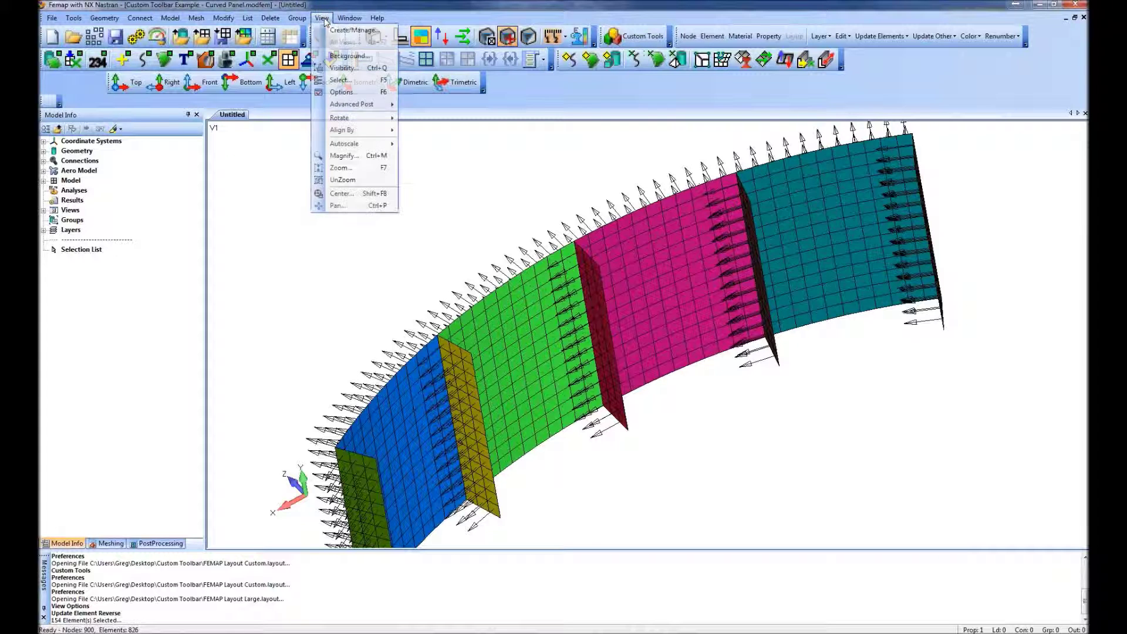
{"action": "left_click", "coordinate": [359, 93]}
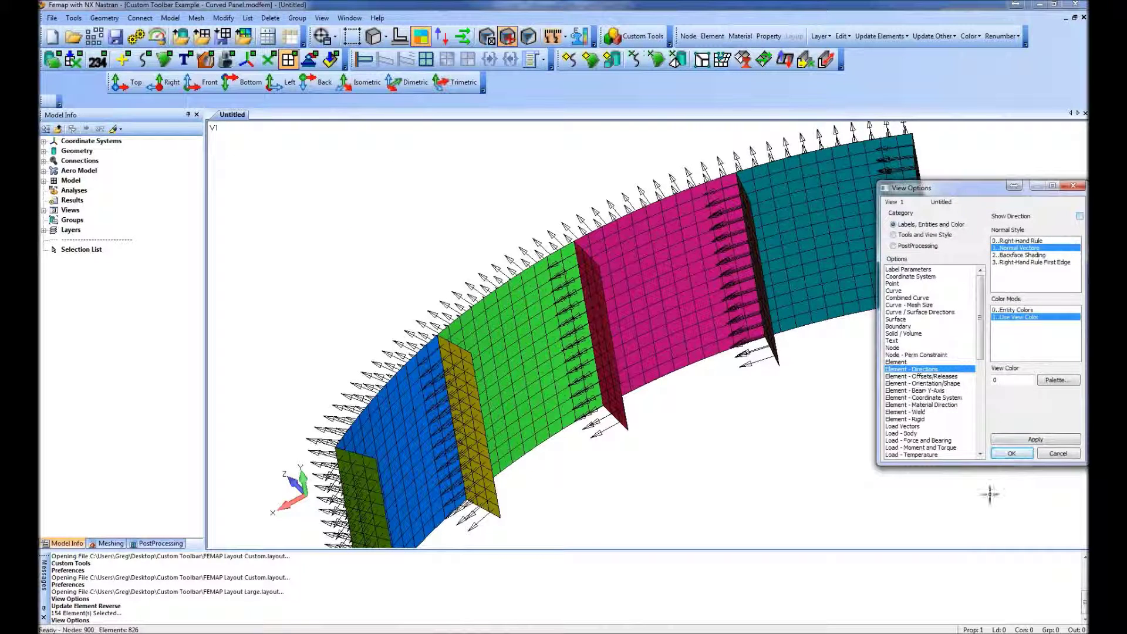
{"action": "left_click", "coordinate": [1027, 440]}
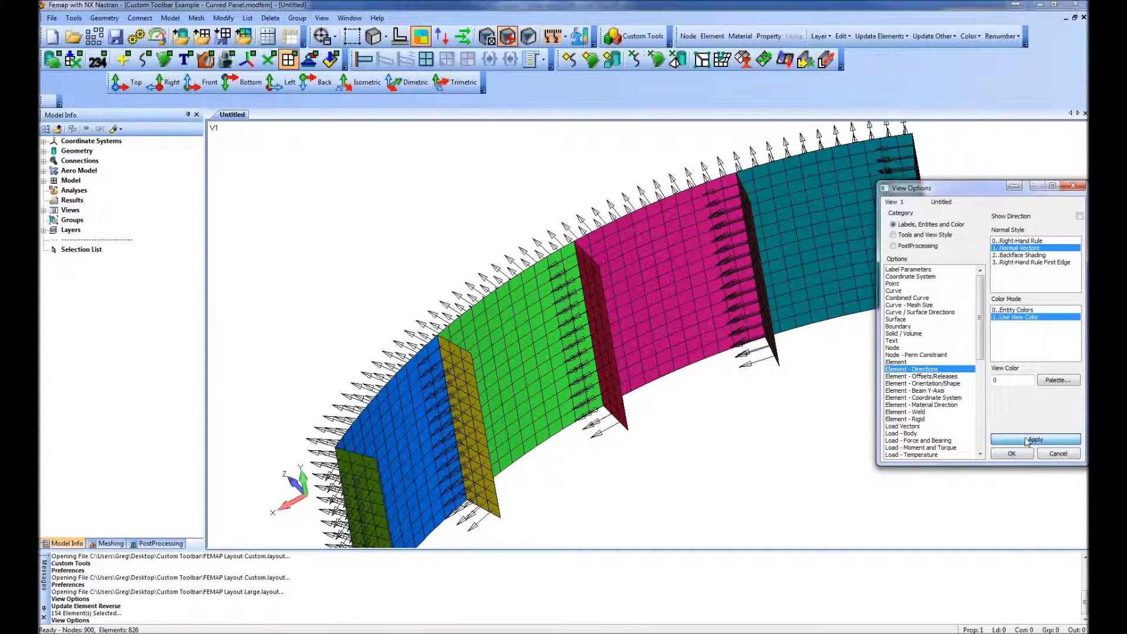
{"action": "left_click", "coordinate": [942, 405]}
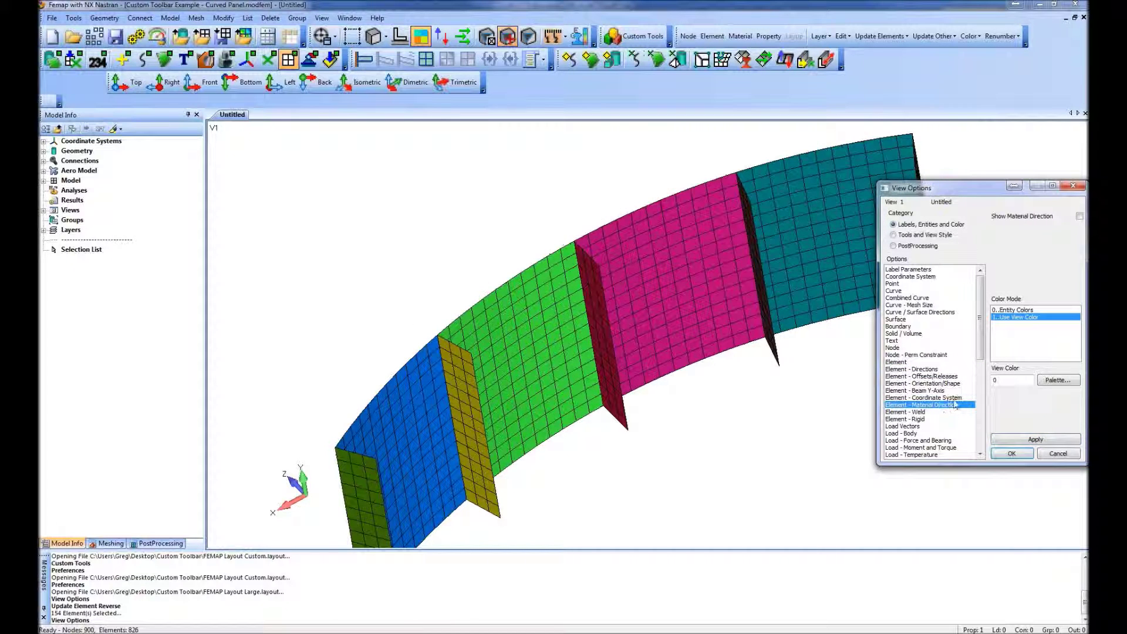
{"action": "left_click", "coordinate": [1079, 216]}
{"action": "left_click", "coordinate": [1026, 441]}
{"action": "left_click", "coordinate": [1012, 453]}
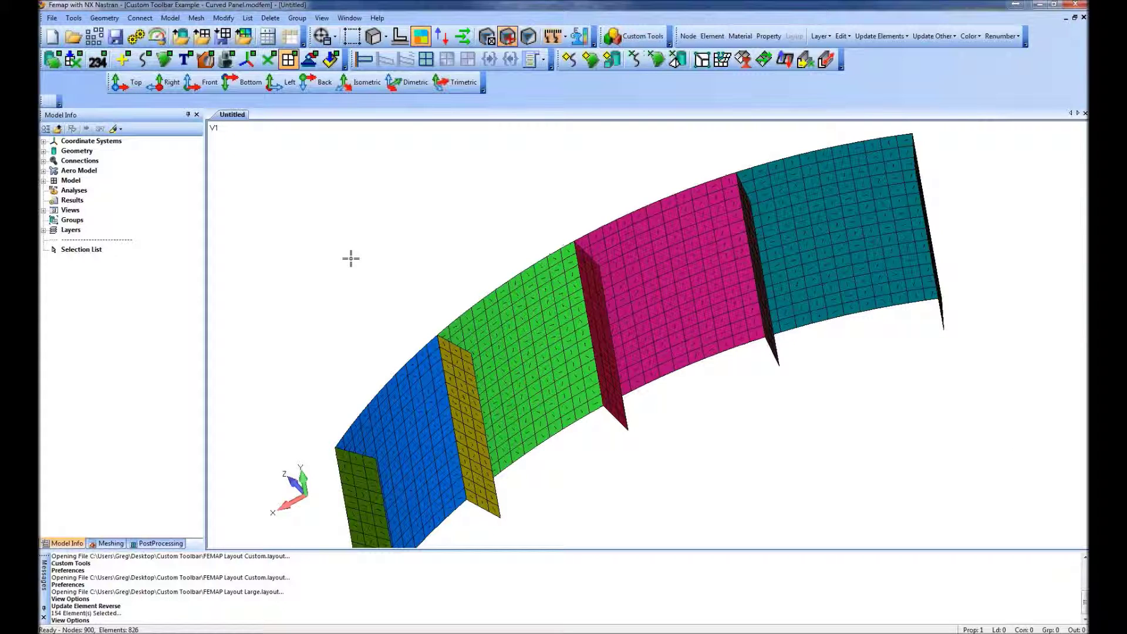
Step: Update the material orientation of all the panel's elements to the Y coordinate axis of the 0..Basic Rectangular coordinate system
{"action": "scroll", "coordinate": [516, 197], "scroll_direction": "down", "scroll_amount": 2}
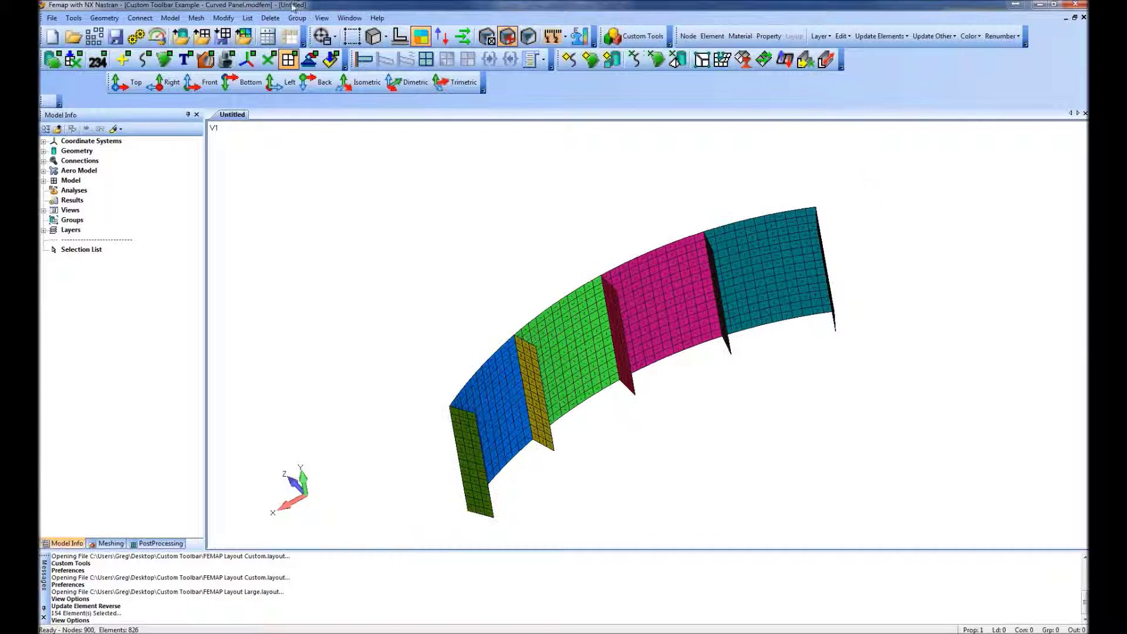
{"action": "left_click", "coordinate": [223, 17]}
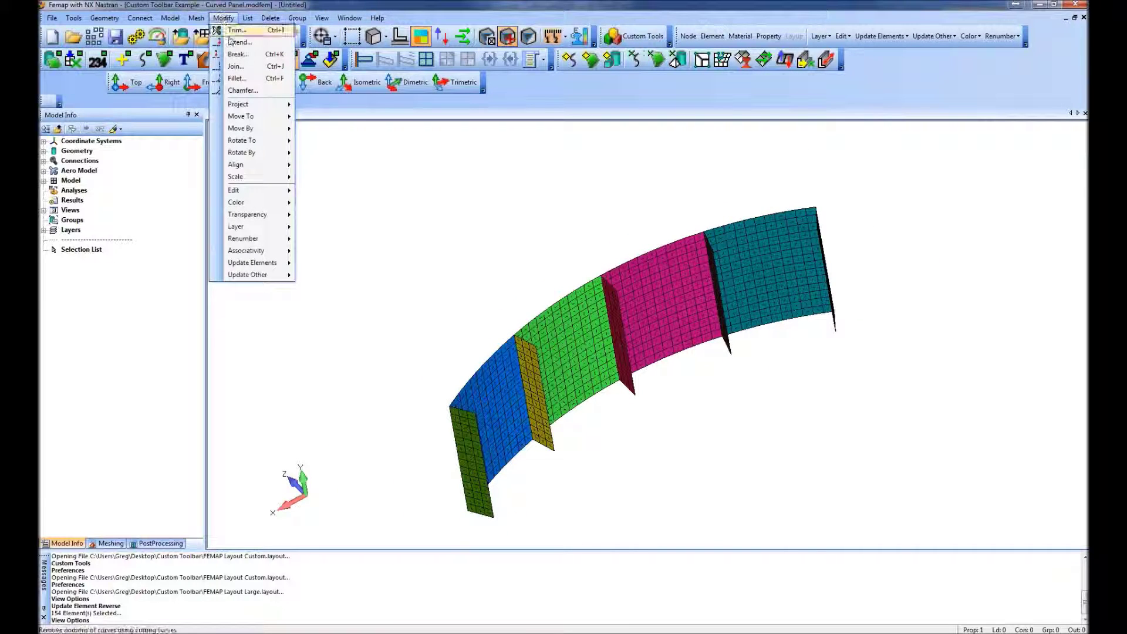
{"action": "mouse_move", "coordinate": [259, 268]}
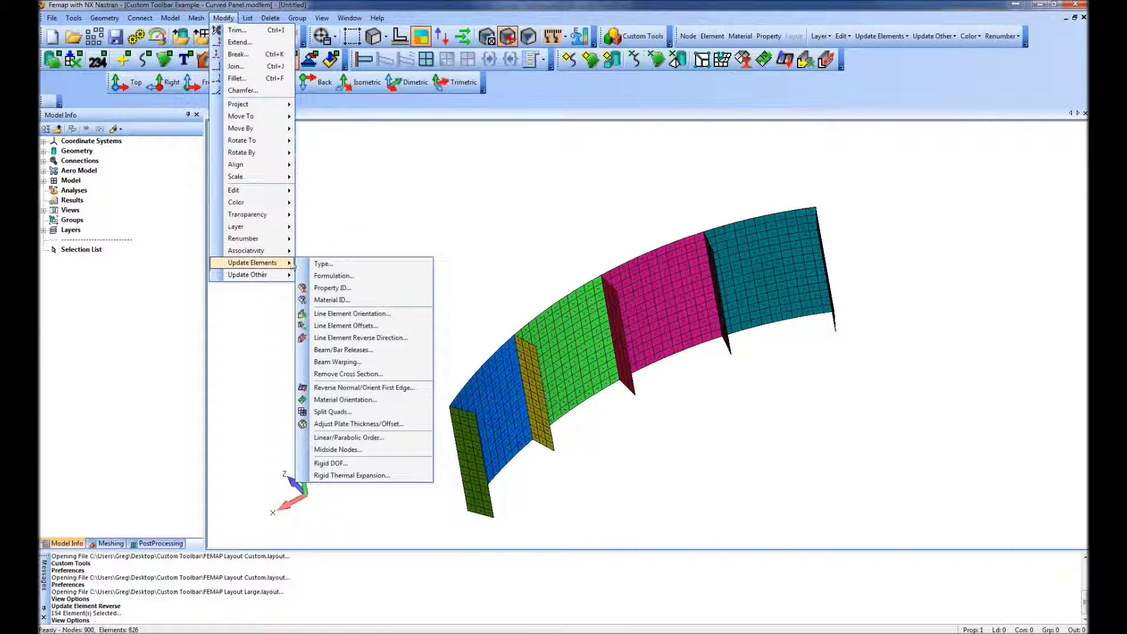
{"action": "left_click", "coordinate": [364, 400]}
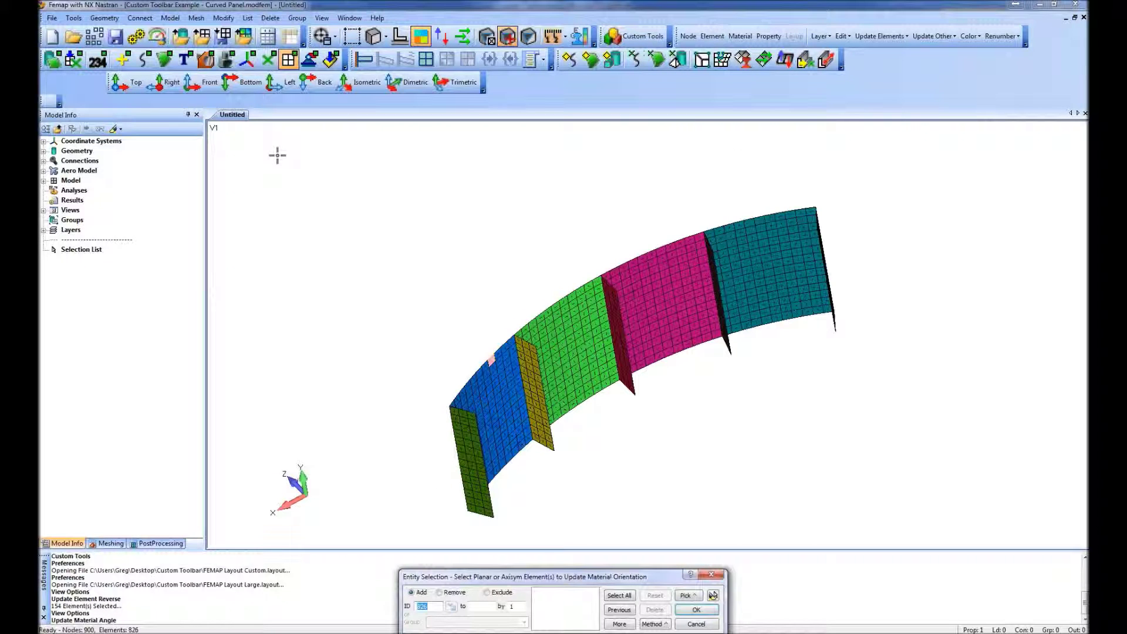
{"action": "left_click_drag", "start_coordinate": [277, 155], "coordinate": [950, 538]}
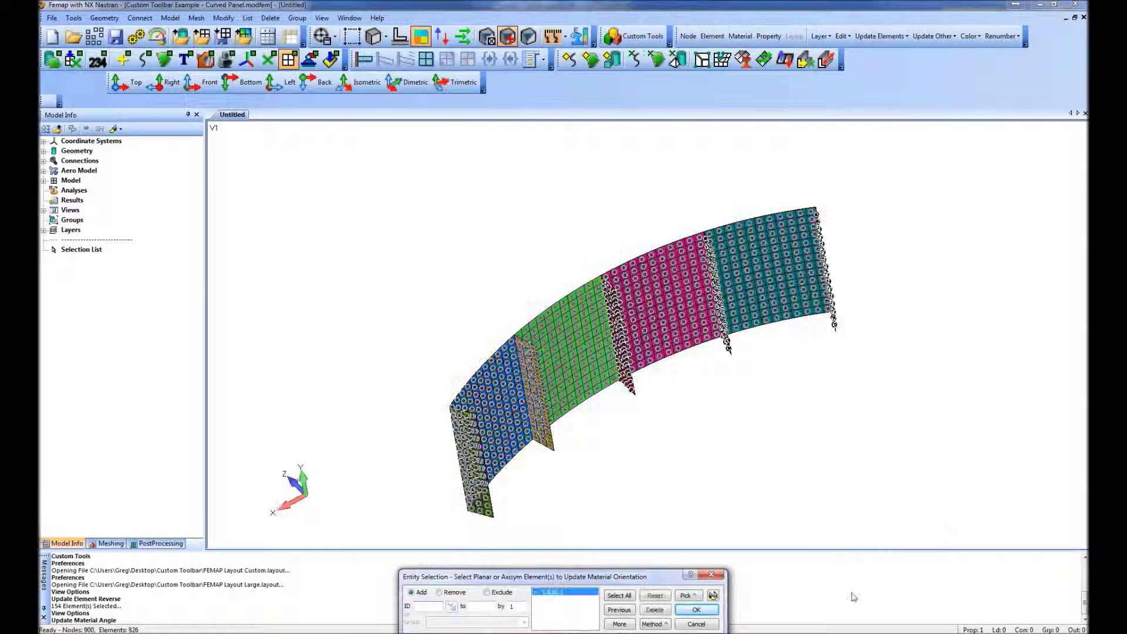
{"action": "left_click", "coordinate": [696, 609]}
{"action": "left_click", "coordinate": [491, 278]}
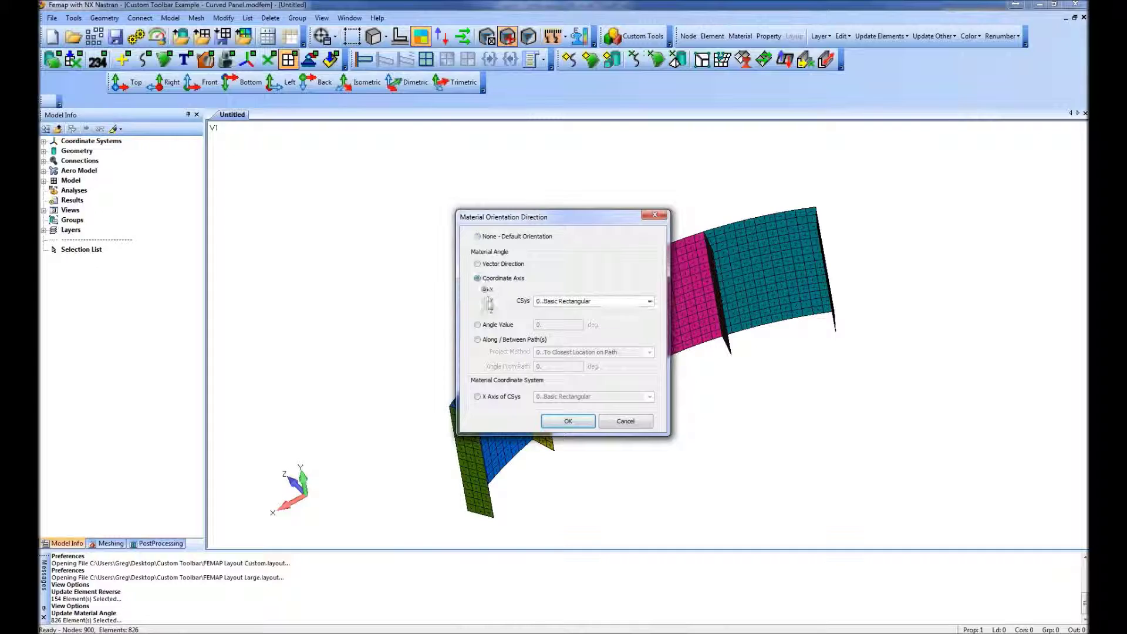
{"action": "left_click", "coordinate": [568, 421]}
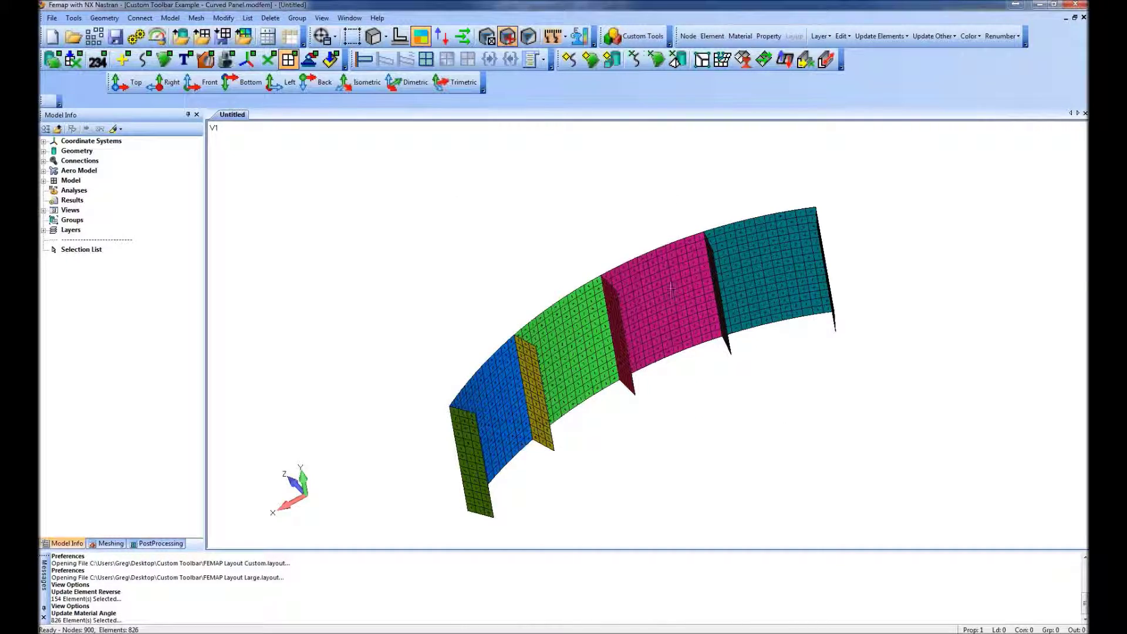
Step: Inspect the material direction arrows up close, and redraw and regenerate the view to update them
{"action": "scroll", "coordinate": [626, 249], "scroll_direction": "up", "scroll_amount": 10}
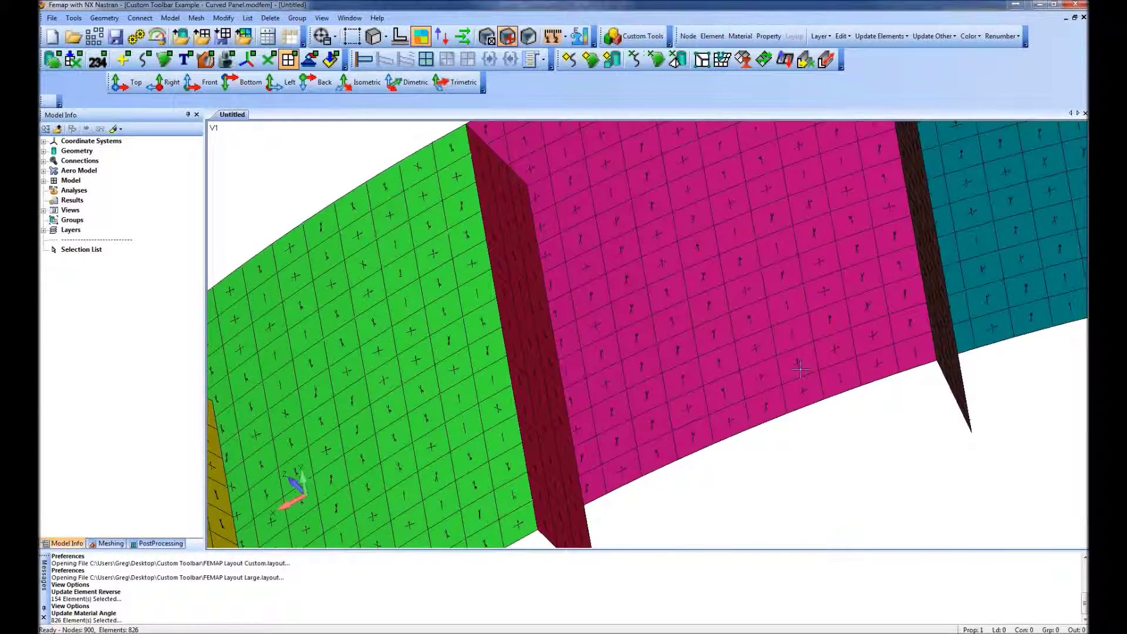
{"action": "scroll", "coordinate": [794, 475], "scroll_direction": "down", "scroll_amount": 4}
{"action": "scroll", "coordinate": [783, 459], "scroll_direction": "up", "scroll_amount": 2}
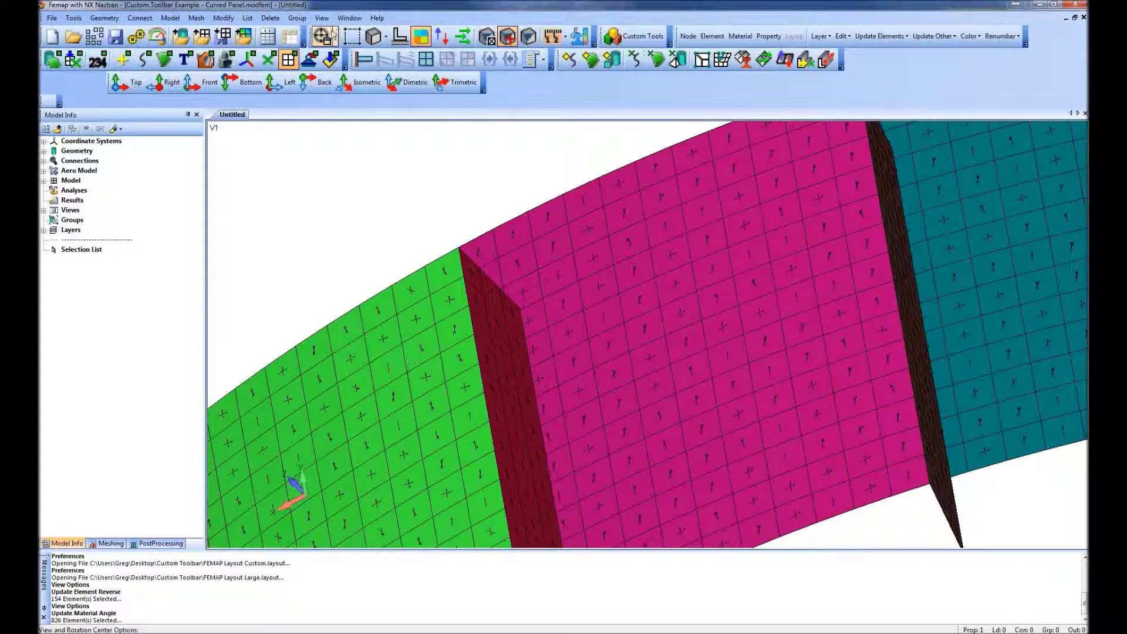
{"action": "left_click", "coordinate": [321, 18]}
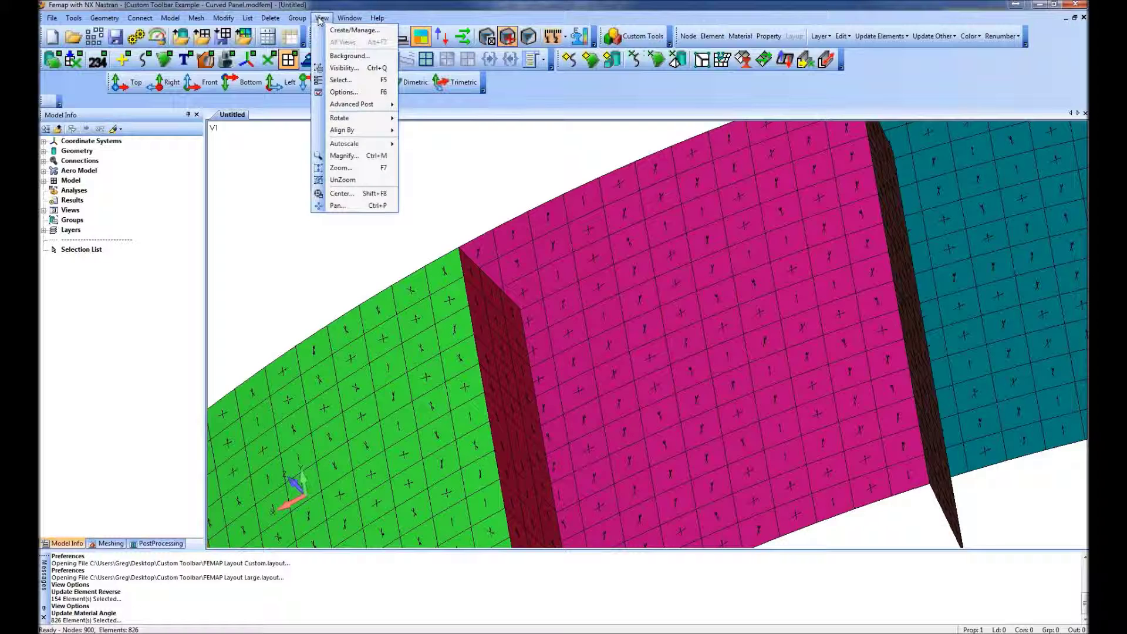
{"action": "mouse_move", "coordinate": [341, 19]}
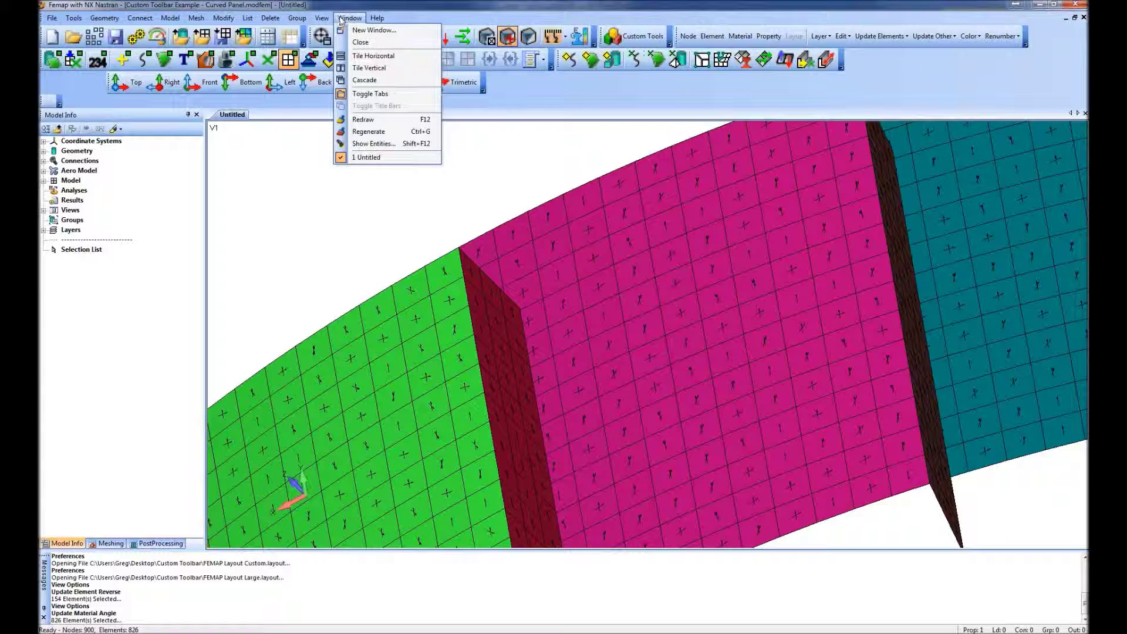
{"action": "left_click", "coordinate": [390, 120]}
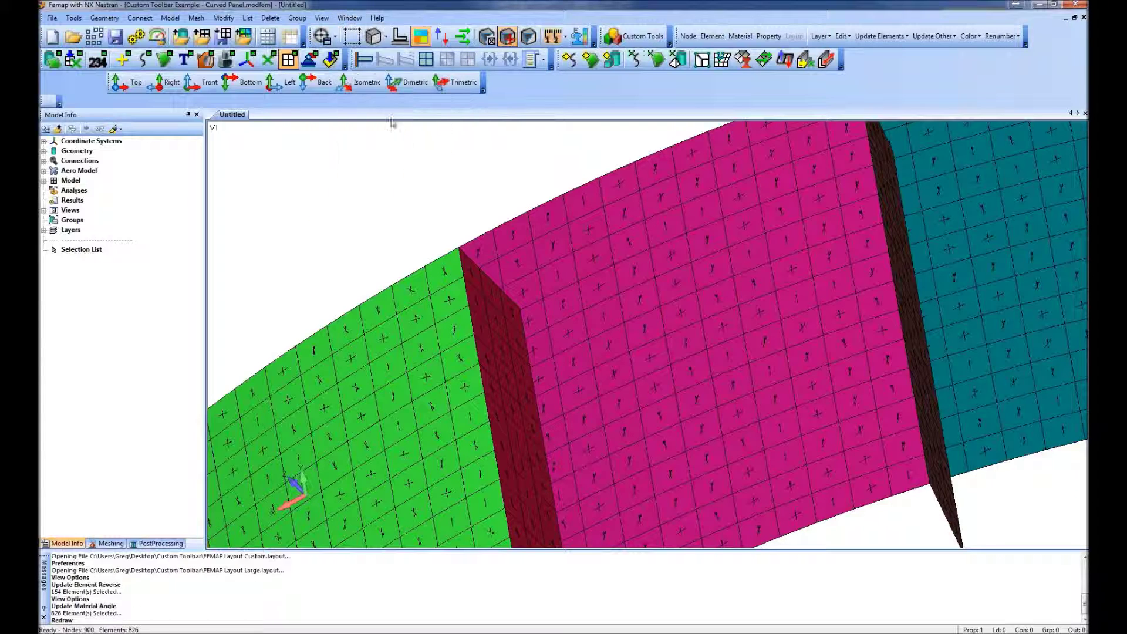
{"action": "left_click", "coordinate": [357, 18]}
{"action": "left_click", "coordinate": [386, 134]}
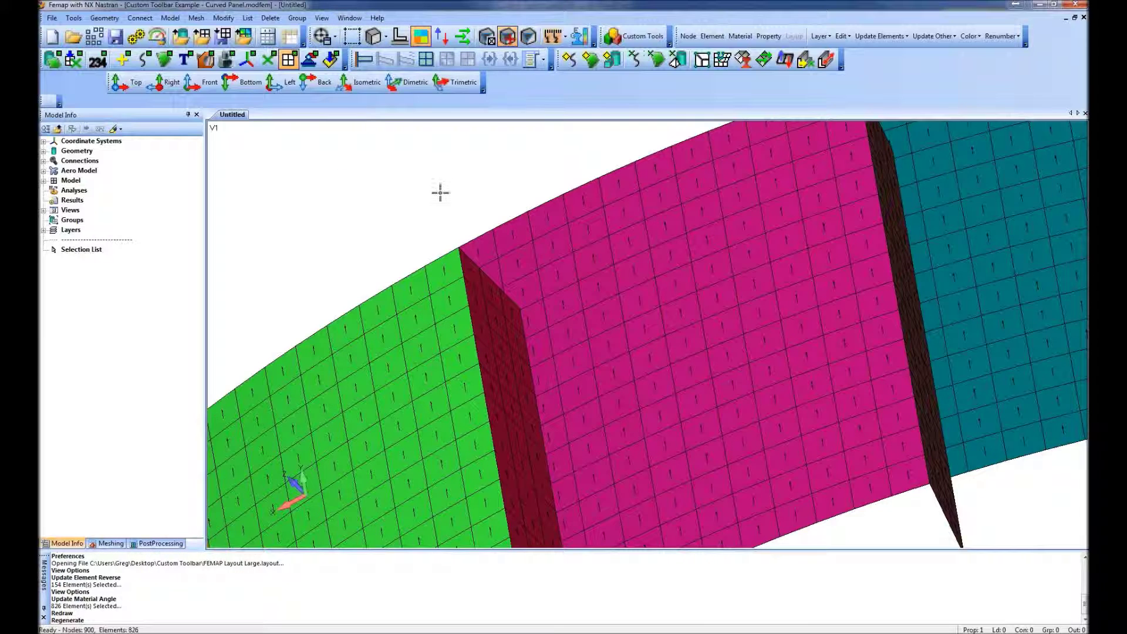
Step: Turn off Show Material Direction for the Element - Material Direction view option
{"action": "scroll", "coordinate": [691, 281], "scroll_direction": "down", "scroll_amount": 3}
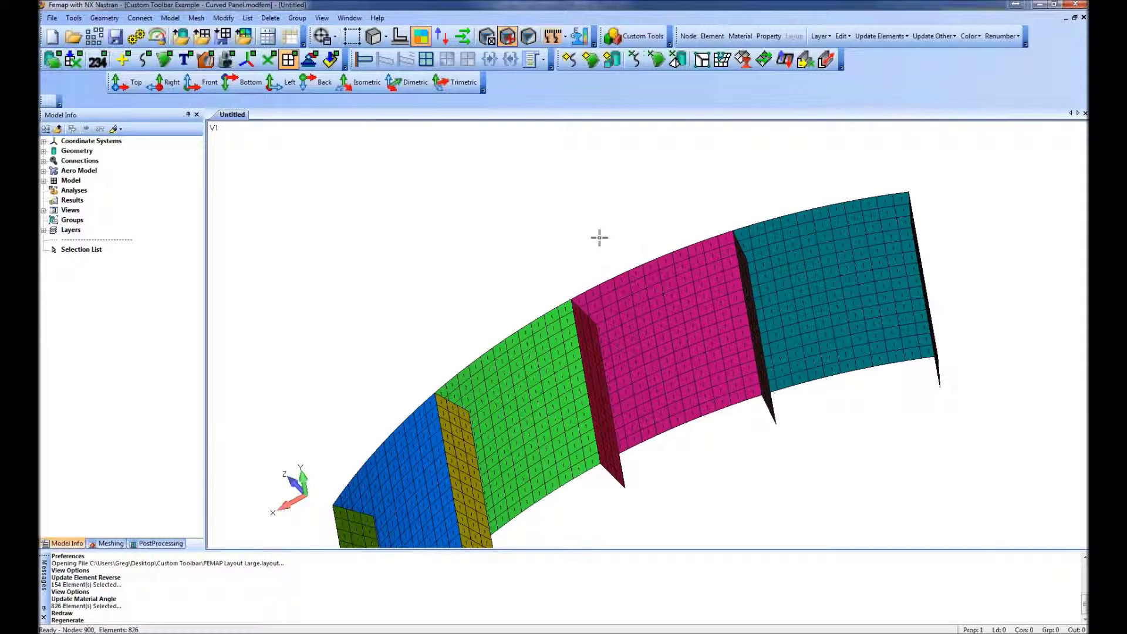
{"action": "middle_click_drag", "start_coordinate": [604, 254], "coordinate": [611, 221]}
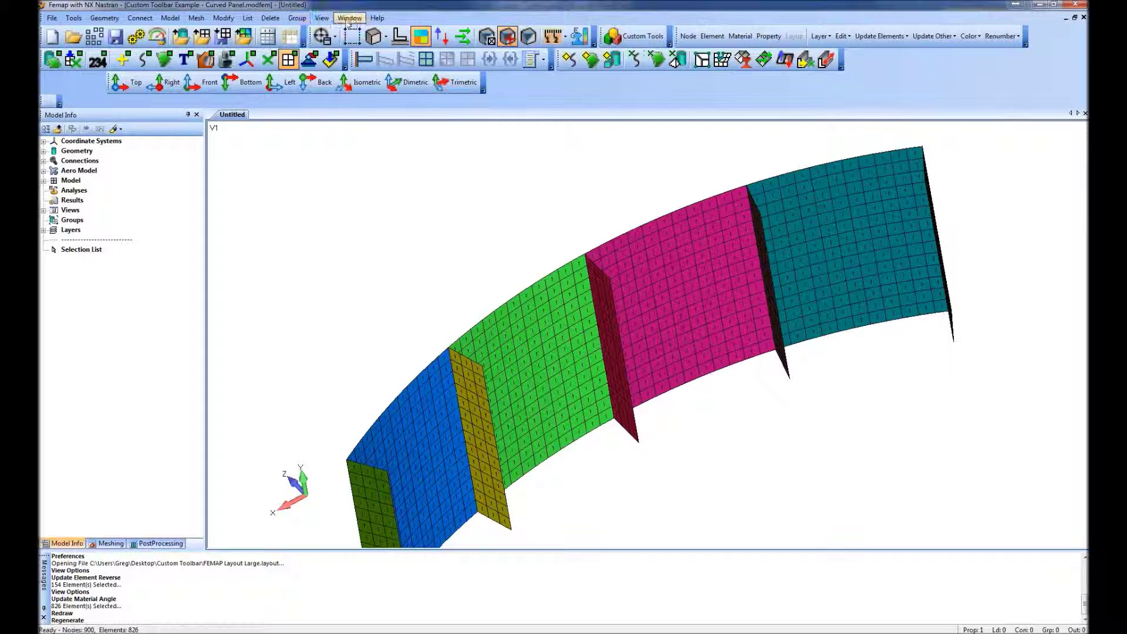
{"action": "left_click", "coordinate": [322, 19]}
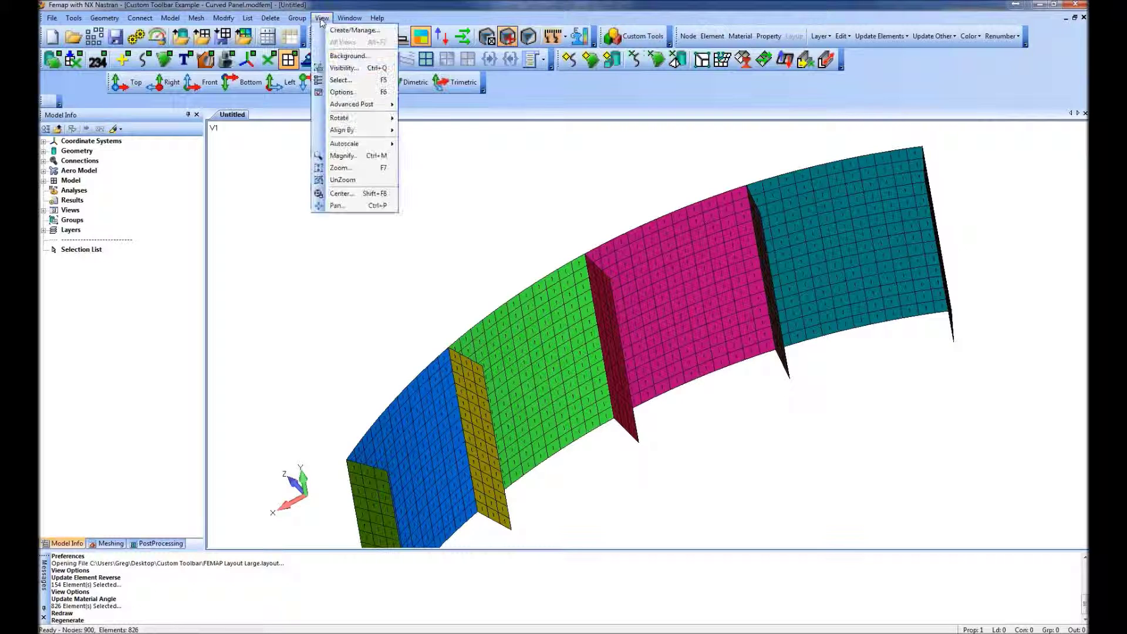
{"action": "left_click", "coordinate": [346, 92]}
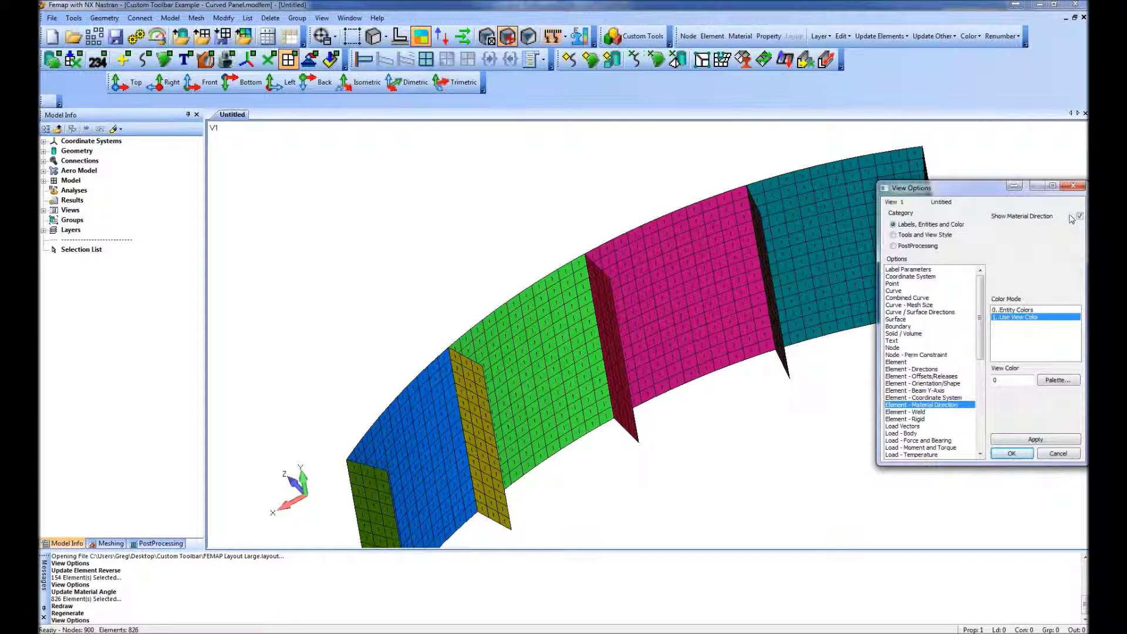
{"action": "left_click", "coordinate": [1011, 453]}
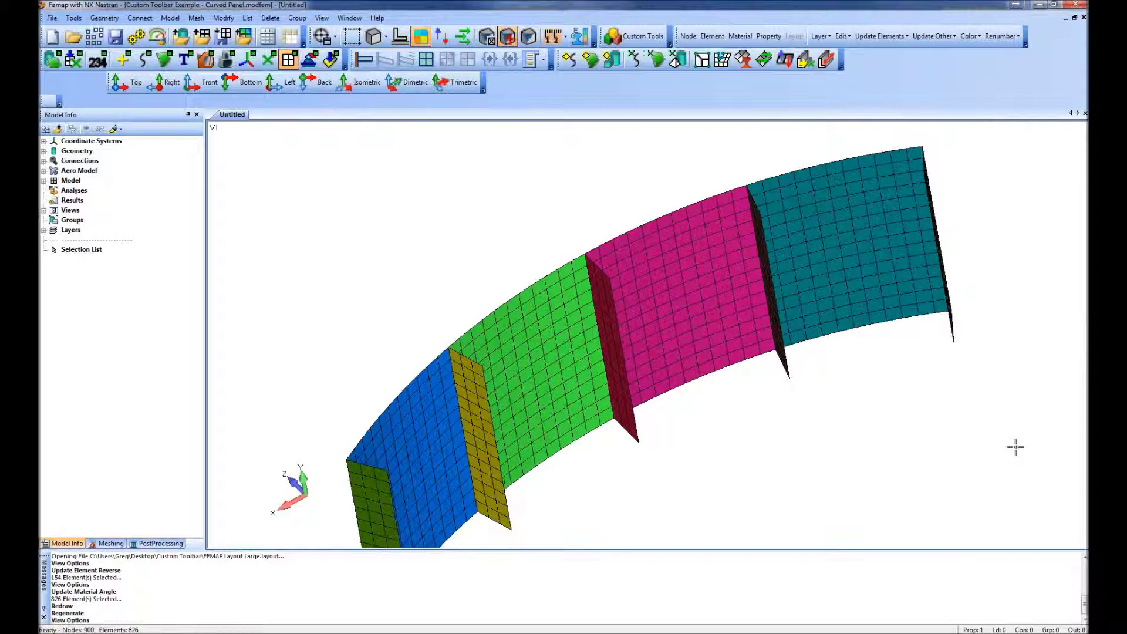
{"action": "scroll", "coordinate": [939, 381], "scroll_direction": "down", "scroll_amount": 2}
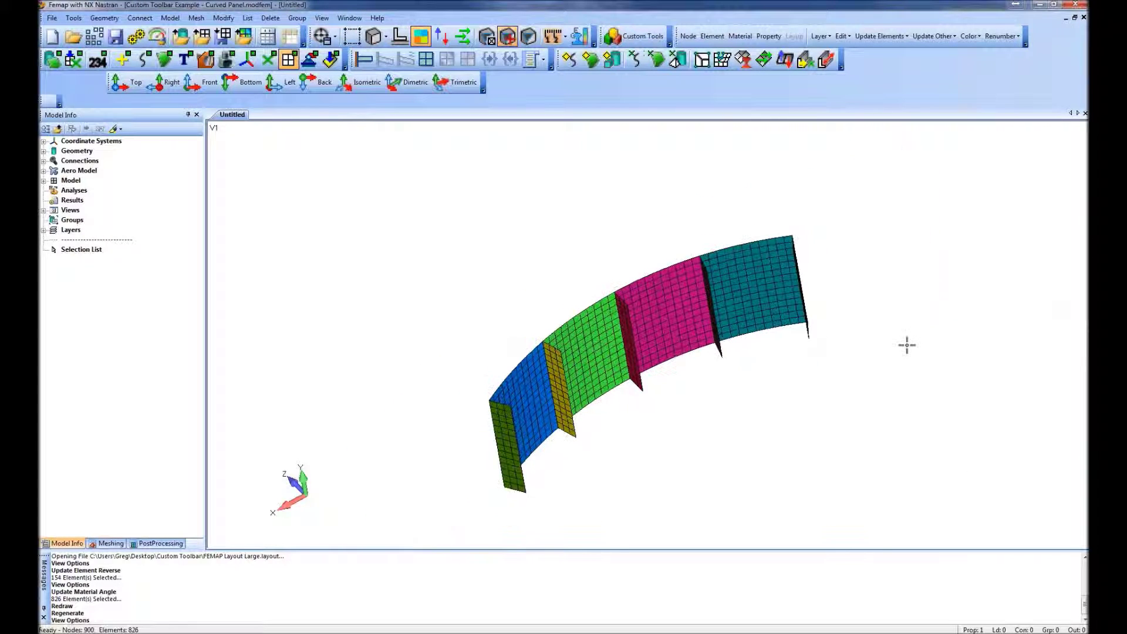
Step: Close the model without saving changes and reopen Custom Toolbar Example - Curved Panel from the Custom Toolbar folder in a maximized Femap window
{"action": "left_click", "coordinate": [1074, 7]}
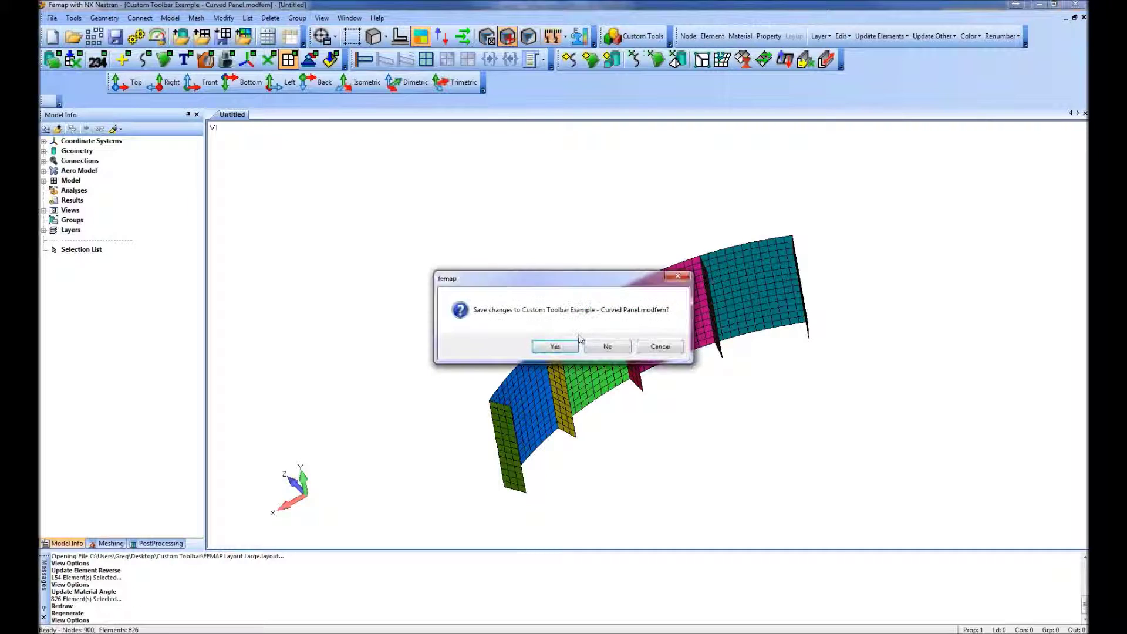
{"action": "left_click", "coordinate": [608, 347]}
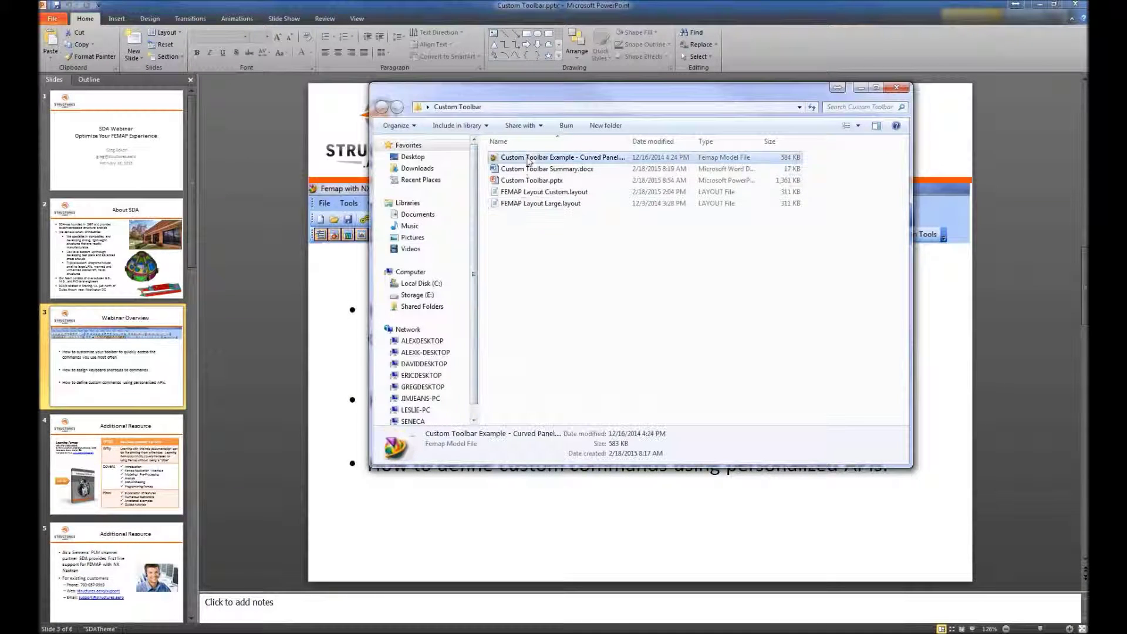
{"action": "double_click", "coordinate": [528, 158]}
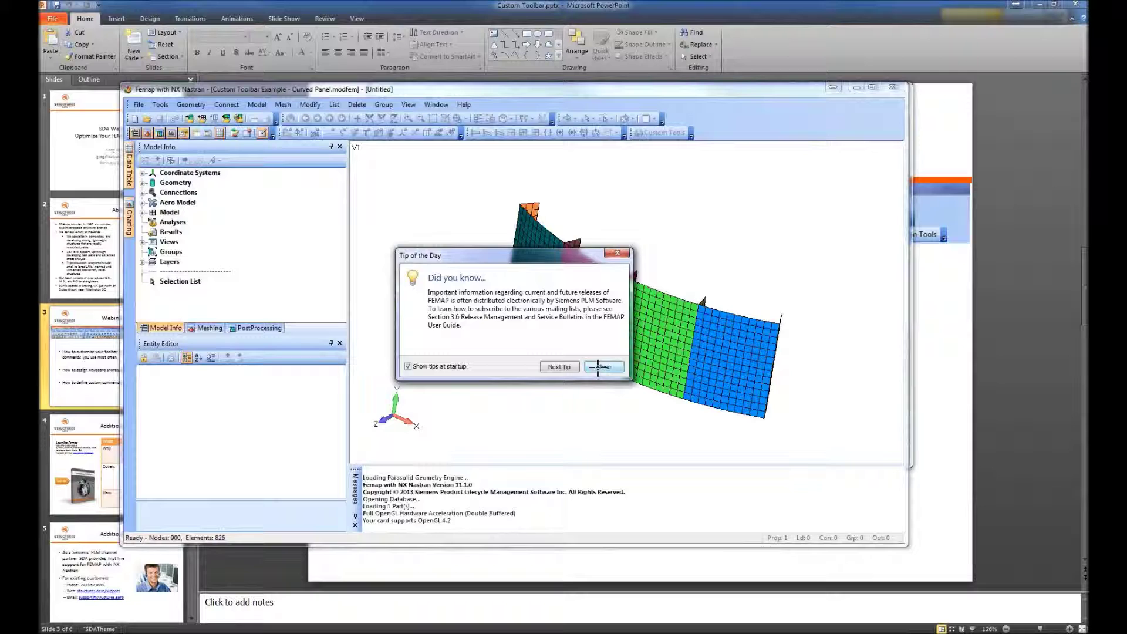
{"action": "left_click", "coordinate": [602, 366]}
{"action": "double_click", "coordinate": [235, 89]}
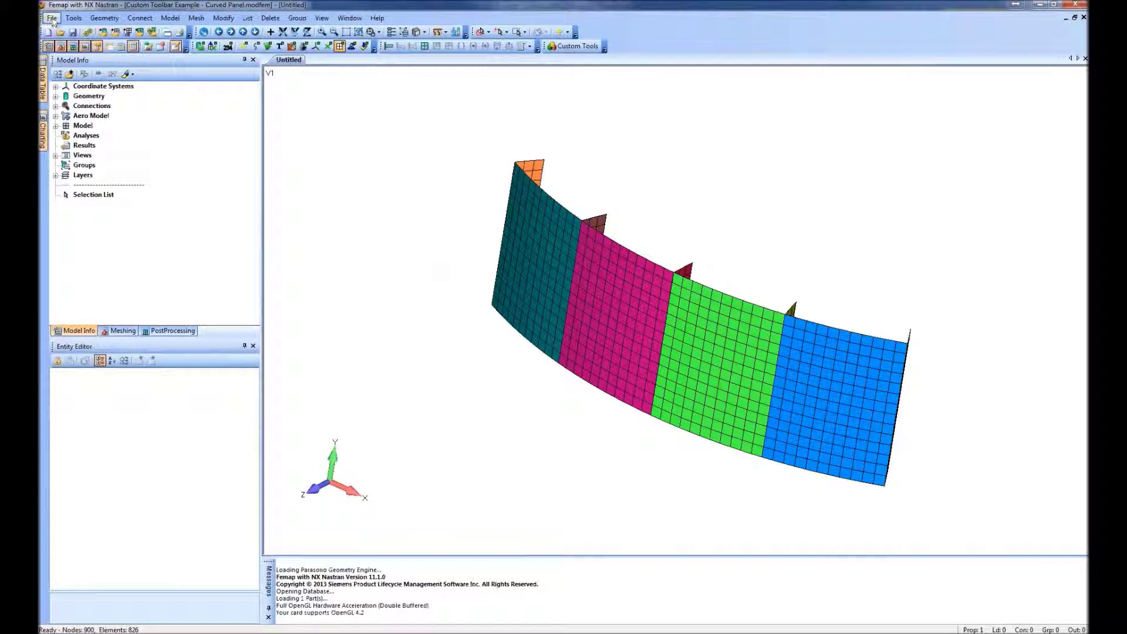
Step: Load the FEMAP Layout Large.layout file through the User Interface preferences and accept the preferences
{"action": "left_click", "coordinate": [52, 18]}
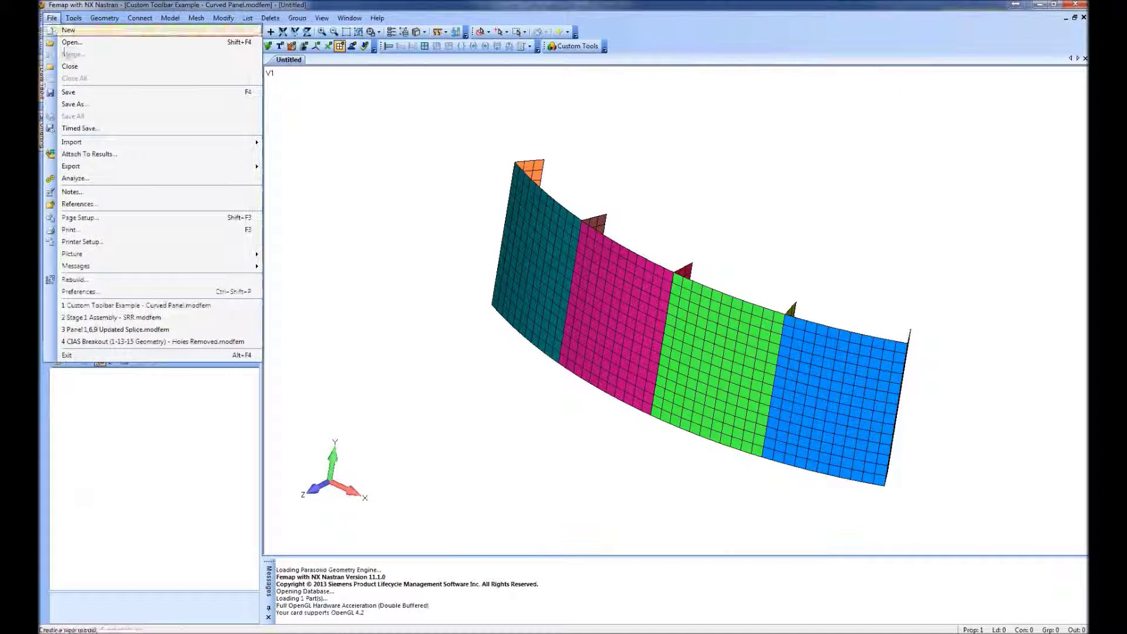
{"action": "left_click", "coordinate": [79, 291]}
{"action": "left_click", "coordinate": [610, 188]}
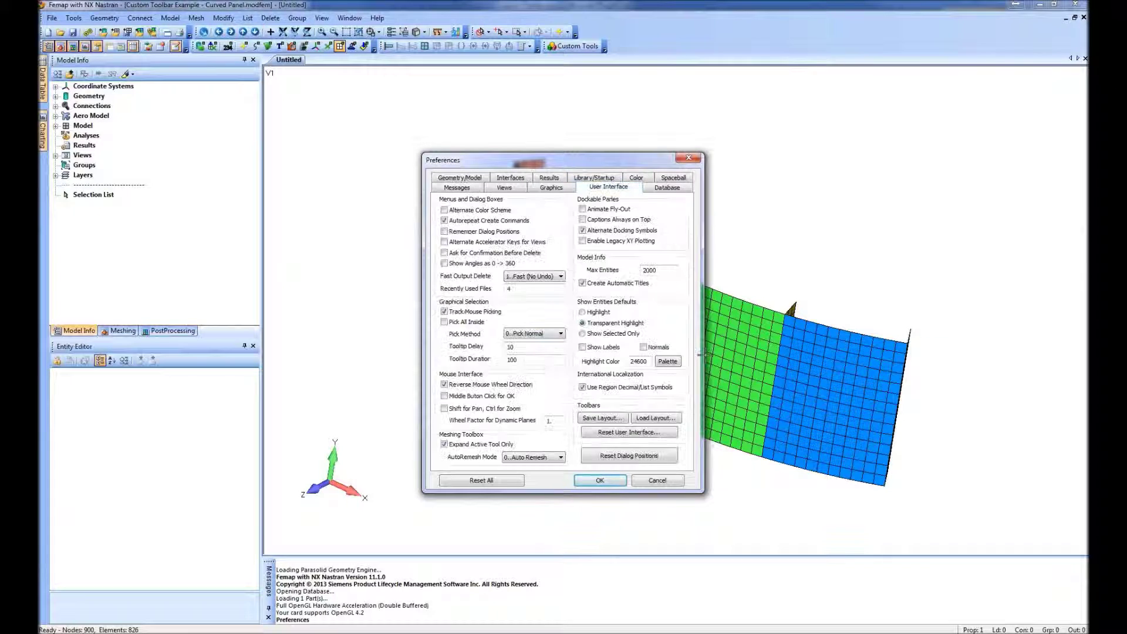
{"action": "left_click", "coordinate": [654, 418]}
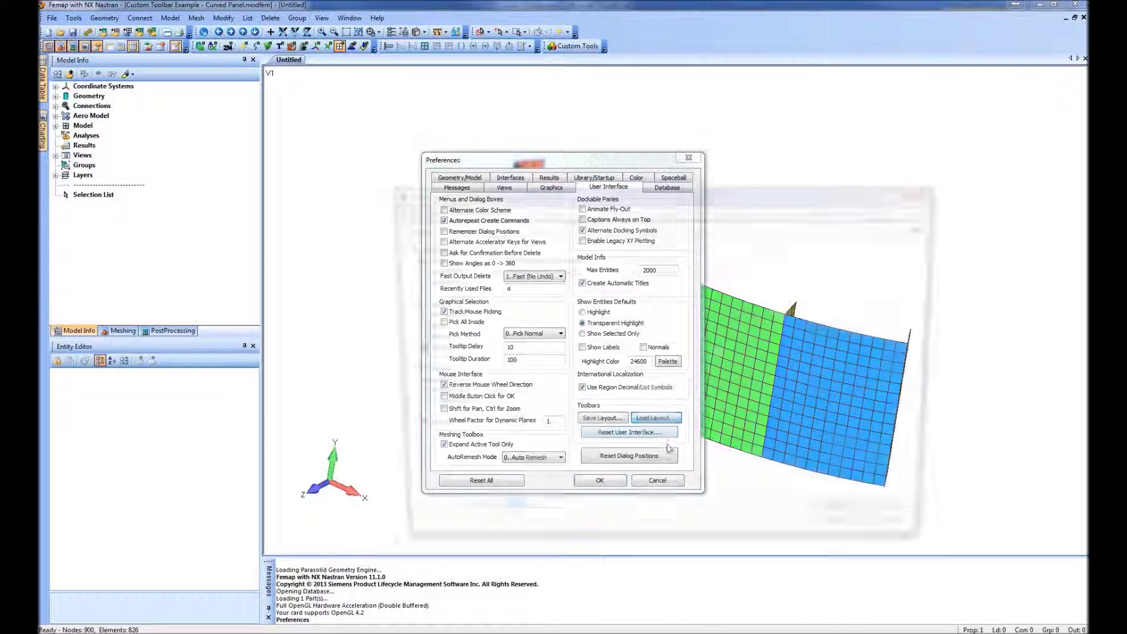
{"action": "left_click", "coordinate": [534, 272]}
{"action": "left_click", "coordinate": [849, 539]}
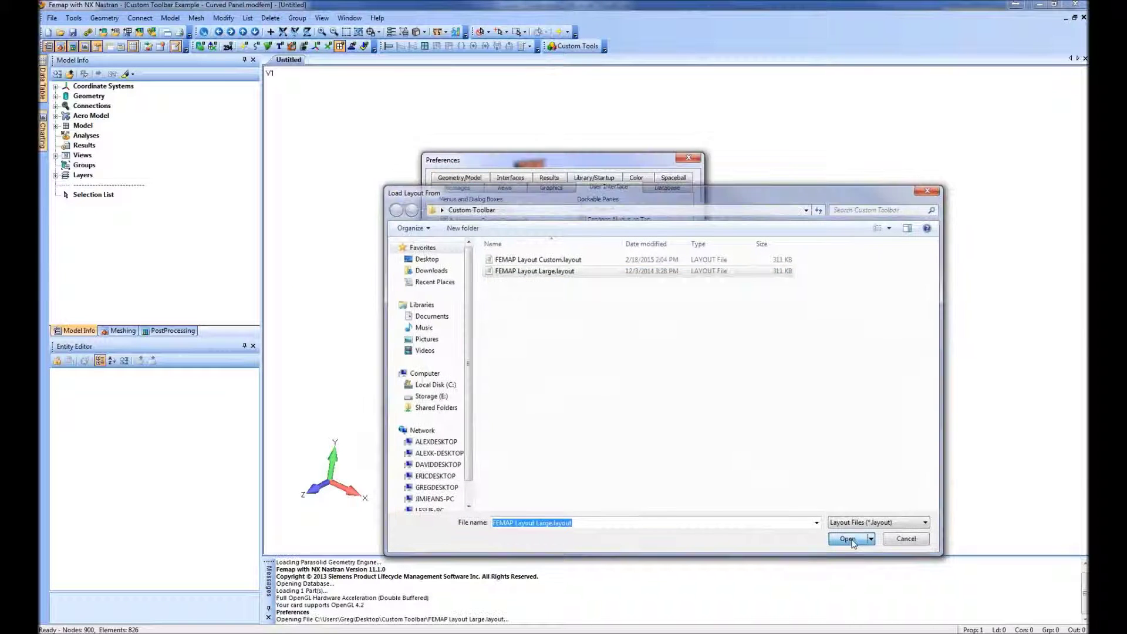
{"action": "left_click", "coordinate": [645, 479]}
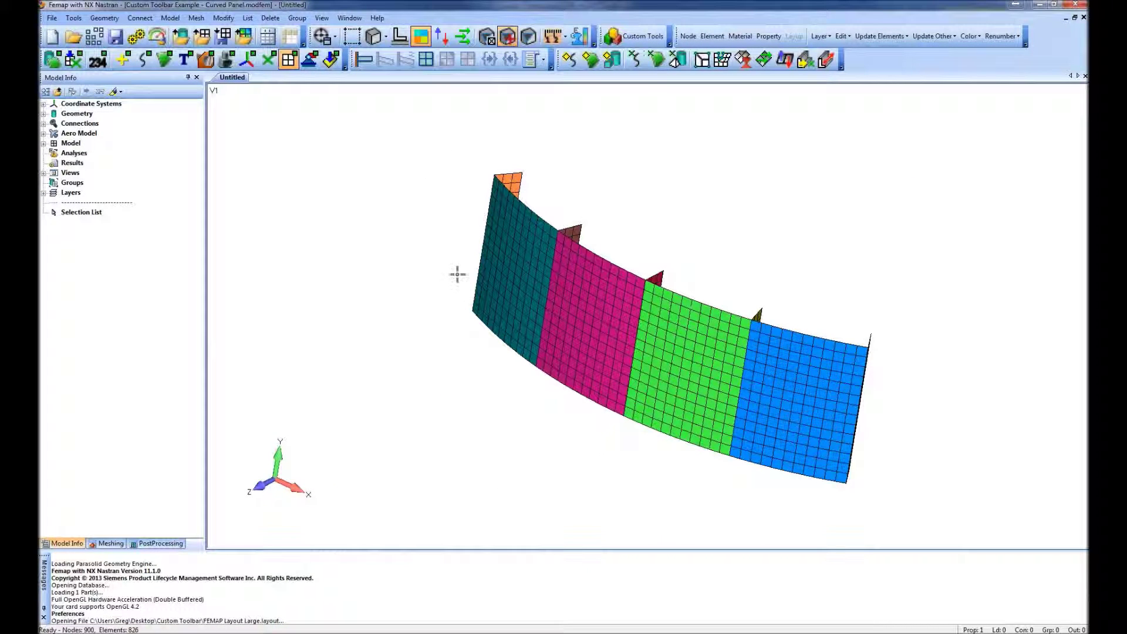
Step: Open toolbar customization and turn on the View Orient toolbar
{"action": "right_click", "coordinate": [458, 47]}
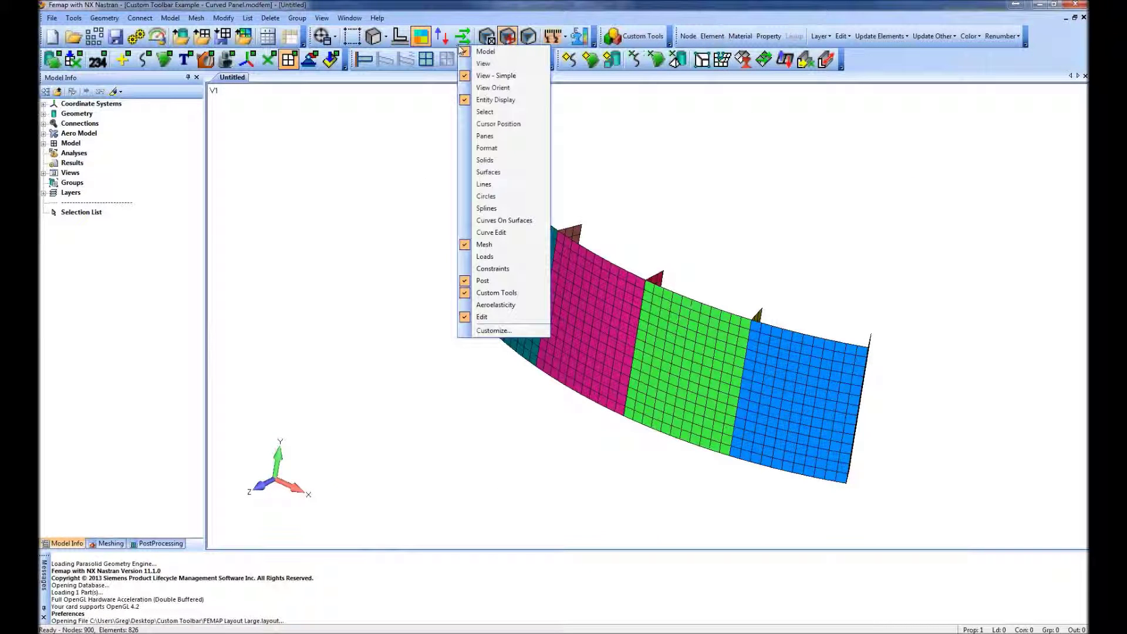
{"action": "left_click", "coordinate": [490, 330]}
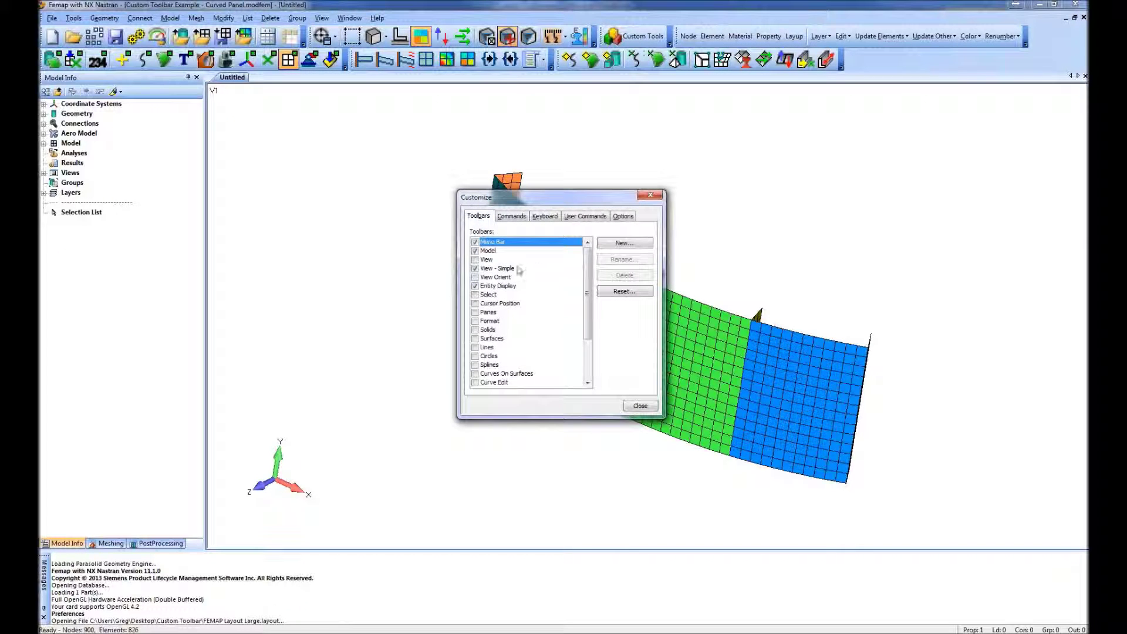
{"action": "left_click", "coordinate": [475, 277]}
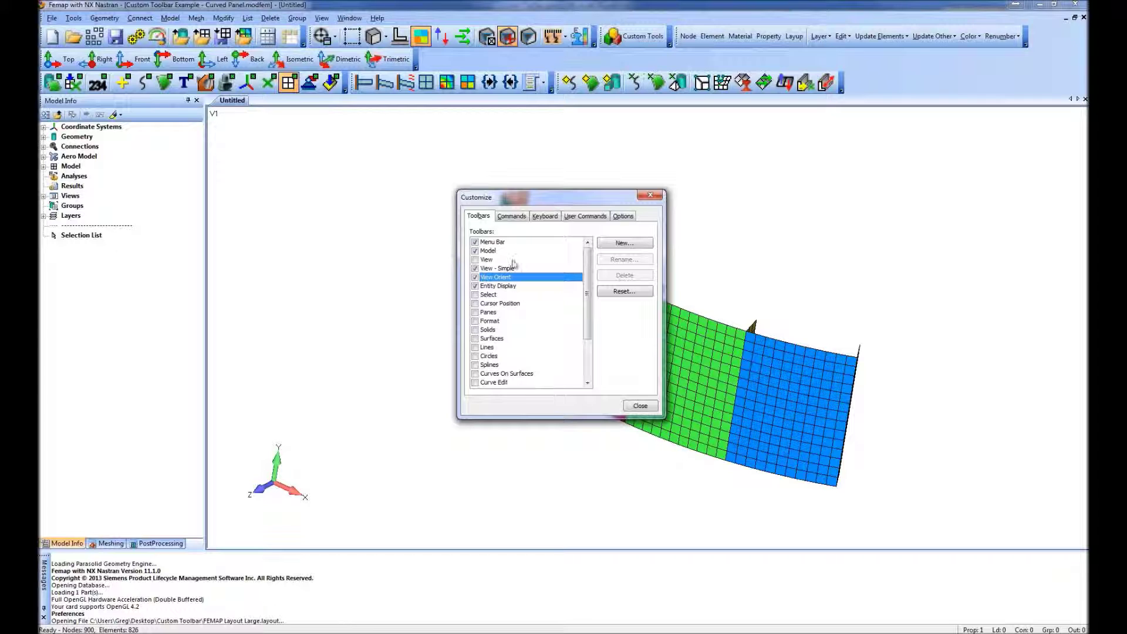
Step: Add the Property ID command from the Modify category to the end of the View Orient toolbar, after Trimetric
{"action": "left_click", "coordinate": [516, 222]}
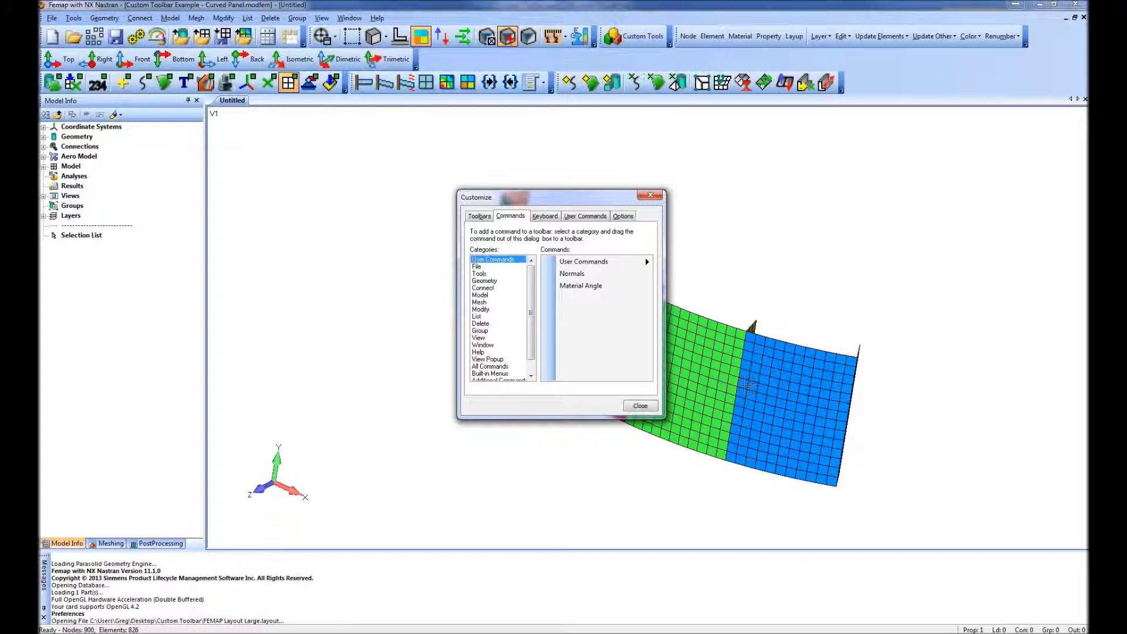
{"action": "left_click", "coordinate": [482, 295]}
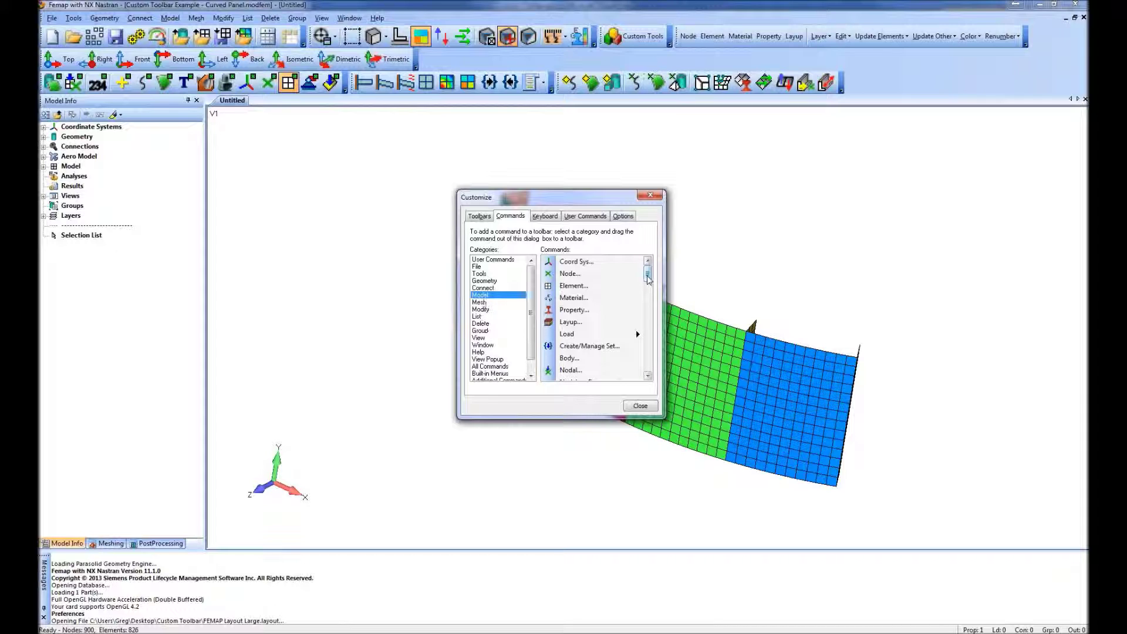
{"action": "key", "text": "Down"}
{"action": "key", "text": "Down"}
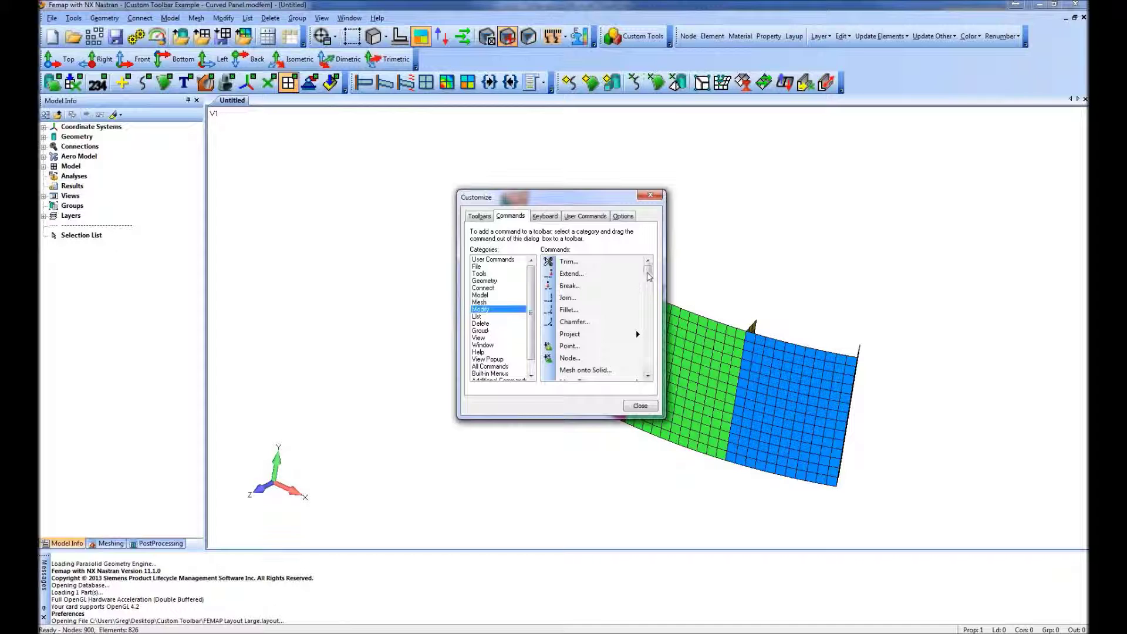
{"action": "left_click_drag", "start_coordinate": [648, 276], "coordinate": [656, 357]}
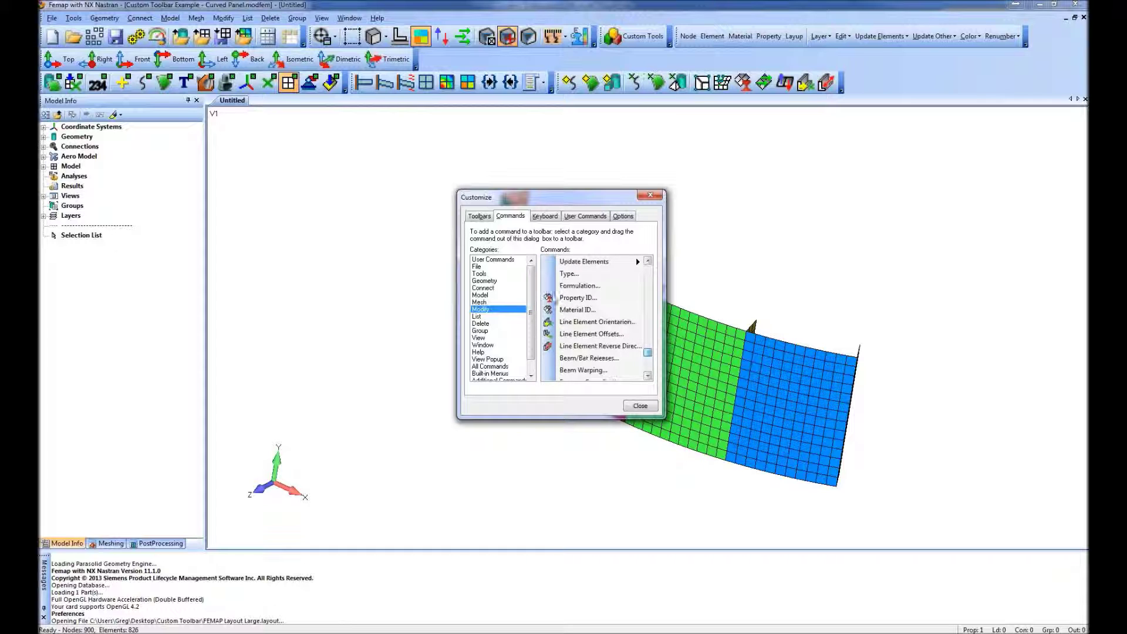
{"action": "left_click_drag", "start_coordinate": [550, 298], "coordinate": [421, 59]}
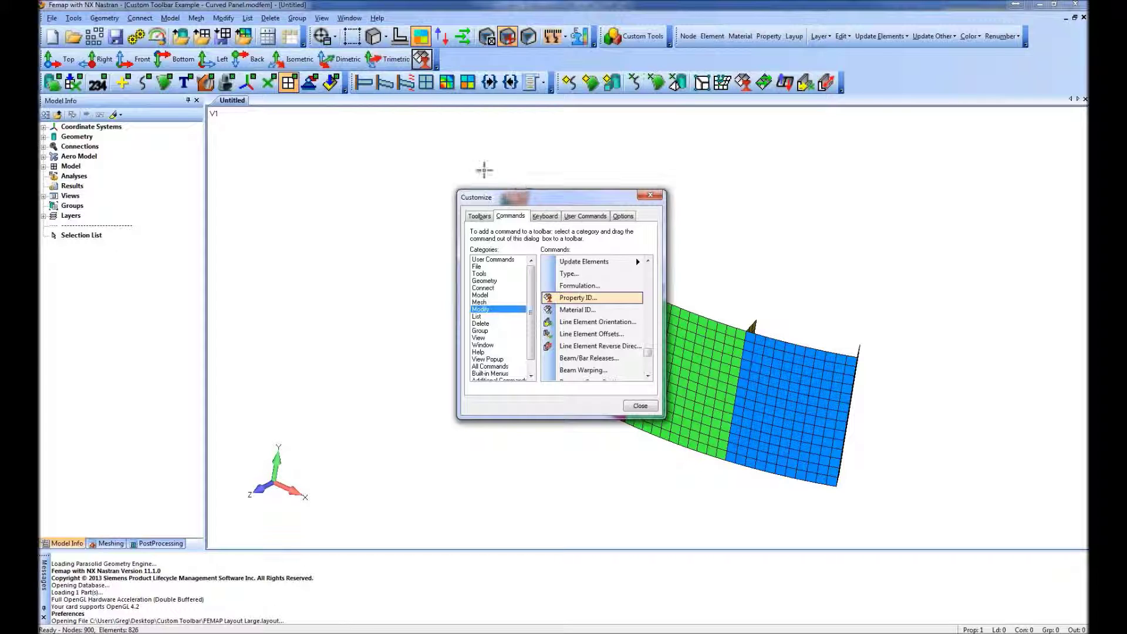
Step: Remove the Back and Isometric buttons from the View Orient toolbar
{"action": "right_click", "coordinate": [276, 60]}
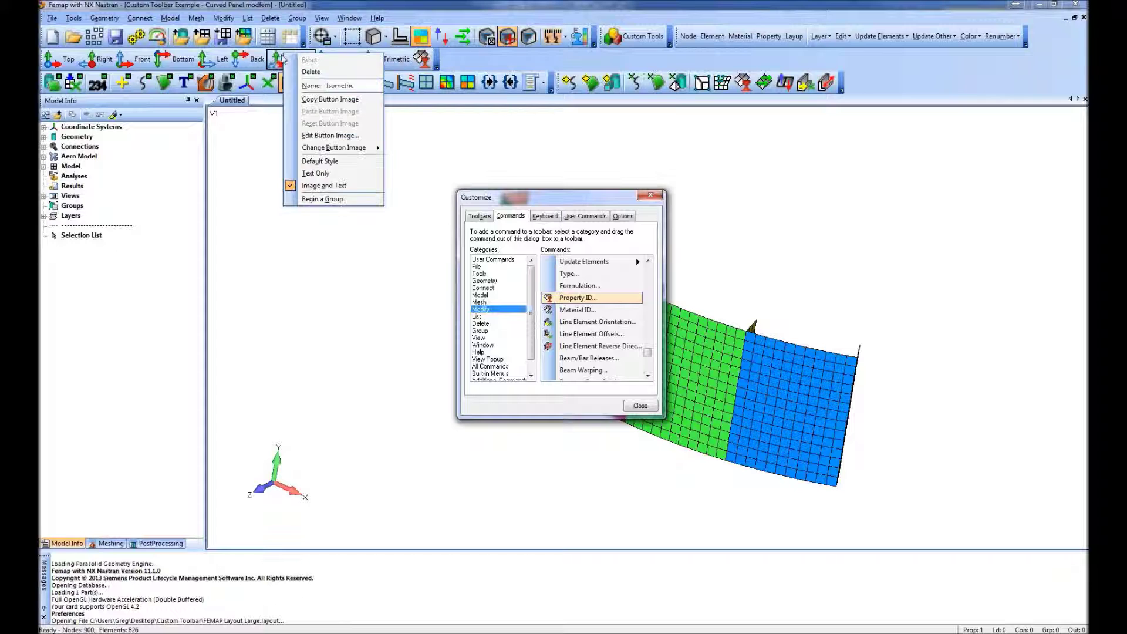
{"action": "right_click", "coordinate": [240, 57]}
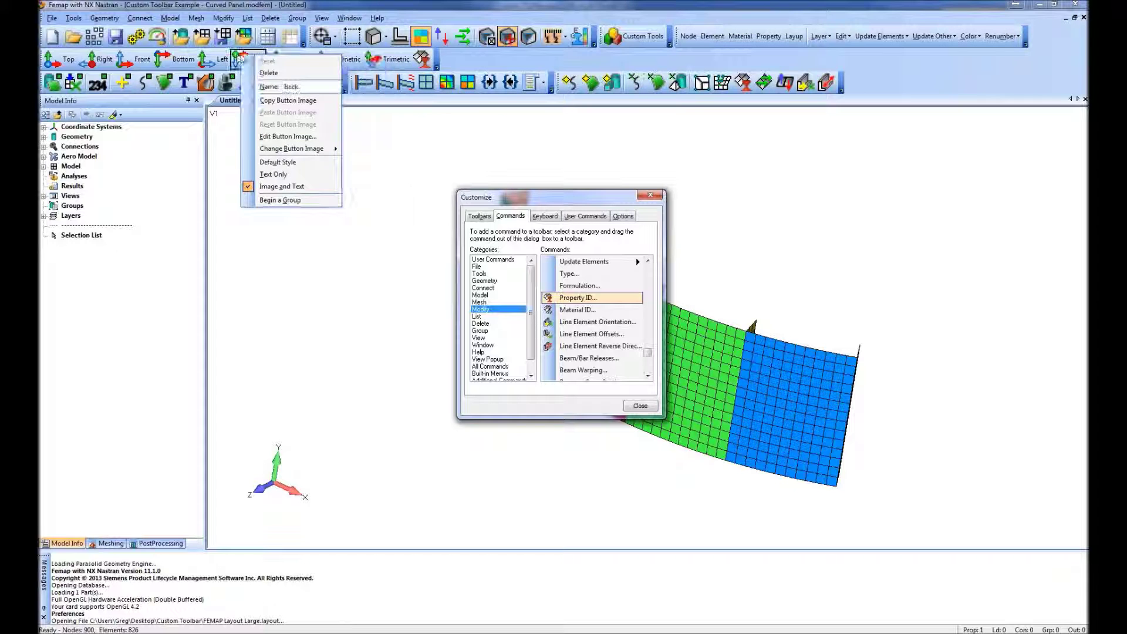
{"action": "left_click", "coordinate": [268, 72]}
{"action": "left_click_drag", "start_coordinate": [254, 61], "coordinate": [310, 222]}
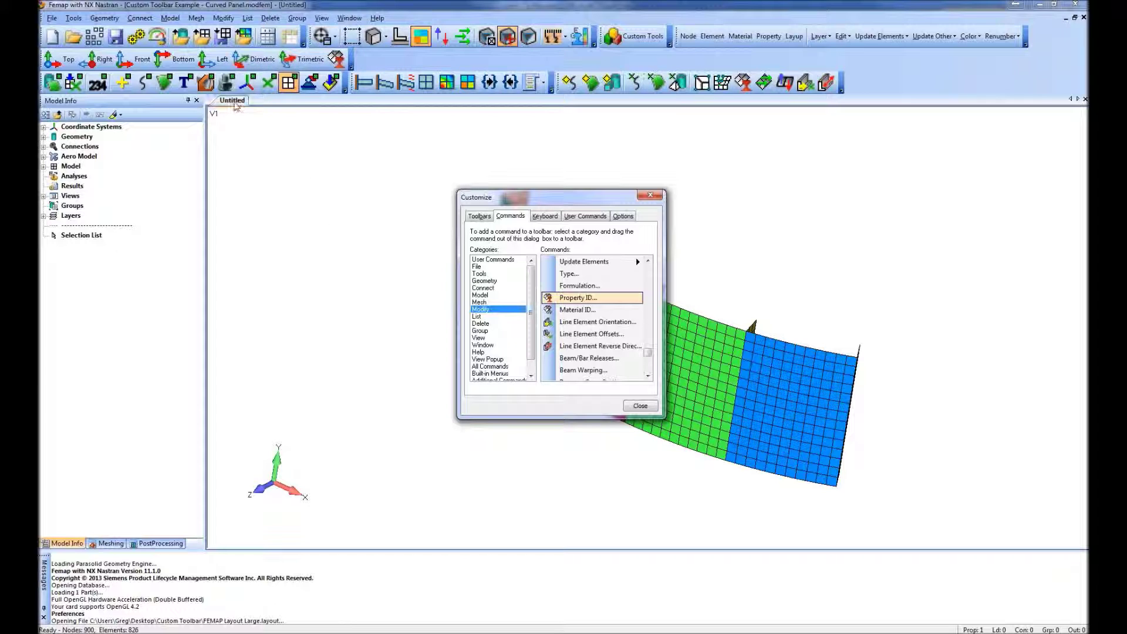
Step: Try the Default Style and Text Only styles on the Dimetric button, then restore Image and Text
{"action": "right_click", "coordinate": [245, 64]}
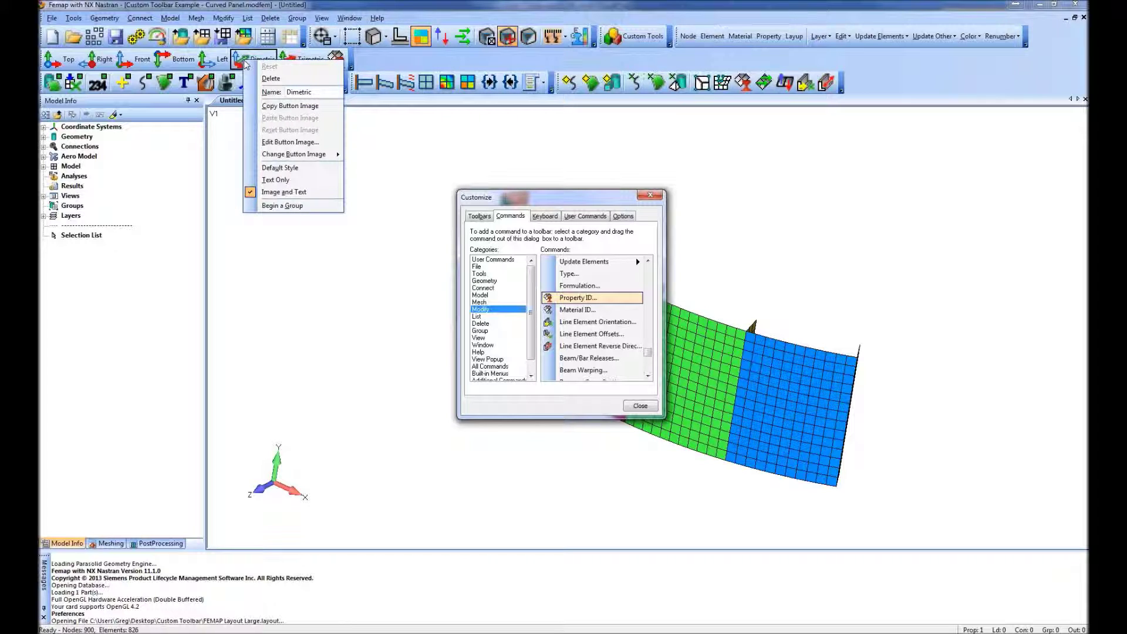
{"action": "left_click", "coordinate": [289, 93]}
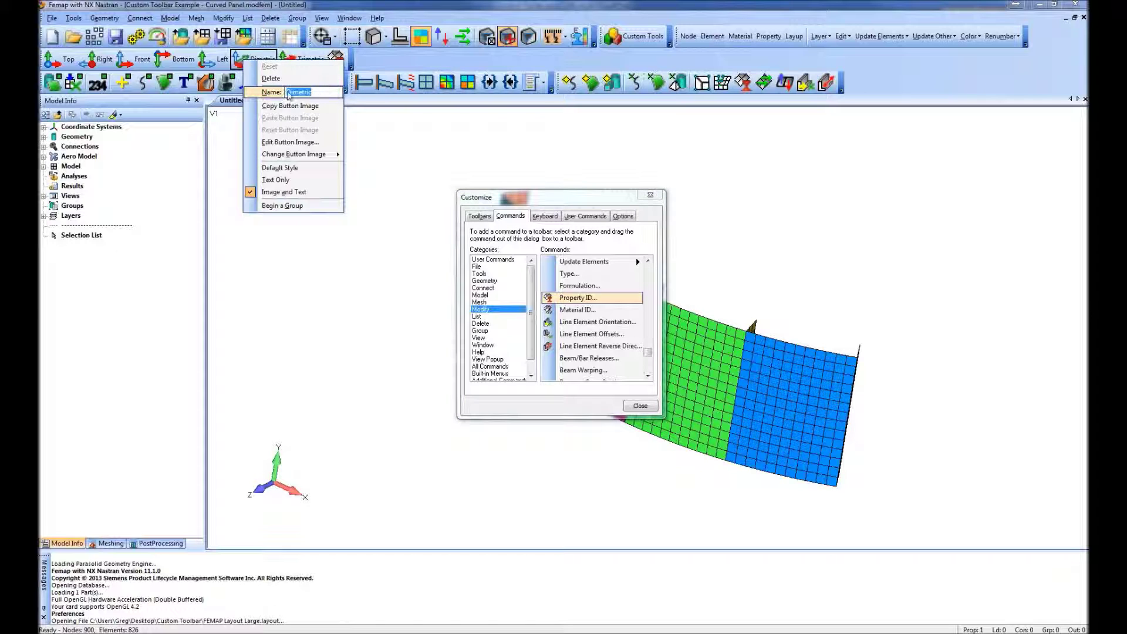
{"action": "left_click", "coordinate": [280, 168]}
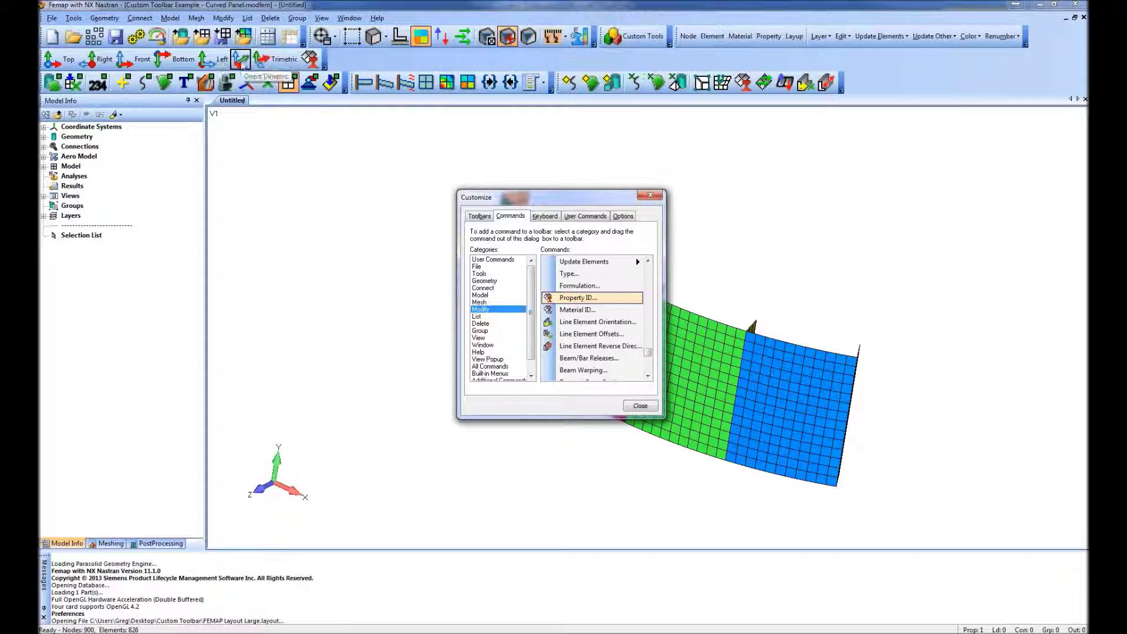
{"action": "right_click", "coordinate": [242, 65]}
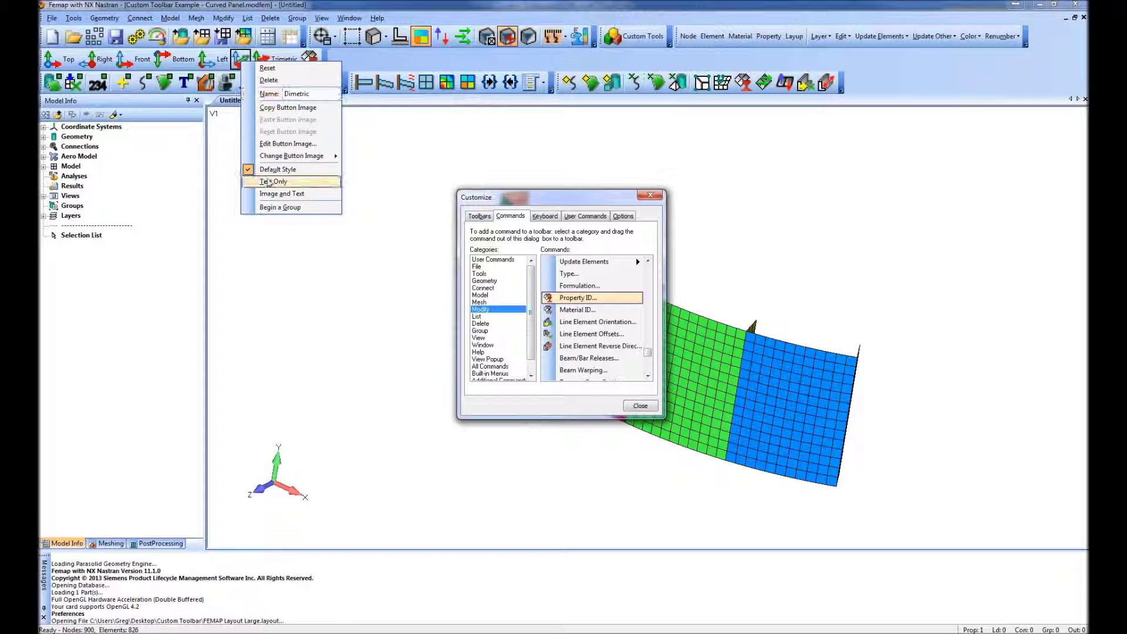
{"action": "left_click", "coordinate": [268, 180]}
{"action": "right_click", "coordinate": [241, 59]}
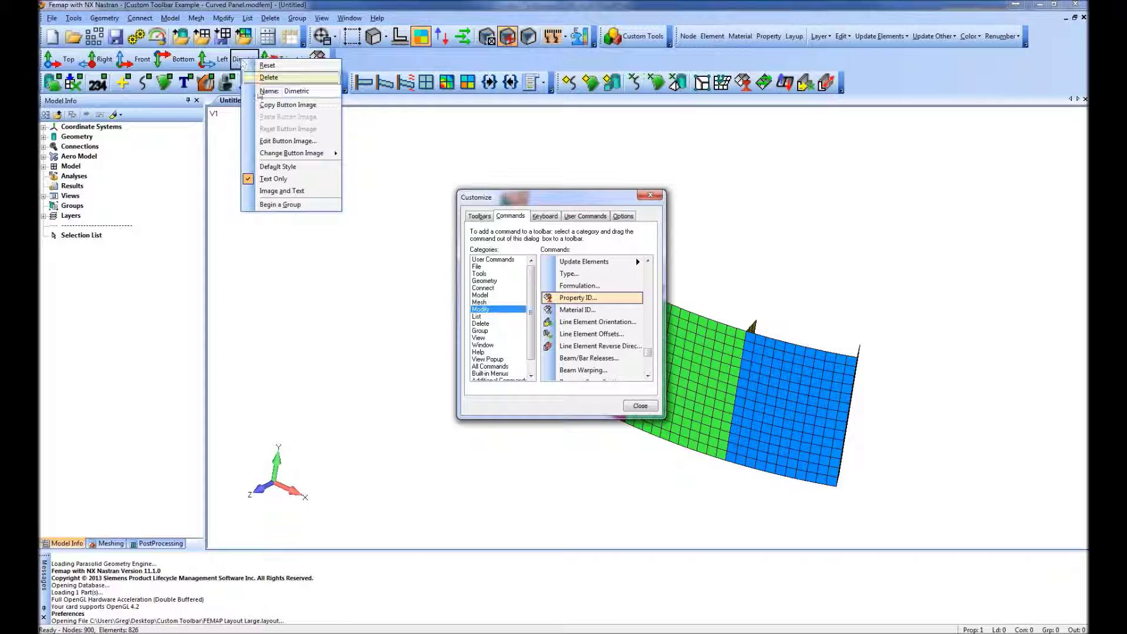
{"action": "left_click", "coordinate": [277, 191]}
Step: Begin a group at the Dimetric button and change its image to the anchor icon
{"action": "right_click", "coordinate": [246, 63]}
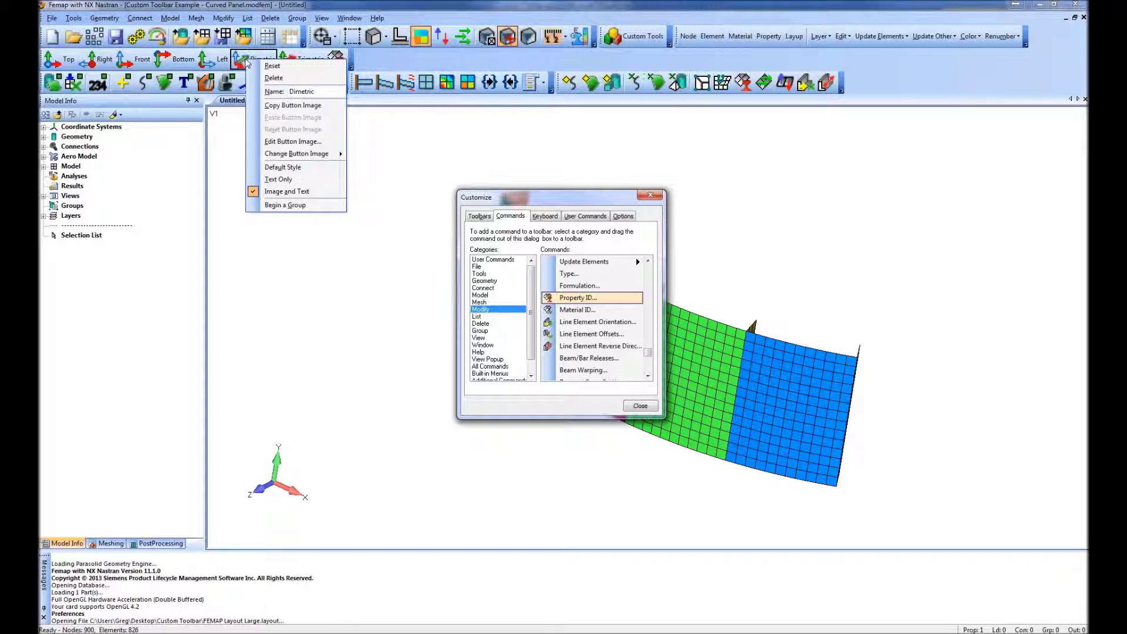
{"action": "left_click", "coordinate": [302, 207]}
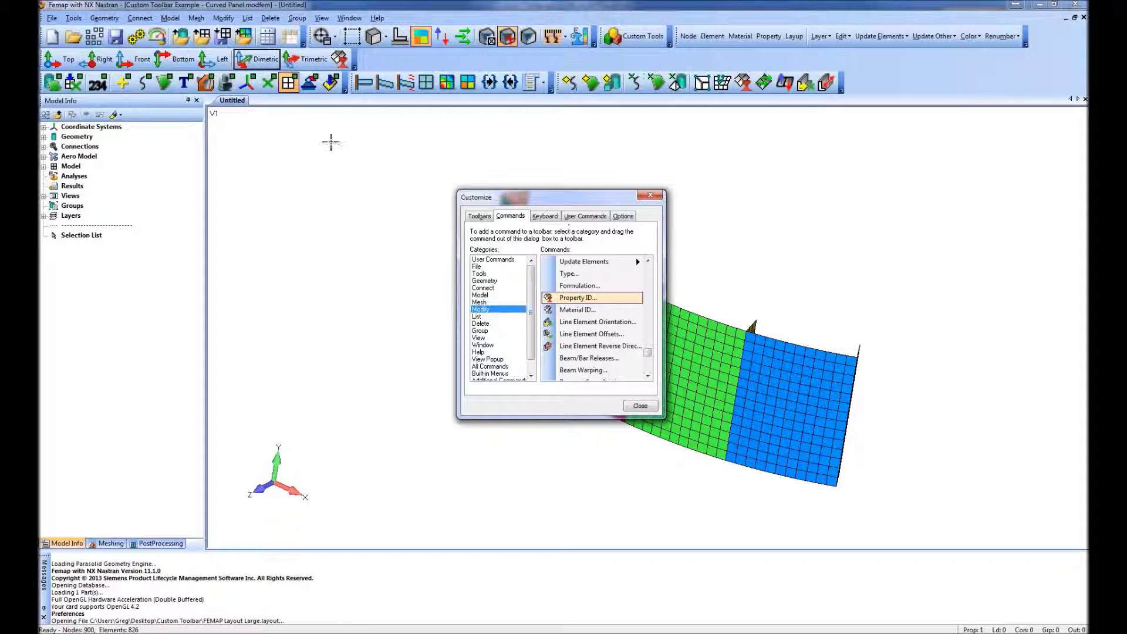
{"action": "right_click", "coordinate": [255, 61]}
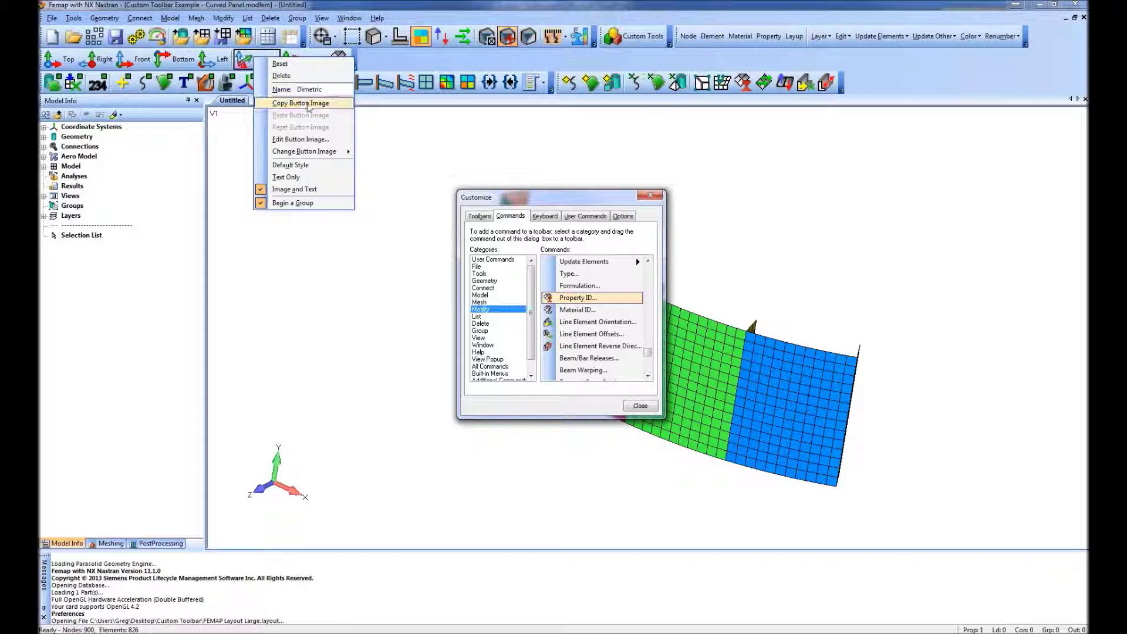
{"action": "mouse_move", "coordinate": [327, 156]}
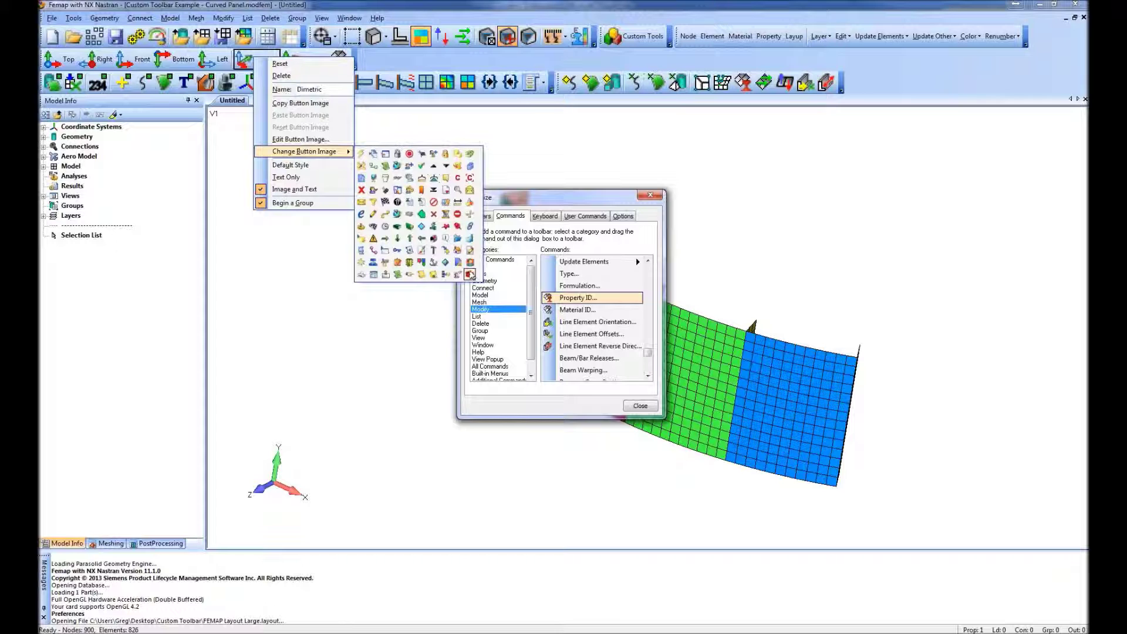
{"action": "left_click", "coordinate": [433, 263]}
Step: Edit the Dimetric button's anchor image by painting freehand bright green strokes over it, and accept the edited image
{"action": "right_click", "coordinate": [248, 65]}
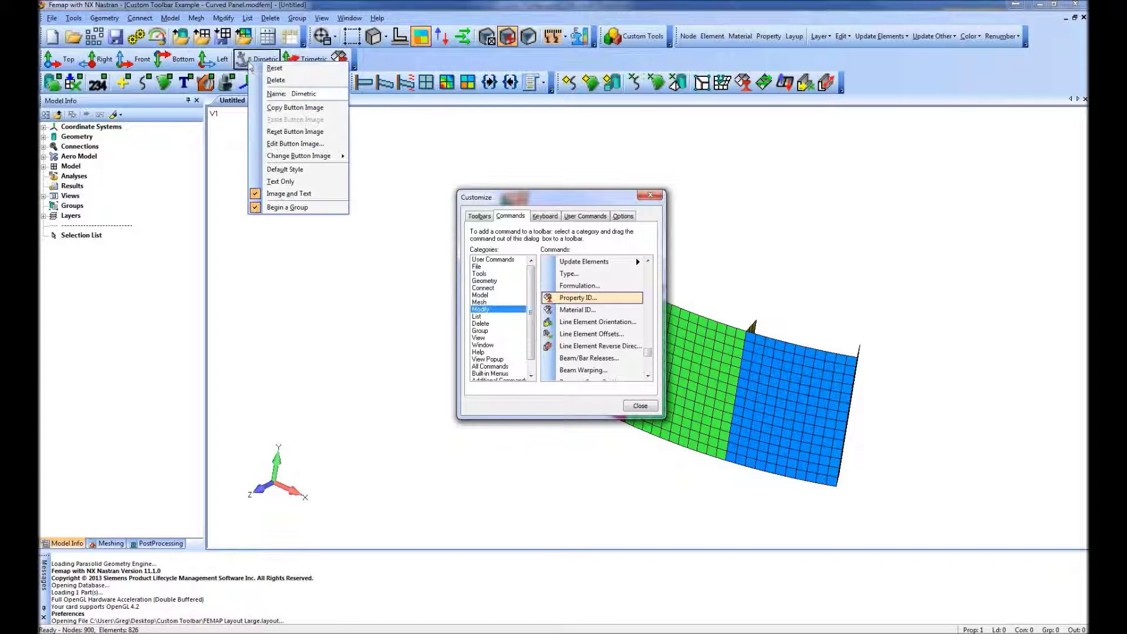
{"action": "mouse_move", "coordinate": [301, 159]}
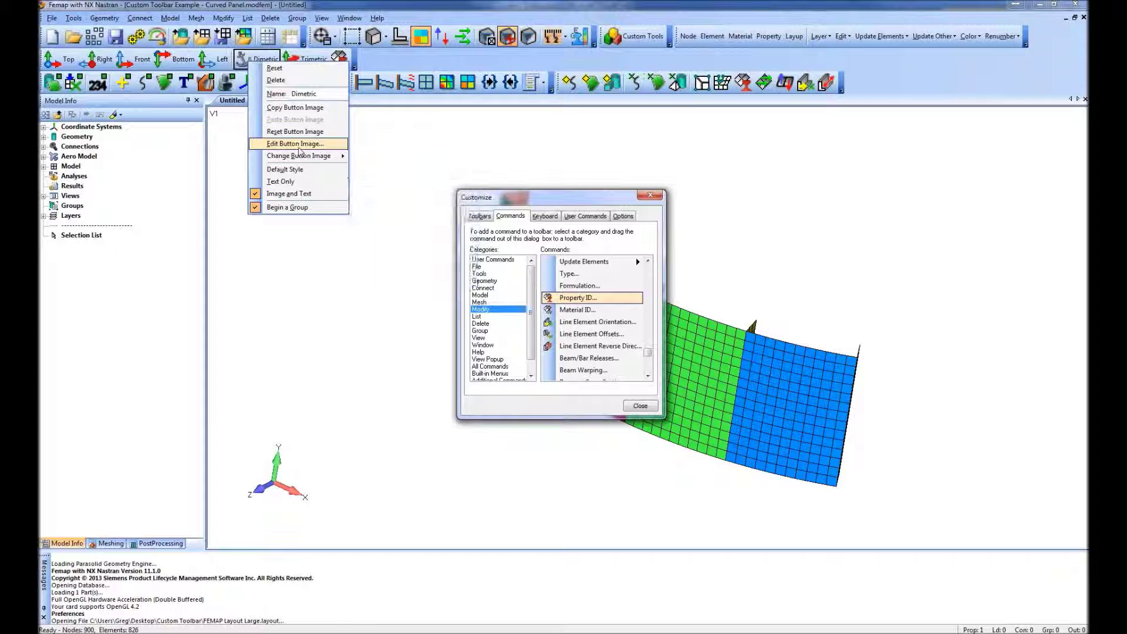
{"action": "left_click", "coordinate": [295, 144]}
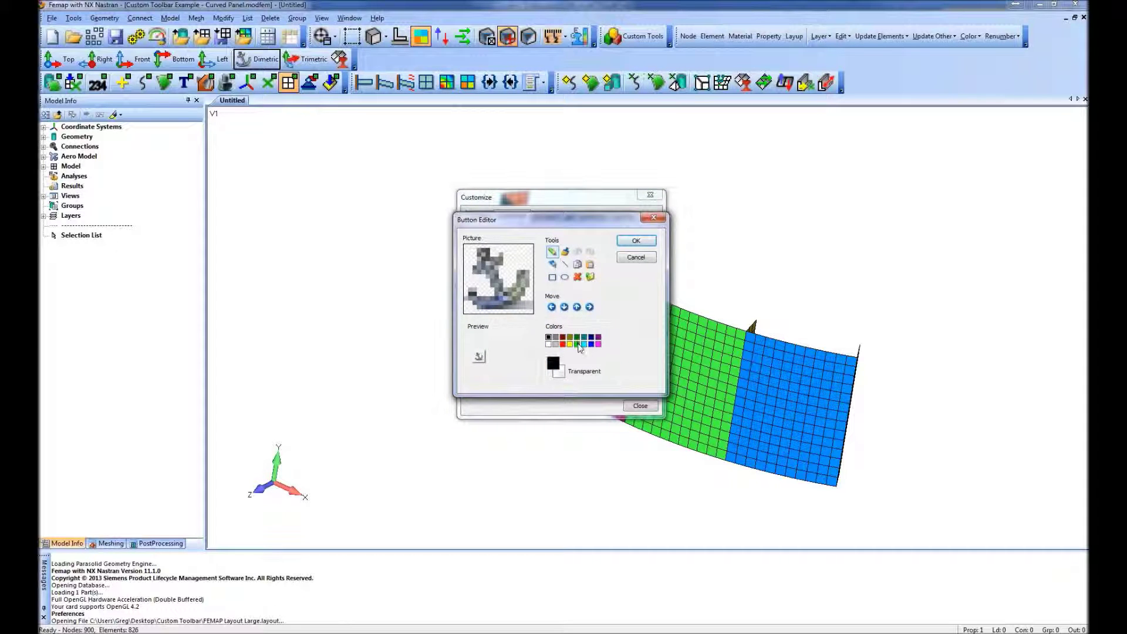
{"action": "left_click", "coordinate": [577, 345]}
{"action": "mouse_move", "coordinate": [497, 276]}
{"action": "left_mouse_down"}
{"action": "mouse_move", "coordinate": [514, 254]}
{"action": "mouse_move", "coordinate": [480, 251]}
{"action": "mouse_move", "coordinate": [527, 288]}
{"action": "mouse_move", "coordinate": [514, 255]}
{"action": "mouse_move", "coordinate": [504, 292]}
{"action": "left_mouse_up"}
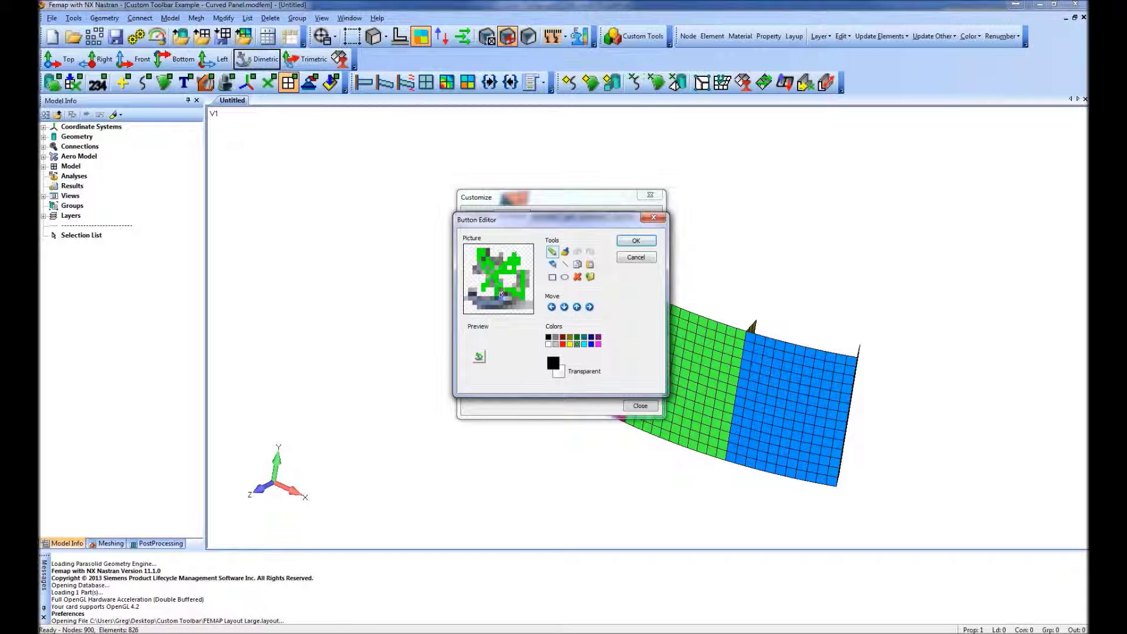
{"action": "left_click", "coordinate": [634, 240]}
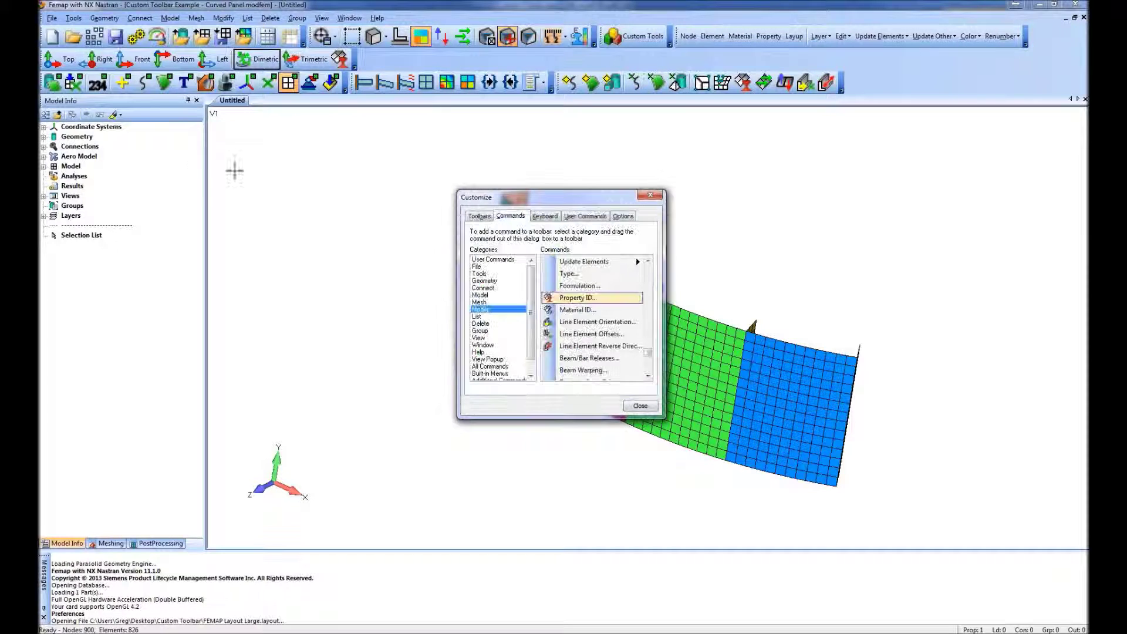
Step: Review the command categories available for keyboard shortcut assignment, and close the customization dialog without assigning a shortcut
{"action": "left_click", "coordinate": [545, 216]}
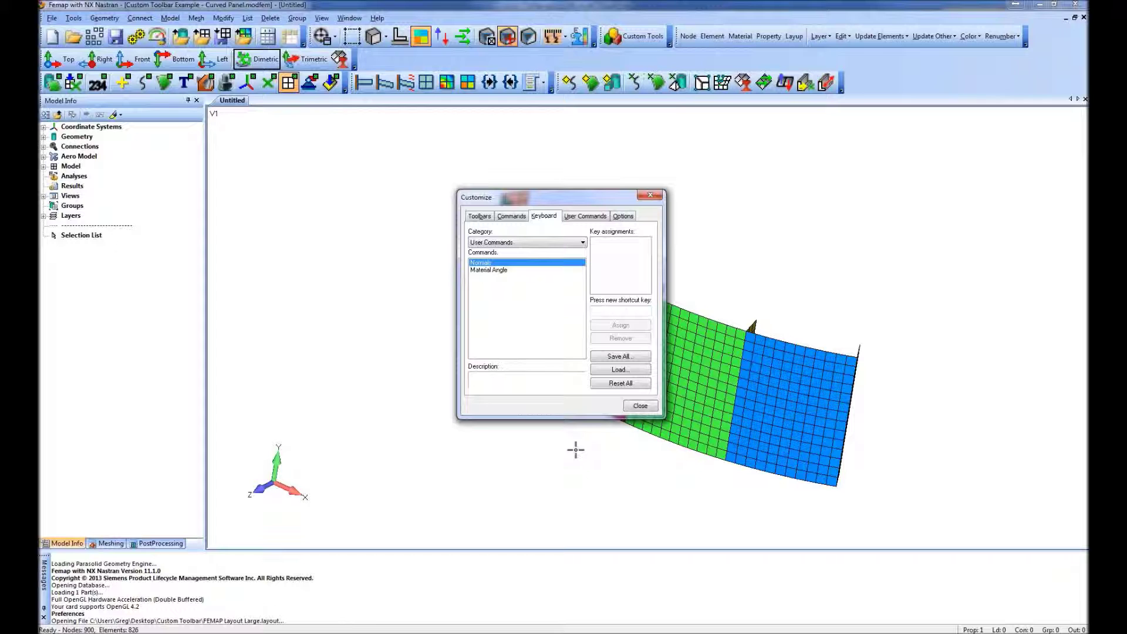
{"action": "left_click", "coordinate": [581, 241]}
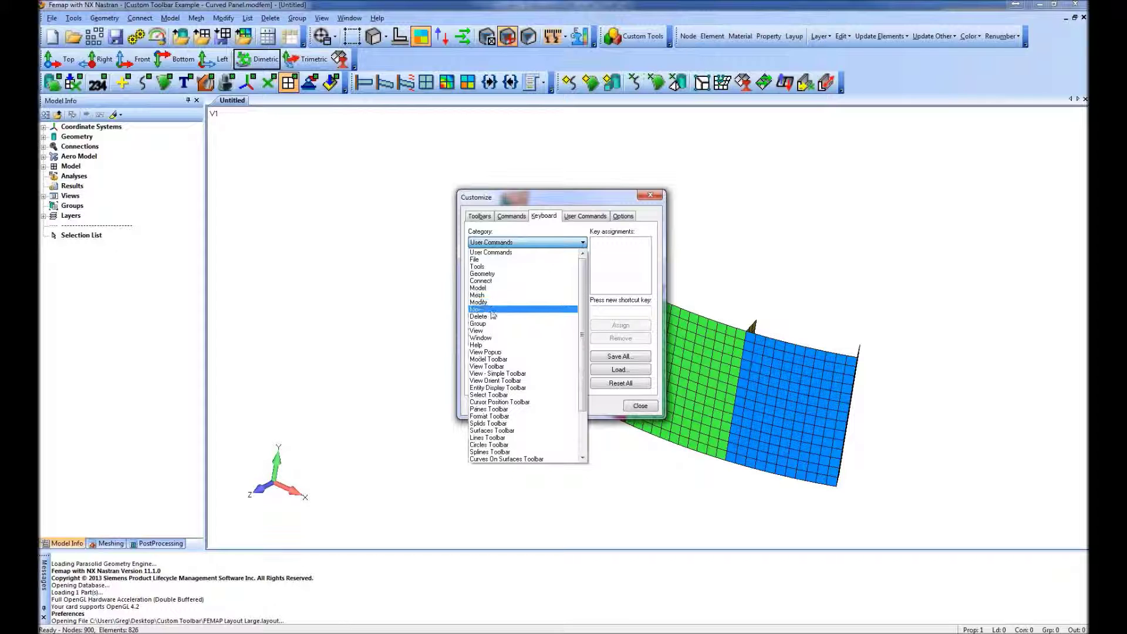
{"action": "left_click", "coordinate": [650, 196]}
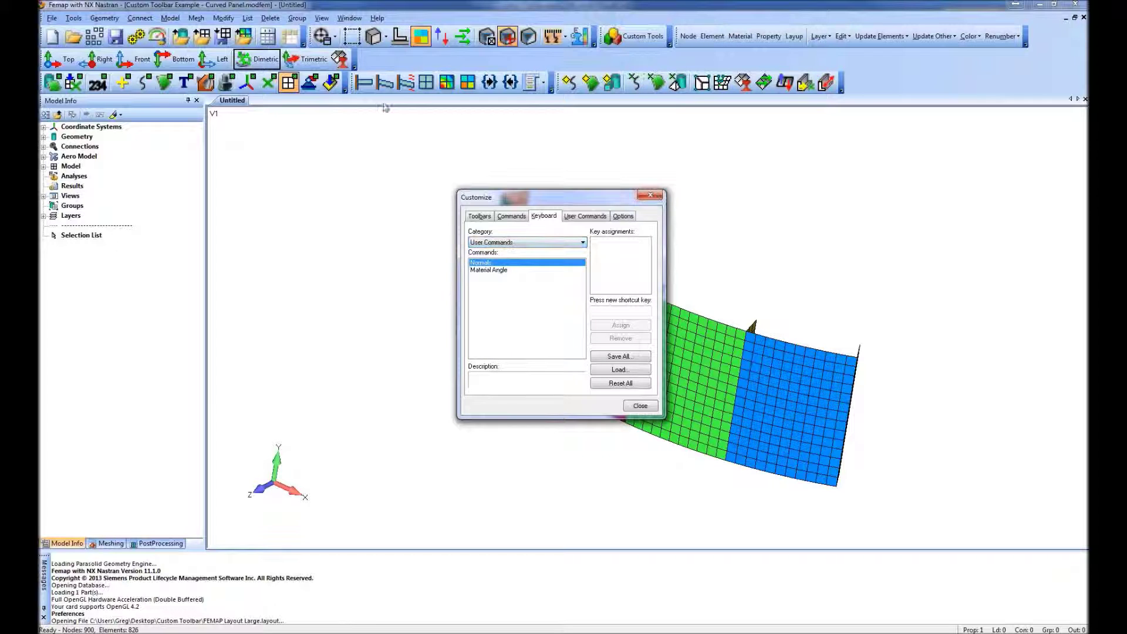
{"action": "left_click", "coordinate": [650, 196]}
Step: Check the keyboard shortcut listed for the Group Element ID command, leaving the command unused
{"action": "left_click", "coordinate": [297, 18]}
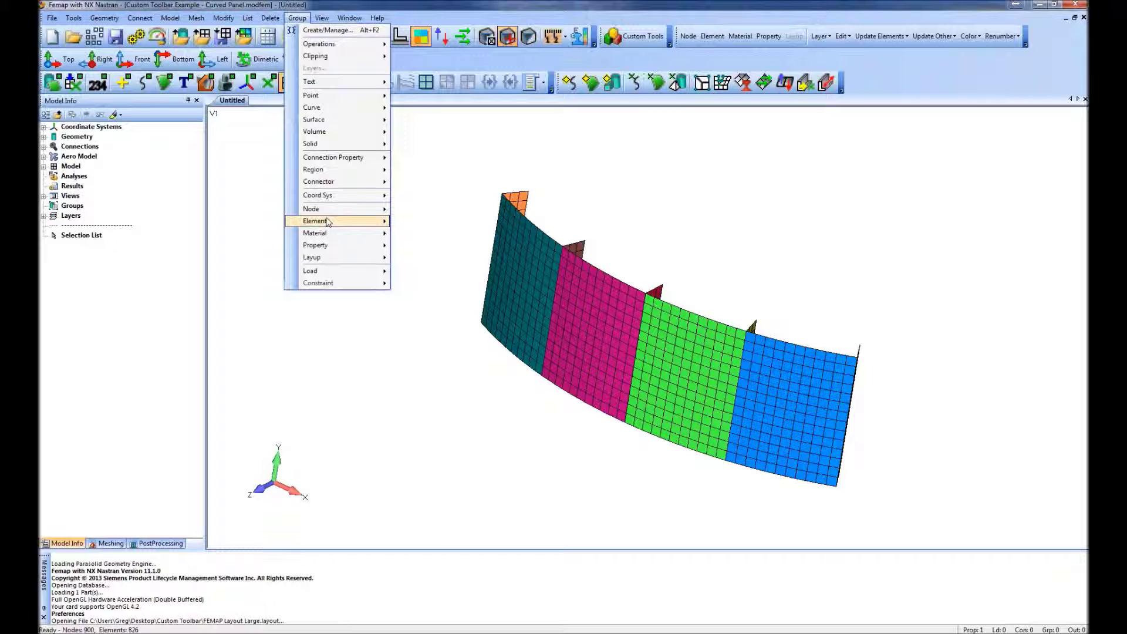
{"action": "mouse_move", "coordinate": [328, 222]}
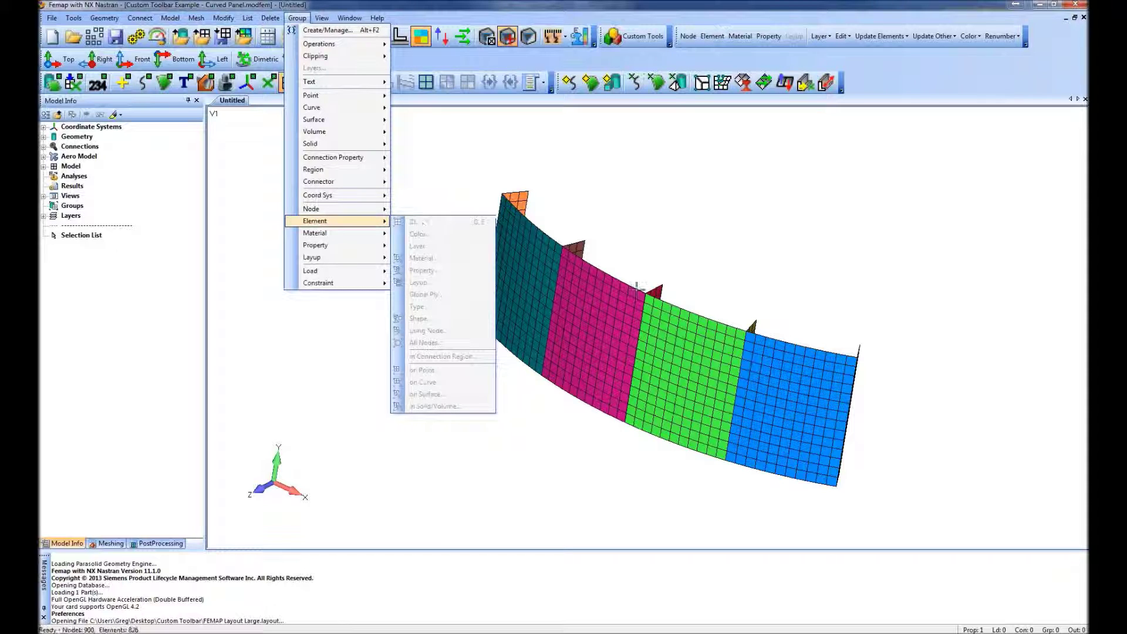
{"action": "left_click", "coordinate": [730, 177]}
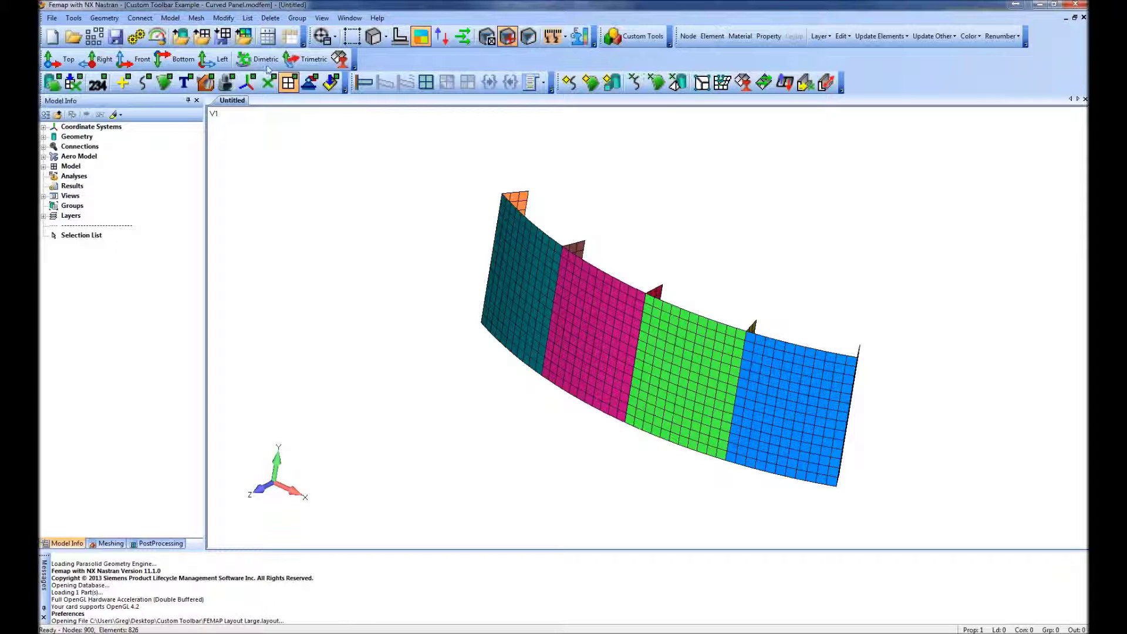
Step: Remove the existing keyboard shortcut from the Group category's Element ID command in the toolbar customization settings
{"action": "right_click", "coordinate": [418, 63]}
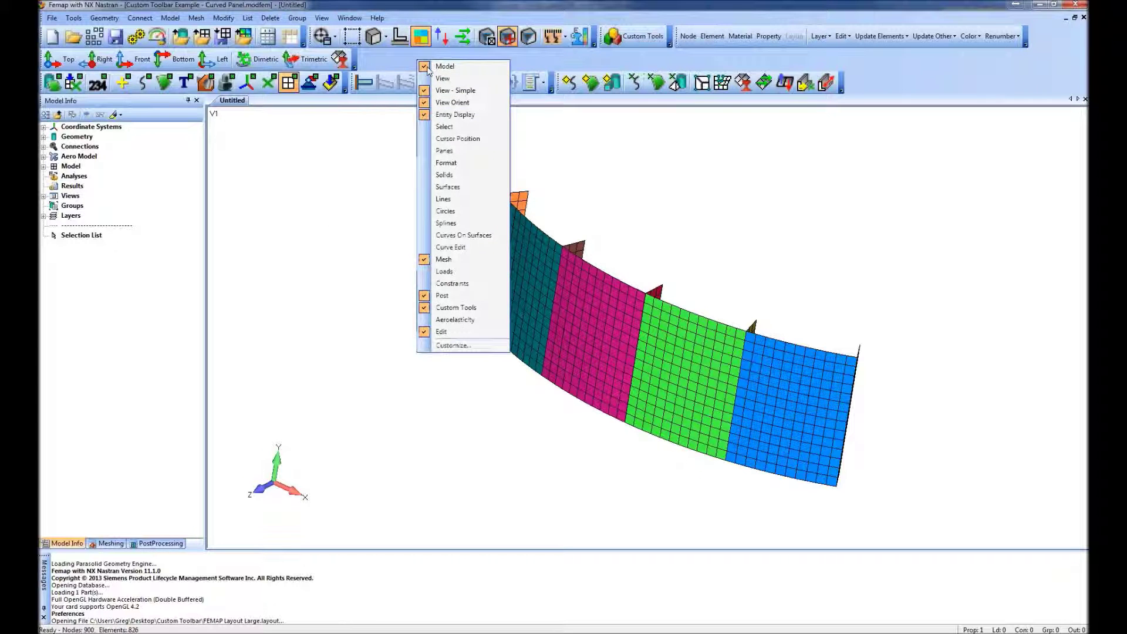
{"action": "left_click", "coordinate": [455, 347]}
{"action": "left_click", "coordinate": [545, 216]}
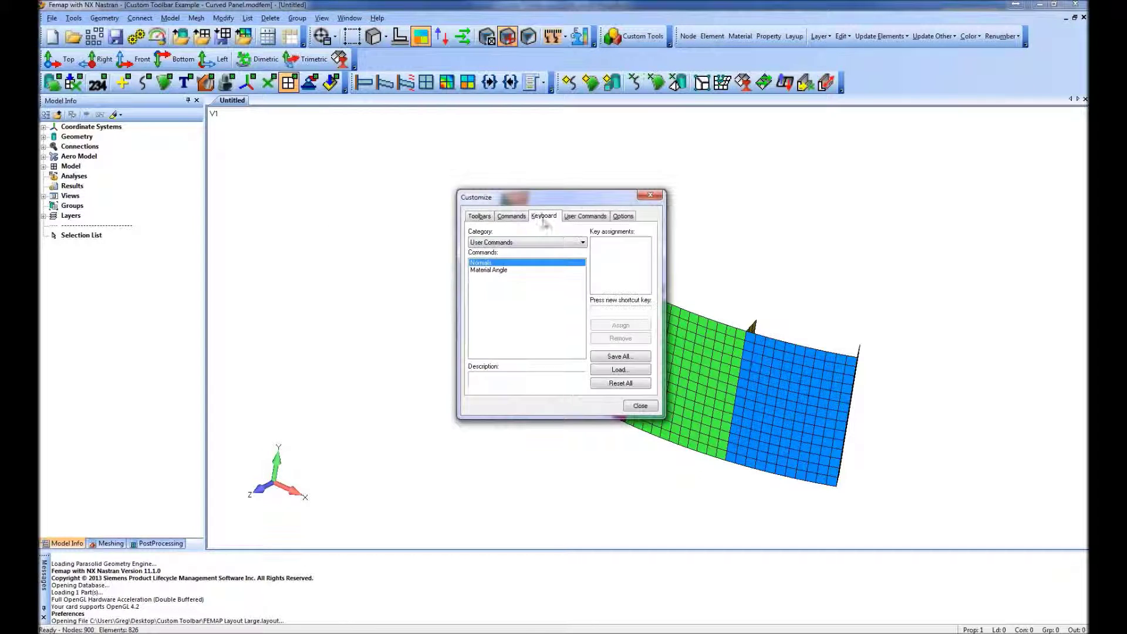
{"action": "left_click", "coordinate": [567, 243]}
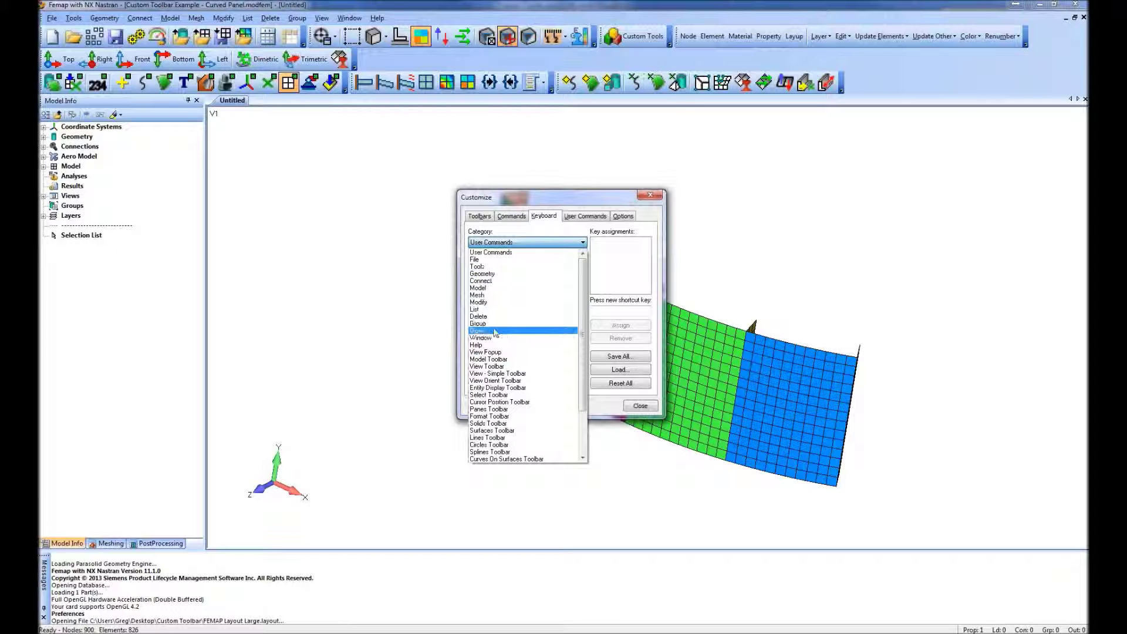
{"action": "left_click", "coordinate": [493, 324]}
{"action": "left_click_drag", "start_coordinate": [580, 277], "coordinate": [578, 328]}
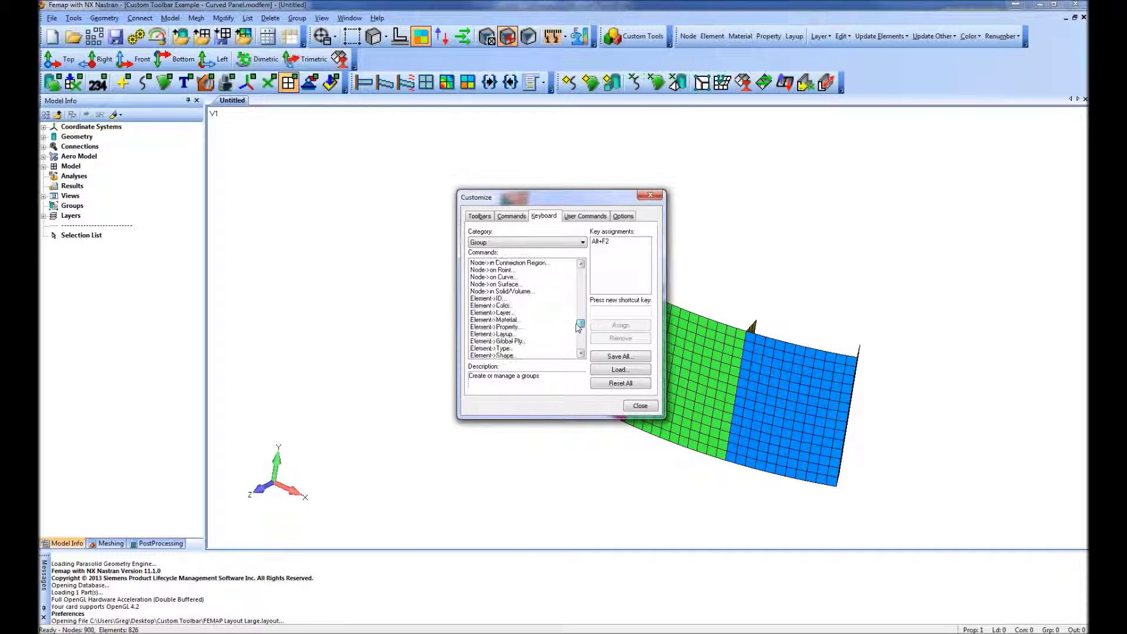
{"action": "left_click", "coordinate": [512, 299]}
{"action": "left_click", "coordinate": [599, 243]}
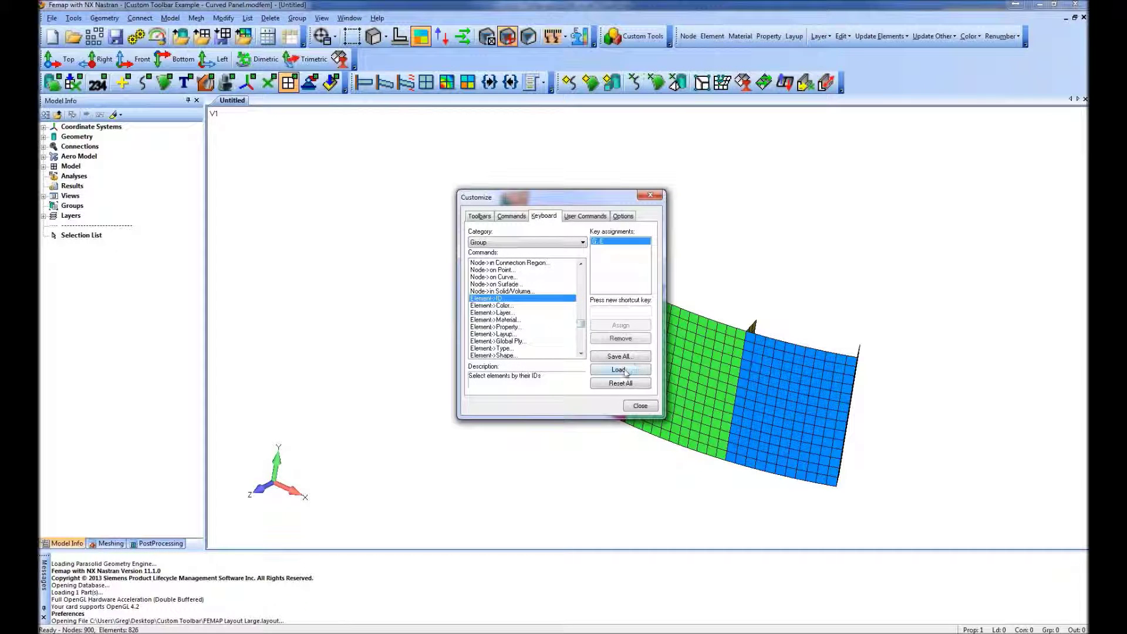
{"action": "left_click", "coordinate": [625, 339]}
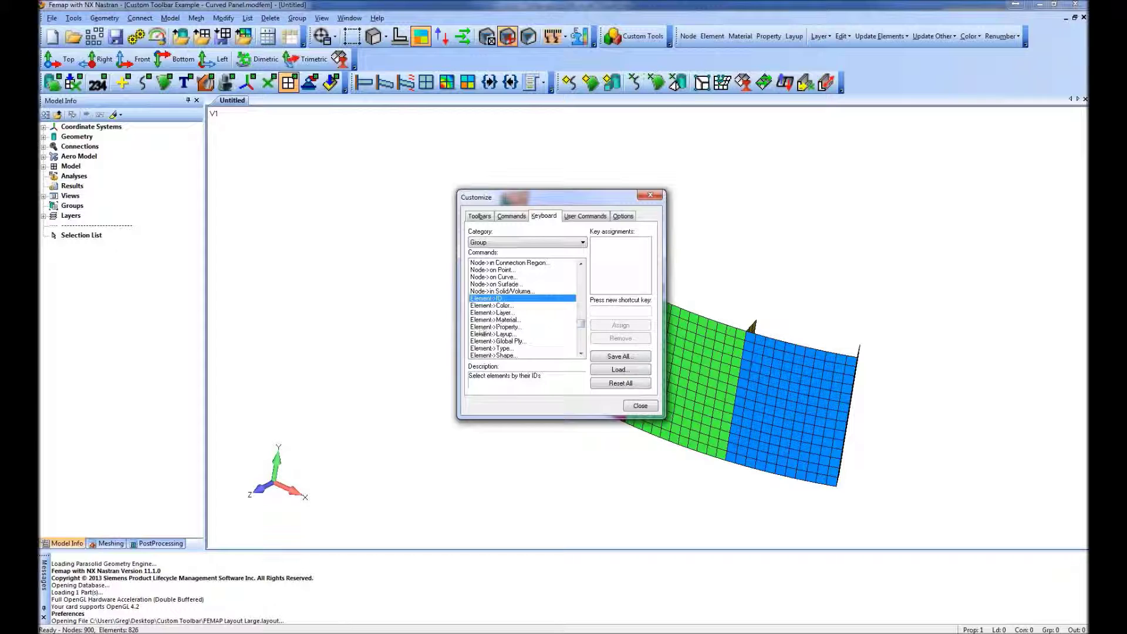
Step: Assign the key sequence G, E as the new shortcut for the Group Element ID command
{"action": "left_click", "coordinate": [614, 312]}
{"action": "key", "text": "g"}
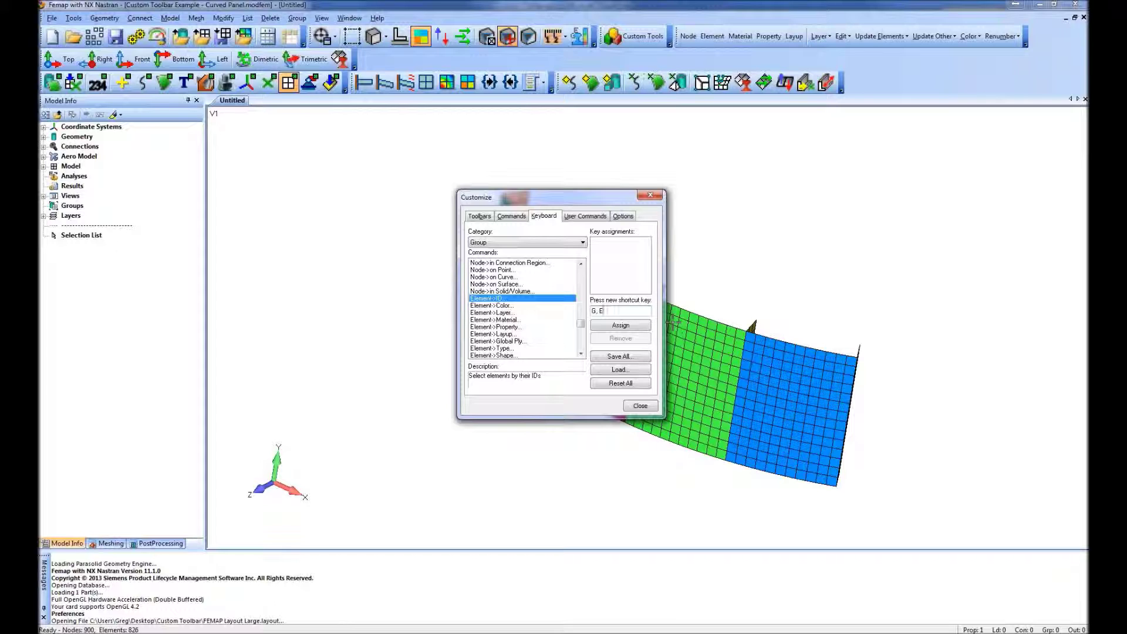
{"action": "key", "text": "BackSpace"}
{"action": "key", "text": "shift+t"}
{"action": "left_click", "coordinate": [601, 326]}
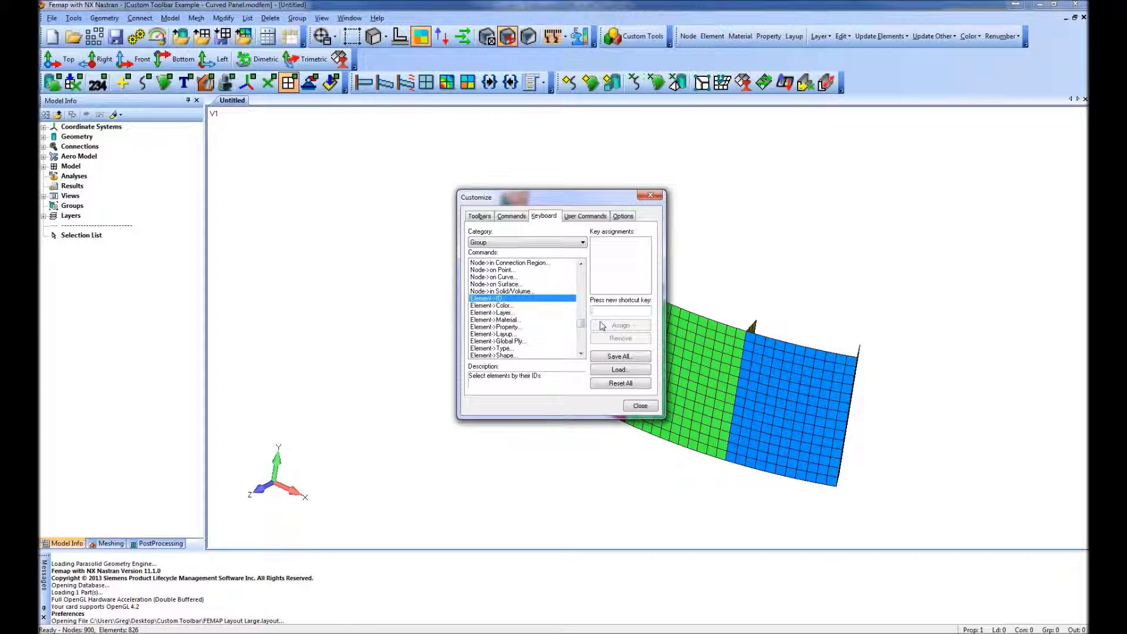
{"action": "key", "text": "g"}
{"action": "key", "text": "e"}
{"action": "left_click", "coordinate": [620, 326]}
Step: Try to assign Ctrl+T as an additional shortcut for Element ID, and decline re-assigning it from its current command
{"action": "left_click", "coordinate": [641, 325]}
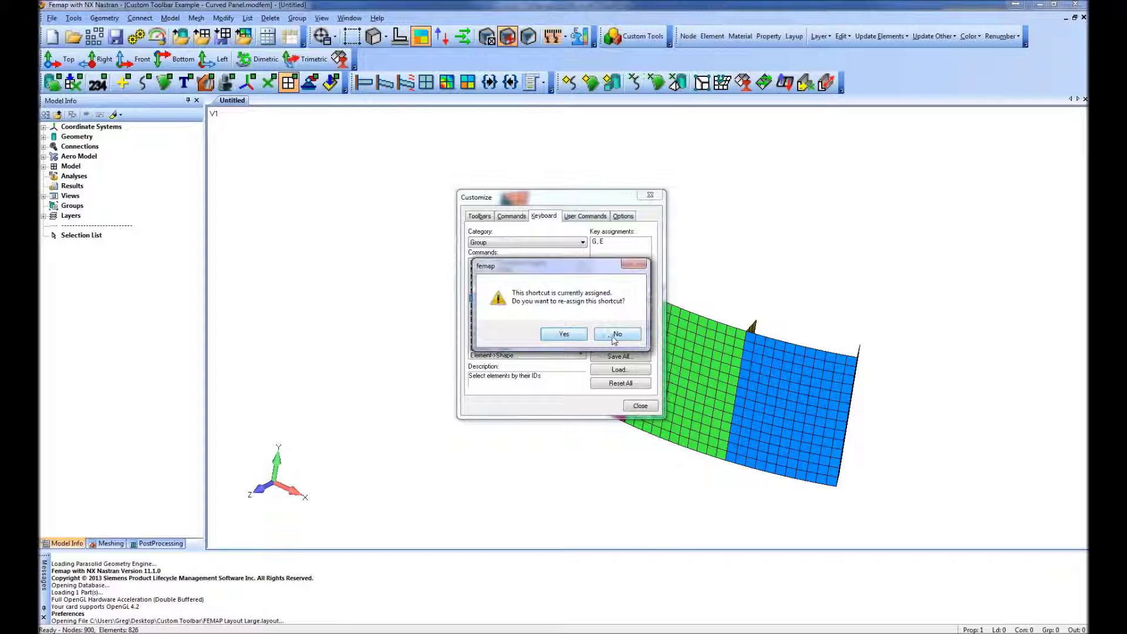
{"action": "left_click", "coordinate": [616, 336]}
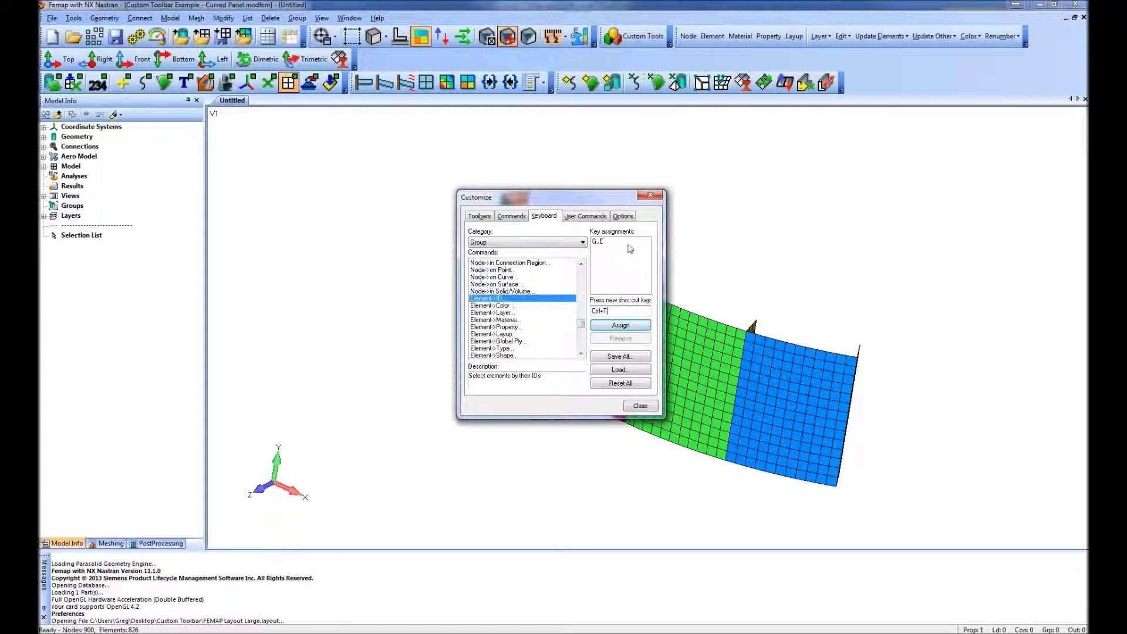
{"action": "left_click", "coordinate": [614, 262]}
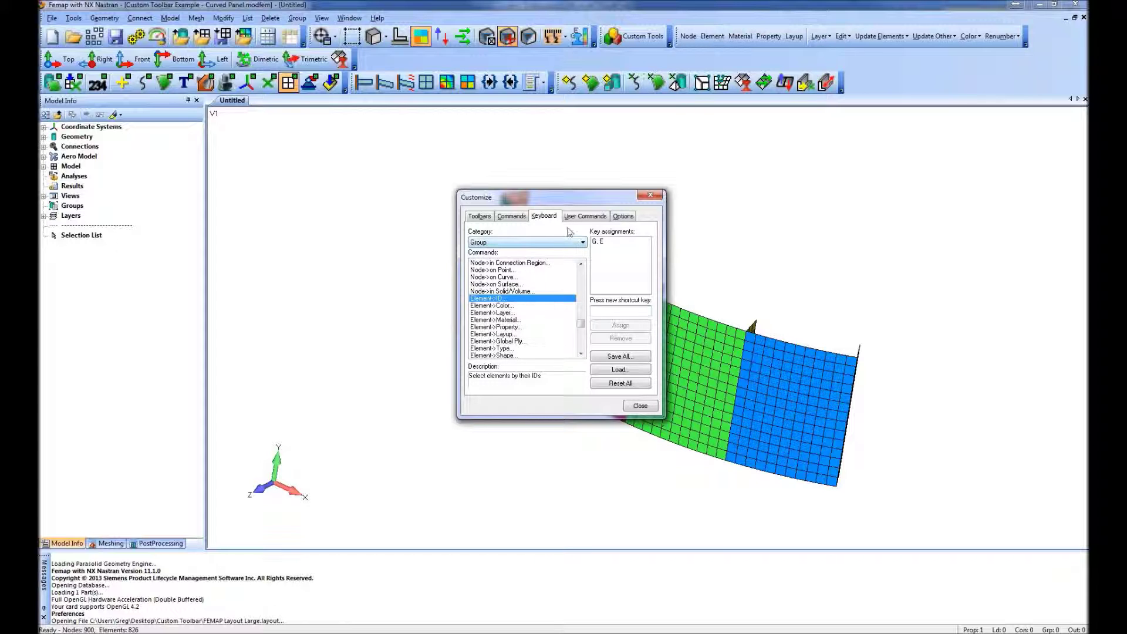
Step: Close the customization dialog and run the Snap to Closest Orthogonal View custom tool three times from different panel orientations
{"action": "left_click", "coordinate": [584, 216]}
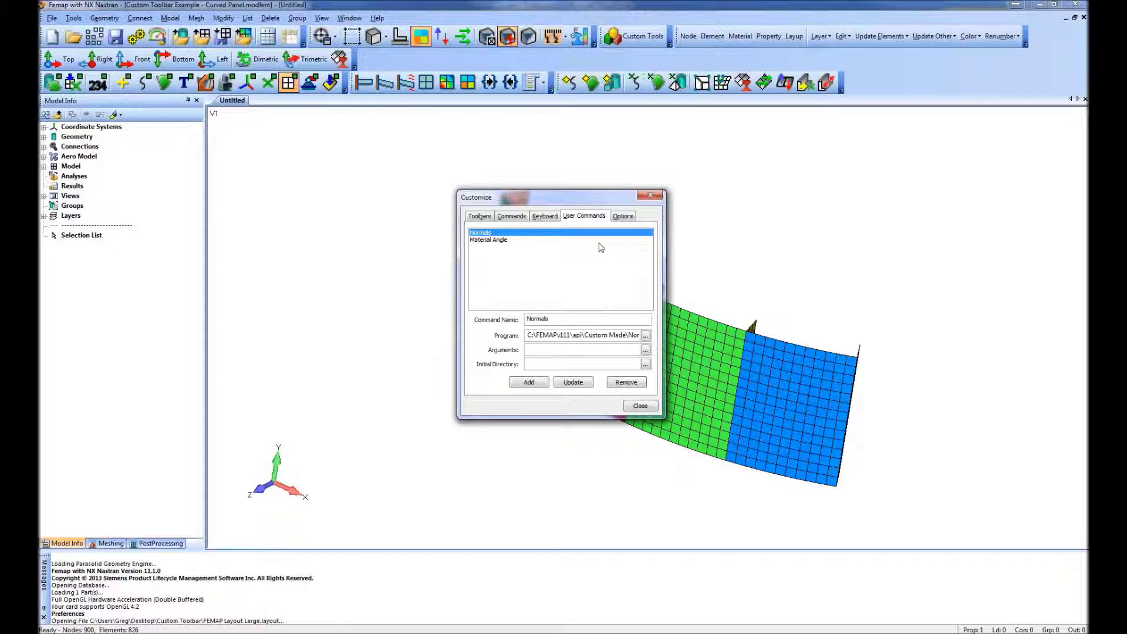
{"action": "left_click", "coordinate": [656, 197]}
{"action": "left_click", "coordinate": [619, 37]}
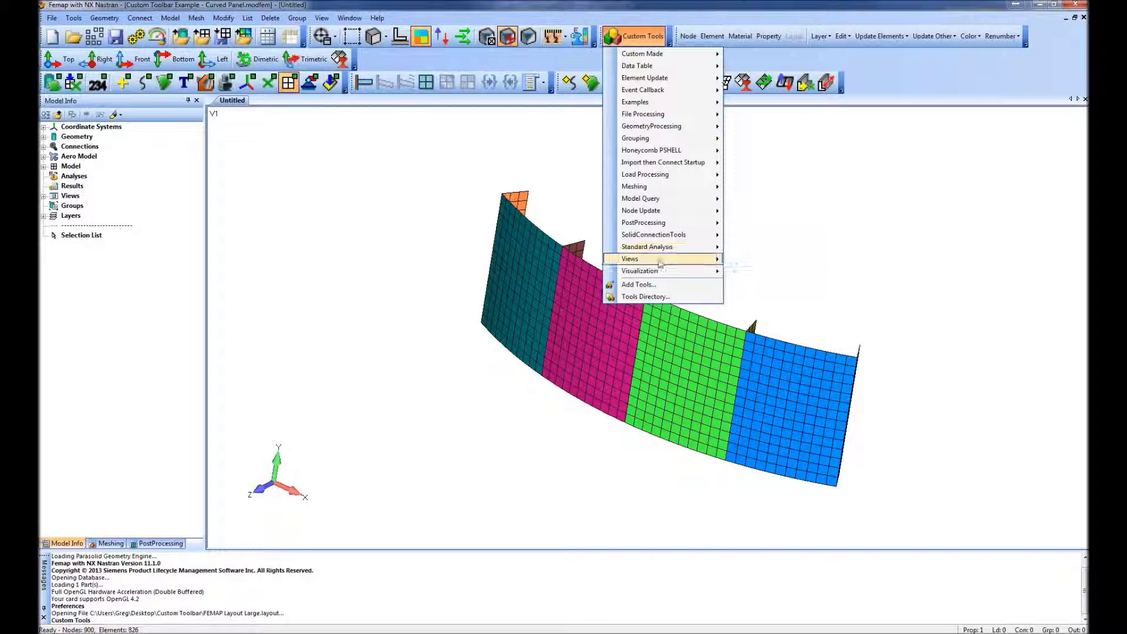
{"action": "mouse_move", "coordinate": [660, 264]}
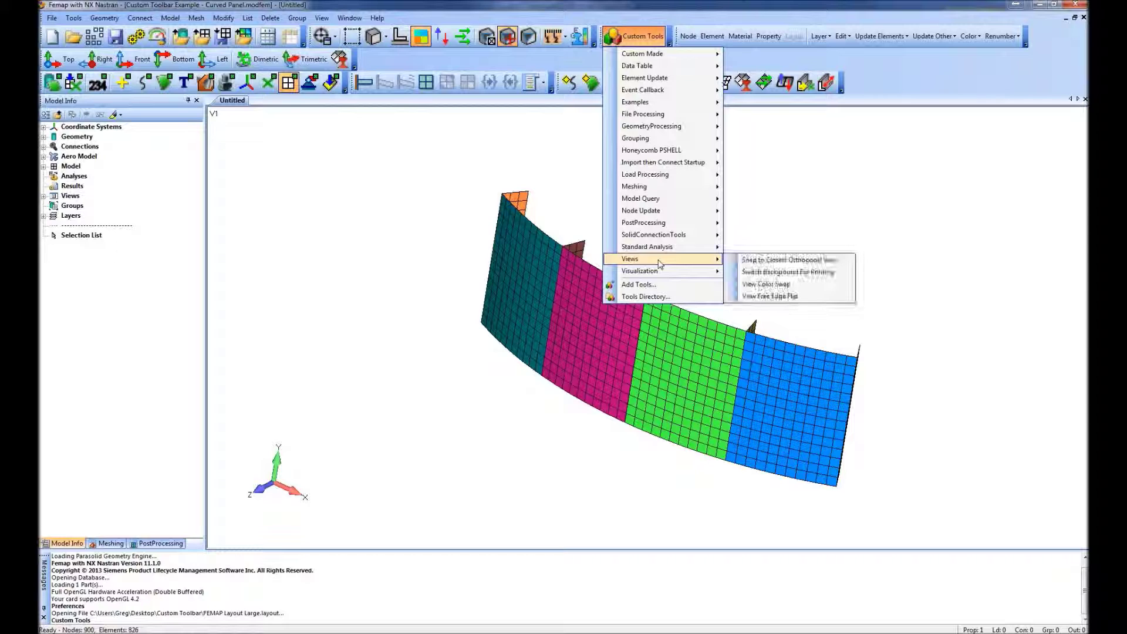
{"action": "left_click", "coordinate": [771, 262]}
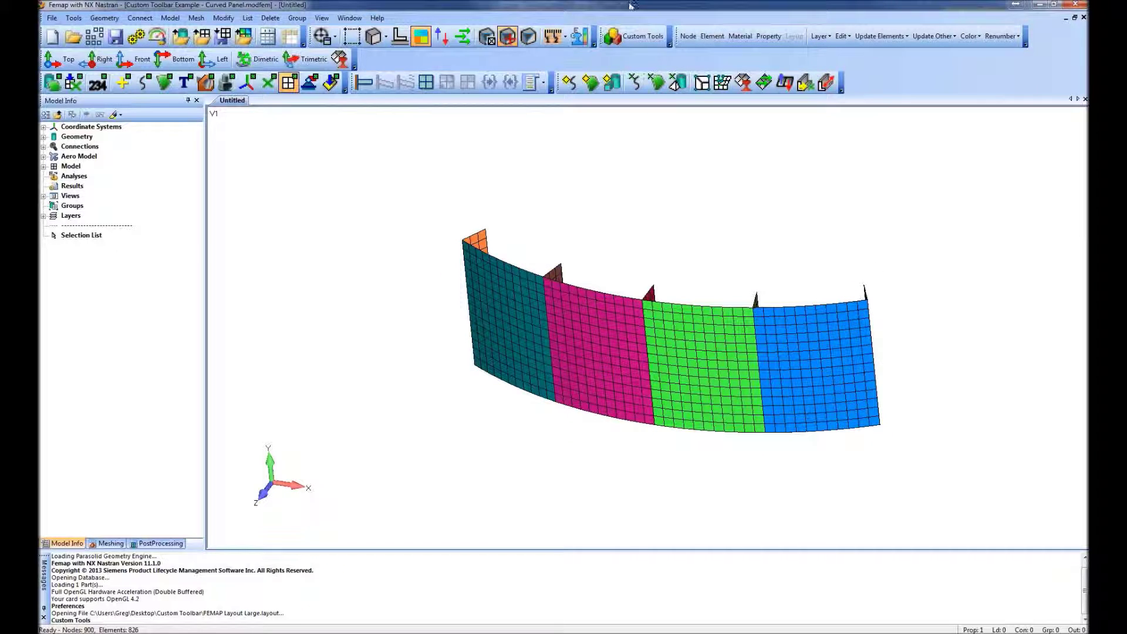
{"action": "left_click", "coordinate": [640, 36]}
{"action": "mouse_move", "coordinate": [650, 257]}
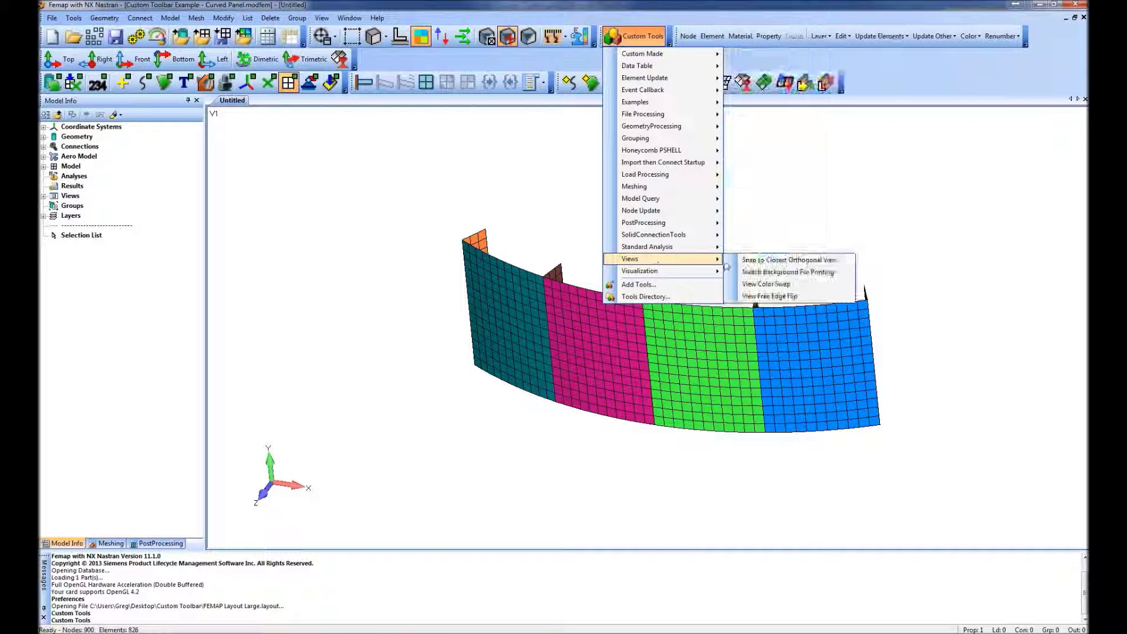
{"action": "left_click", "coordinate": [757, 261]}
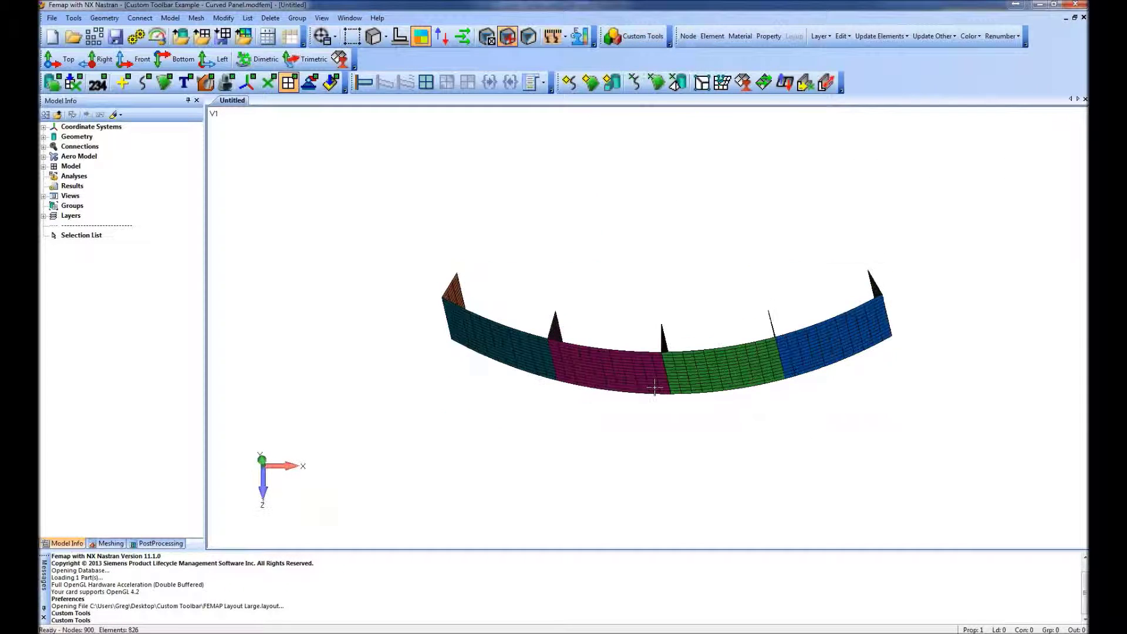
{"action": "left_click", "coordinate": [640, 37]}
{"action": "mouse_move", "coordinate": [651, 259]}
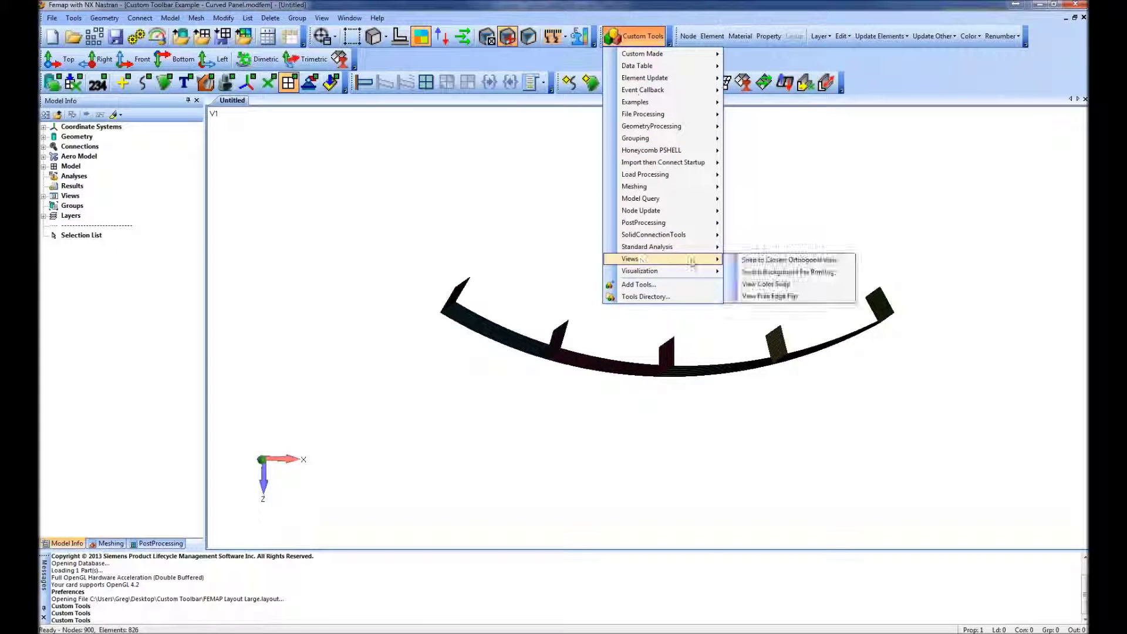
{"action": "left_click", "coordinate": [751, 261]}
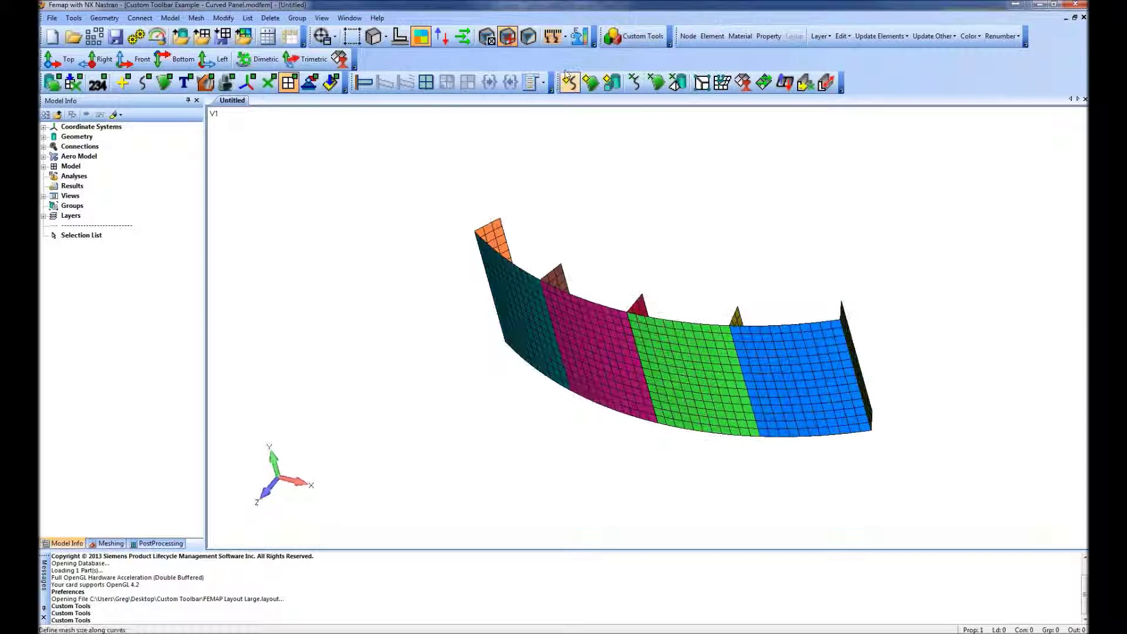
Step: Reopen the user command settings and enter Snap as the name for a new user command
{"action": "right_click", "coordinate": [565, 61]}
{"action": "left_click", "coordinate": [599, 344]}
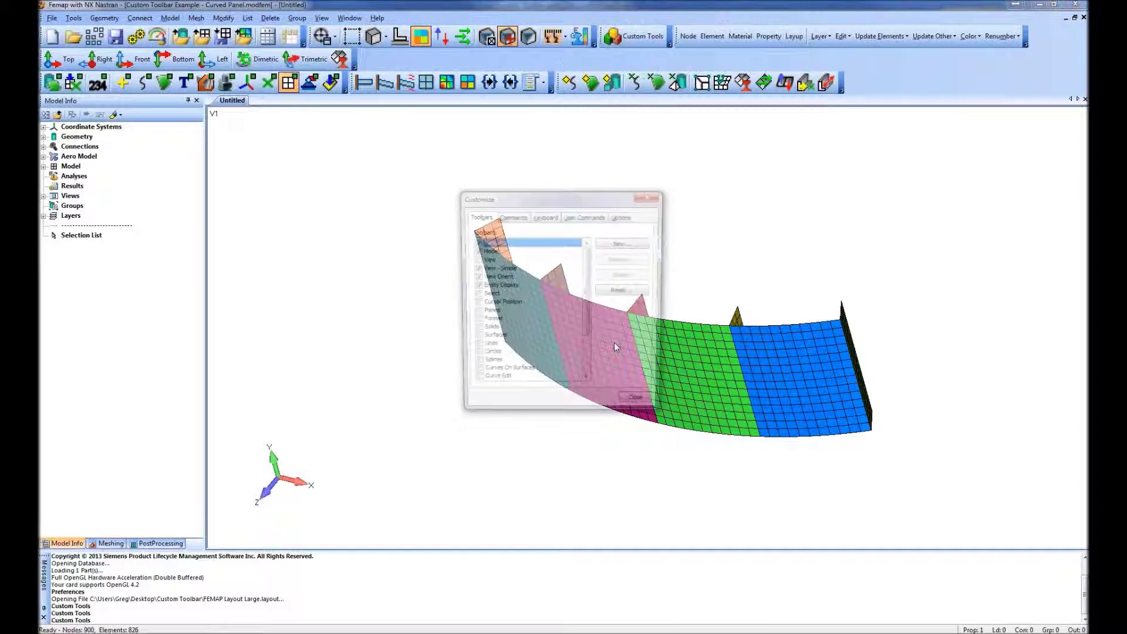
{"action": "left_click", "coordinate": [581, 216]}
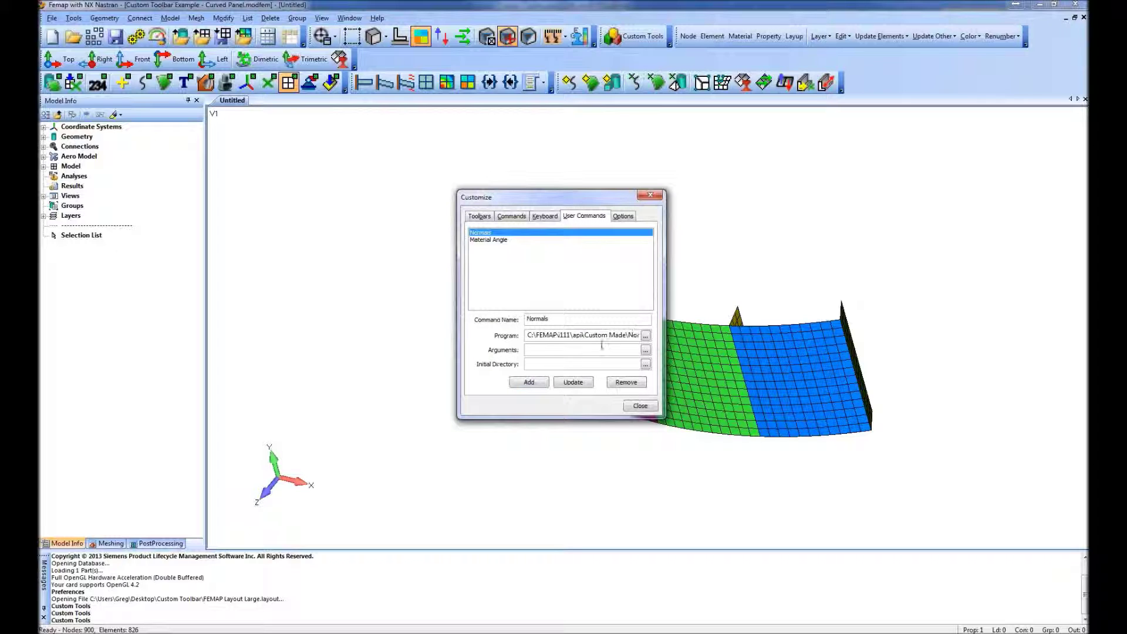
{"action": "left_click", "coordinate": [534, 388]}
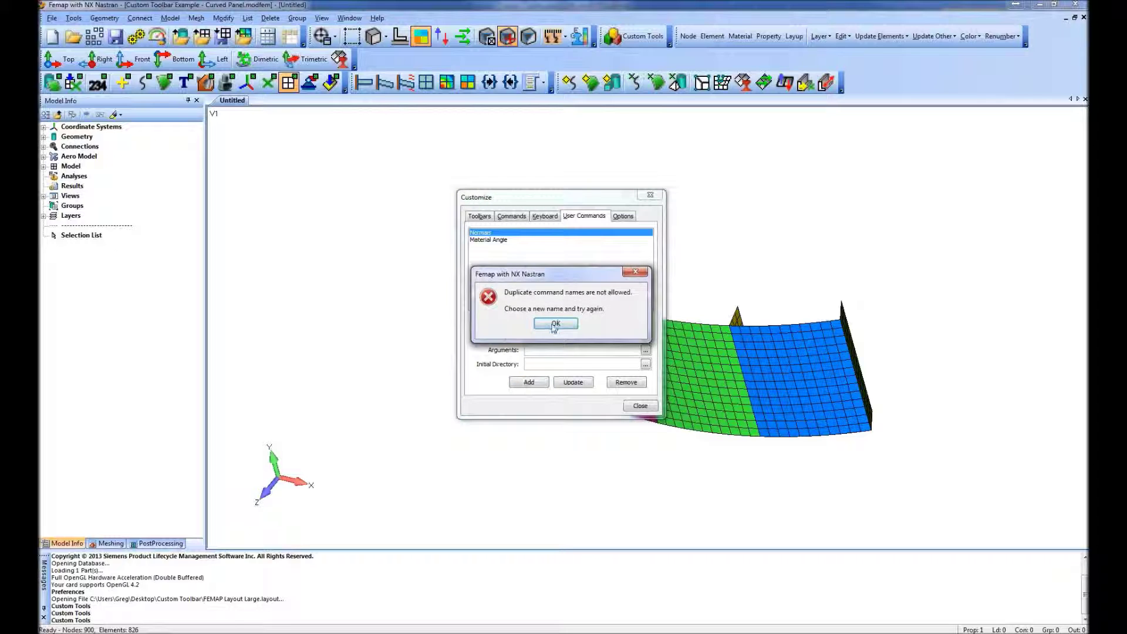
{"action": "left_click", "coordinate": [564, 322]}
{"action": "double_click", "coordinate": [585, 317]}
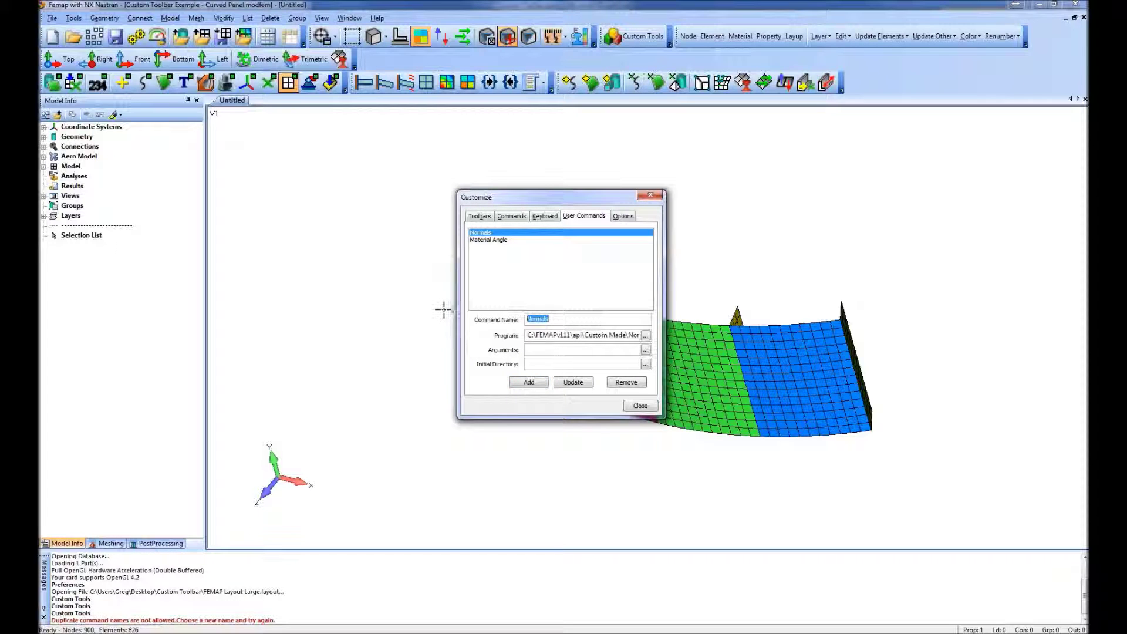
{"action": "type", "text": "Snap"}
Step: Set the Snap command's program to Snap to Closest Orthogonal View.BAS from C:\FEMAPv111\api\Views, add the command, and check the available user commands
{"action": "left_click", "coordinate": [645, 336]}
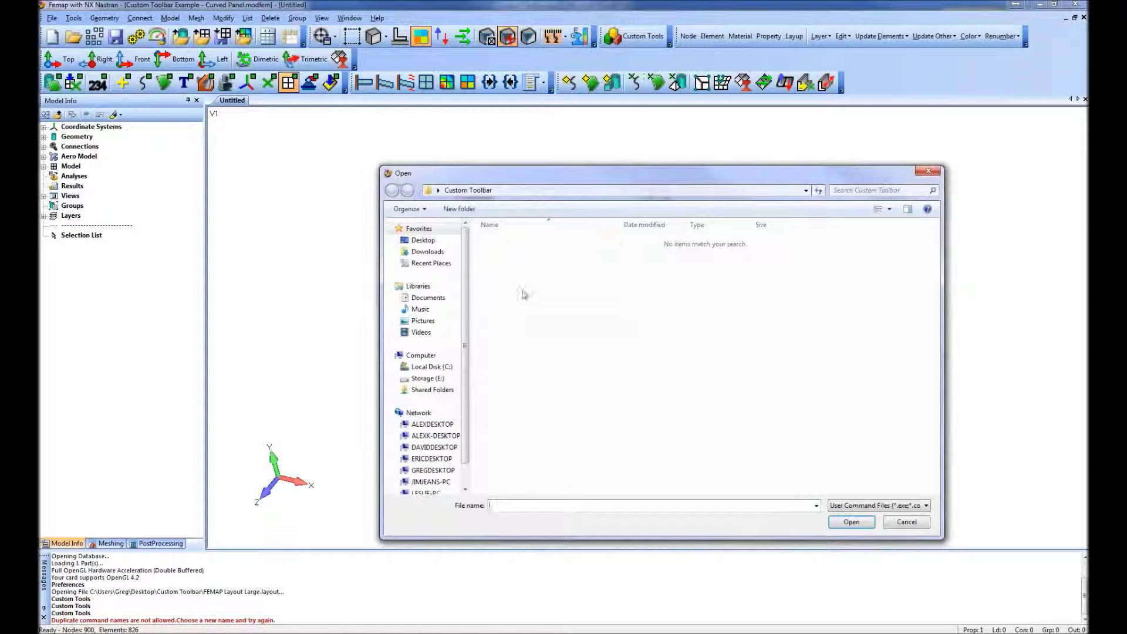
{"action": "left_click", "coordinate": [422, 366]}
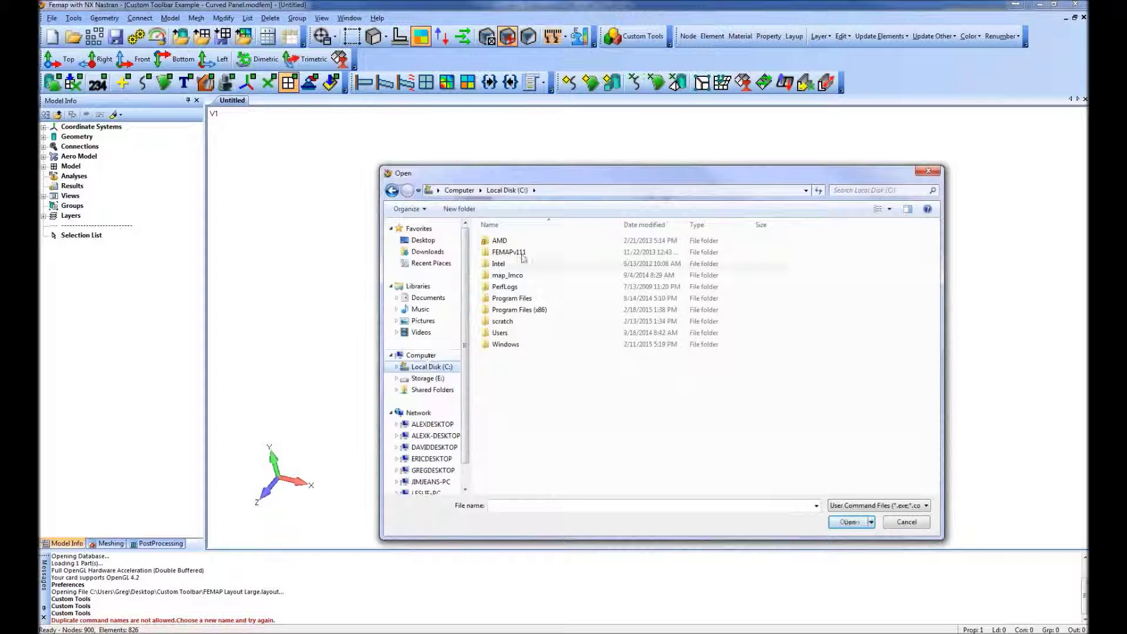
{"action": "double_click", "coordinate": [519, 251]}
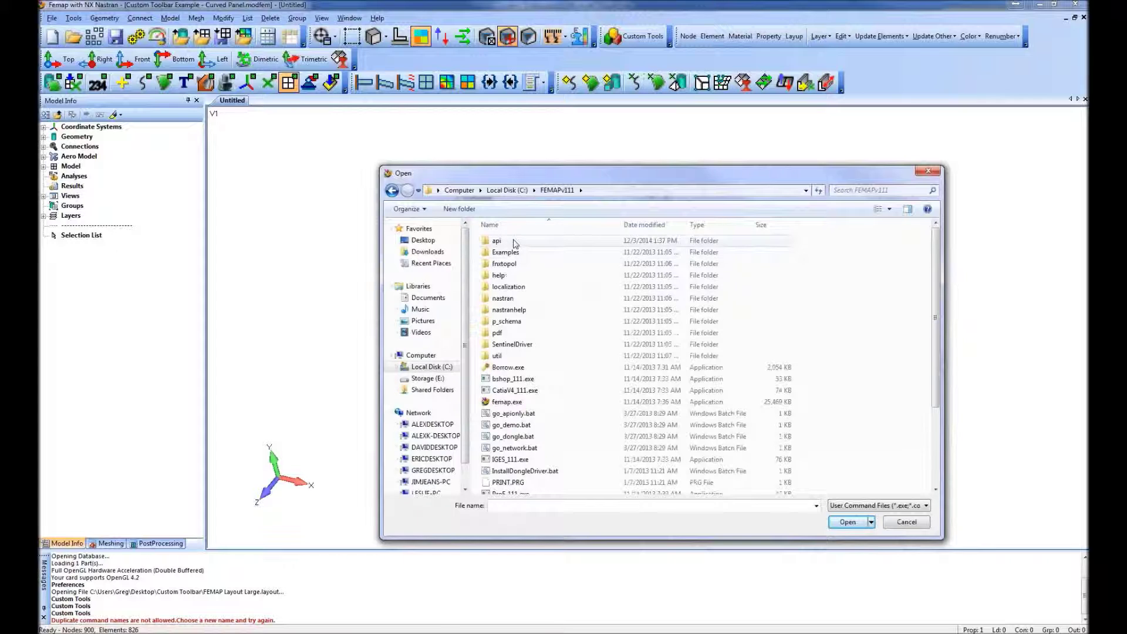
{"action": "double_click", "coordinate": [514, 242]}
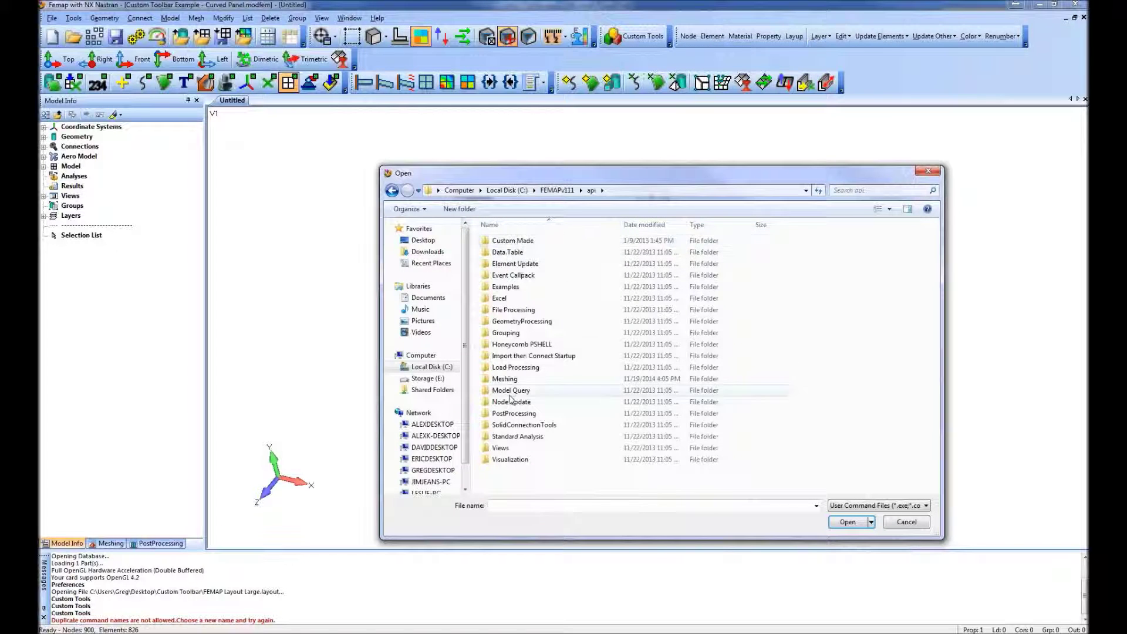
{"action": "double_click", "coordinate": [506, 449]}
{"action": "left_click", "coordinate": [516, 240]}
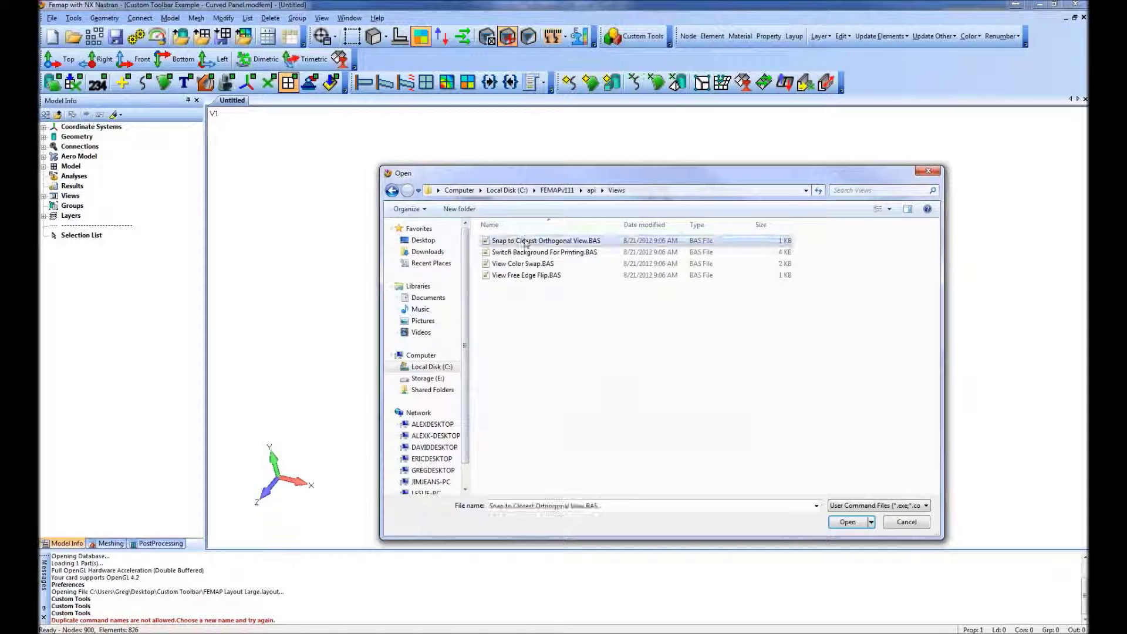
{"action": "left_click", "coordinate": [847, 522]}
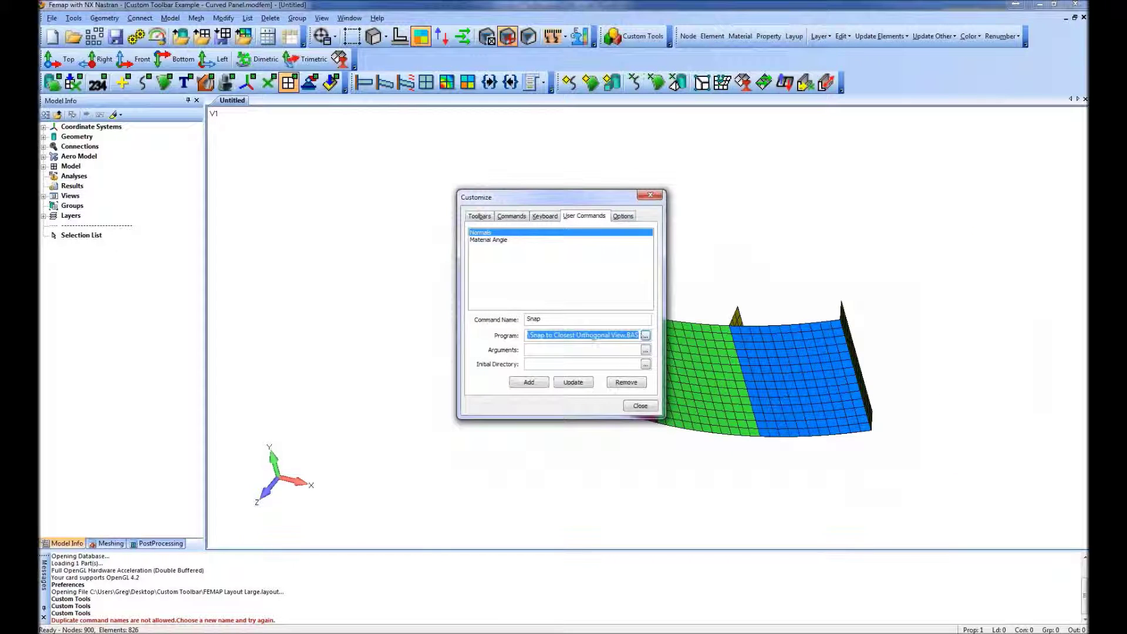
{"action": "left_click", "coordinate": [527, 385]}
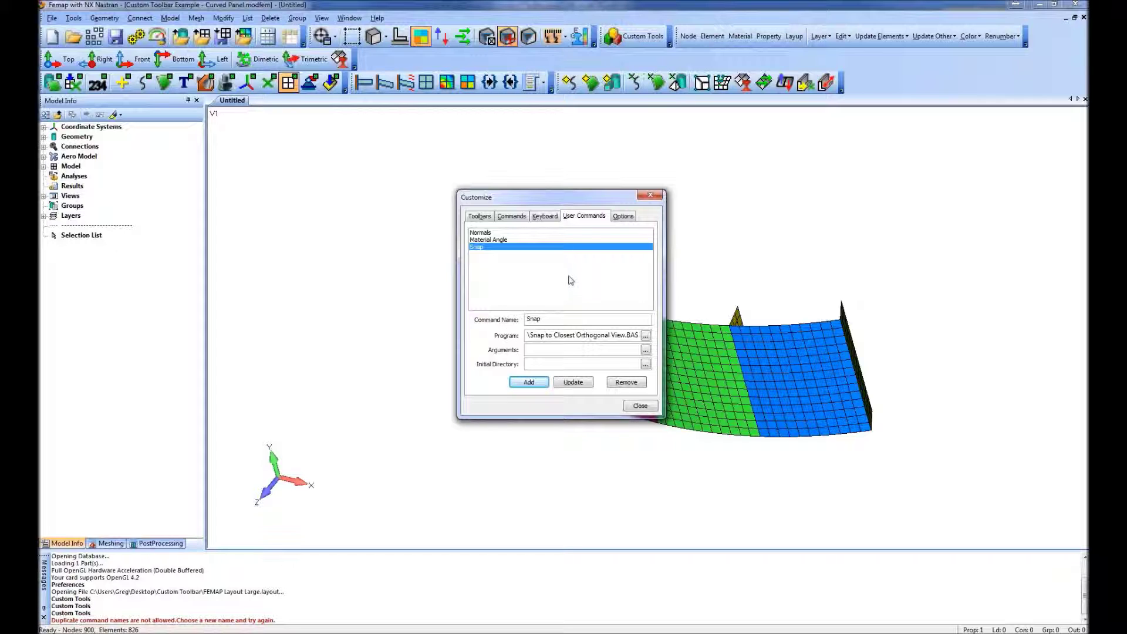
{"action": "left_click", "coordinate": [511, 216]}
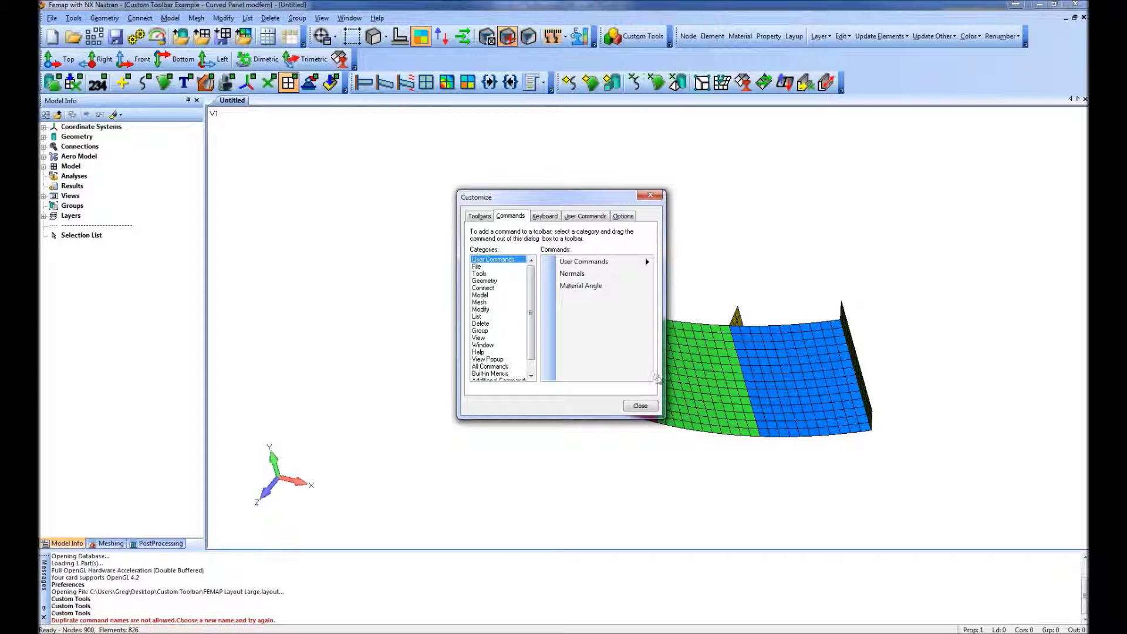
{"action": "left_click", "coordinate": [581, 217]}
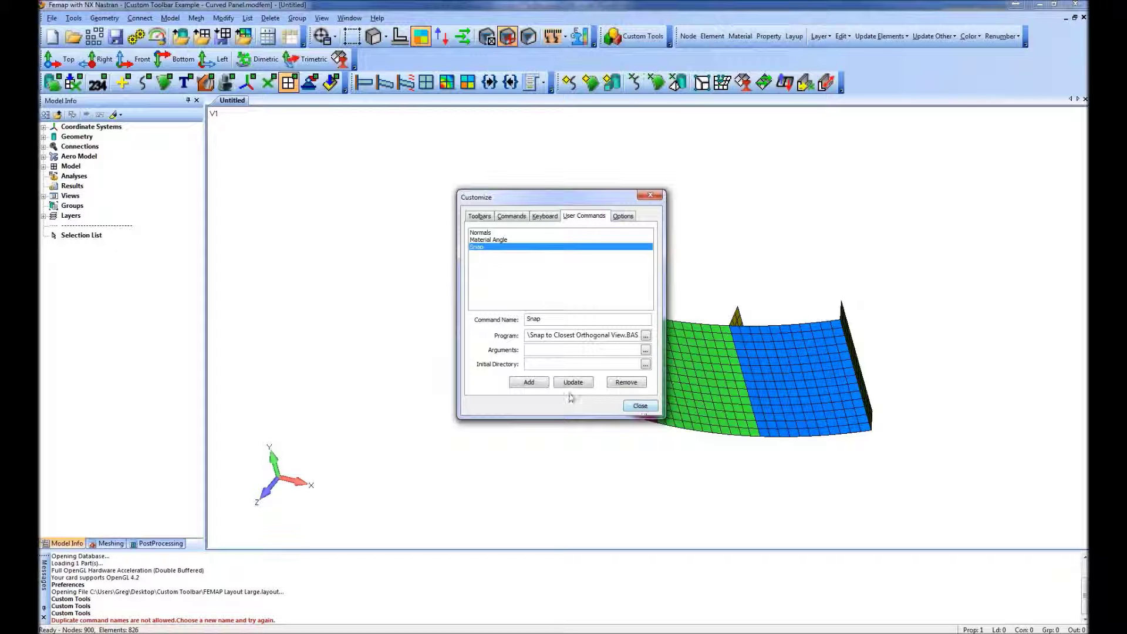
Step: Restart Femap without saving the model changes, reopen the Custom Toolbar Example - Curved Panel model, and dismiss the startup tip
{"action": "left_click", "coordinate": [526, 217]}
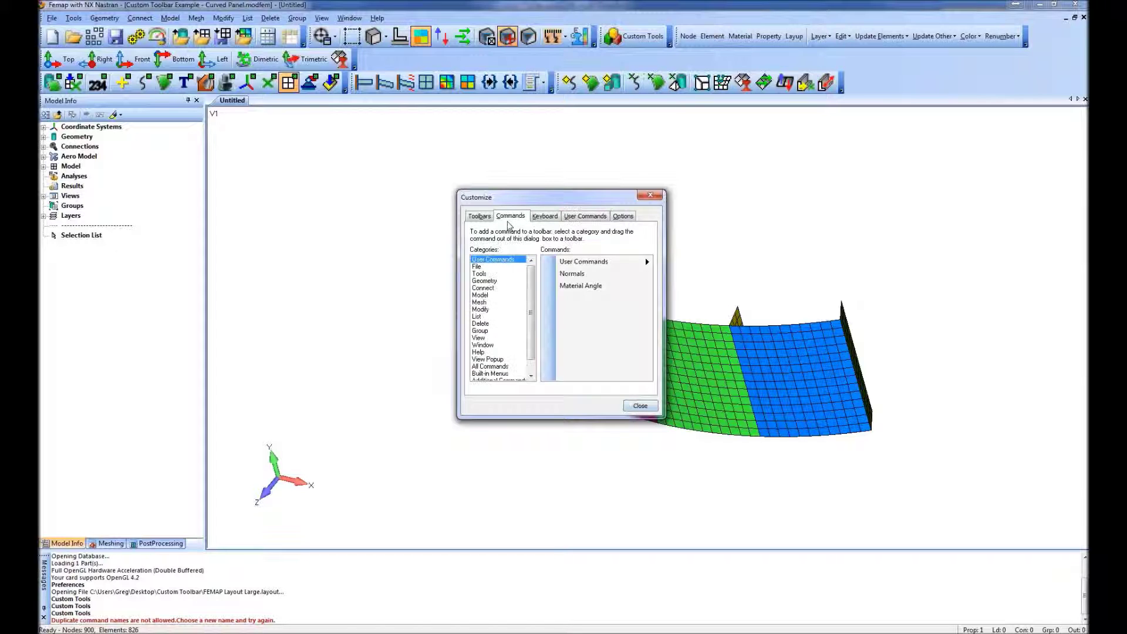
{"action": "left_click", "coordinate": [640, 405]}
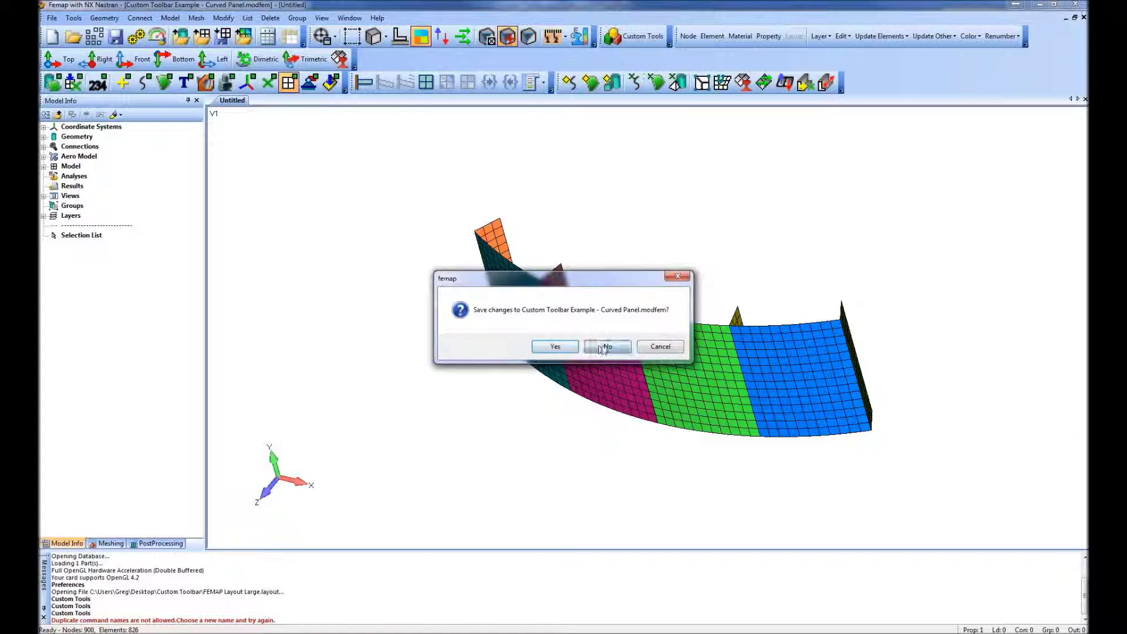
{"action": "left_click", "coordinate": [608, 346]}
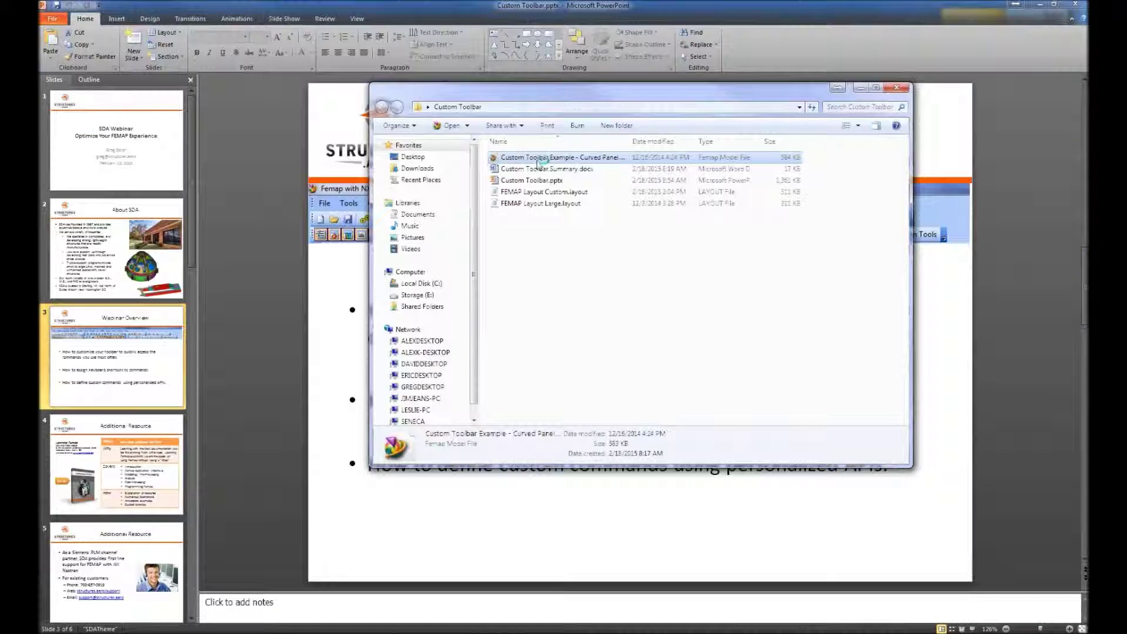
{"action": "double_click", "coordinate": [539, 157]}
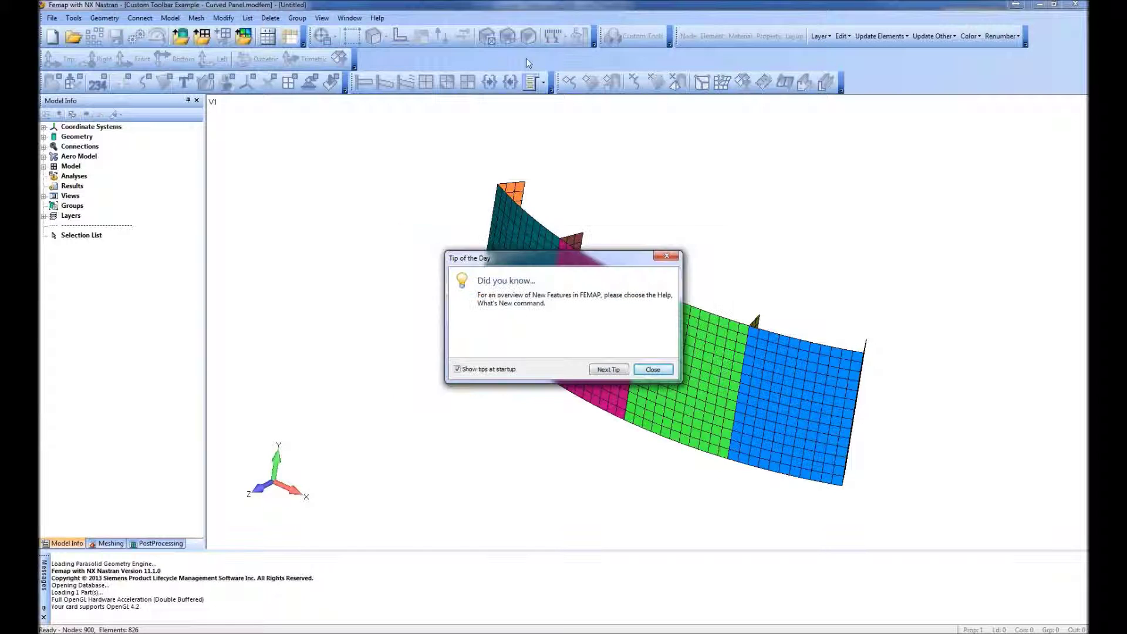
{"action": "left_click", "coordinate": [654, 370]}
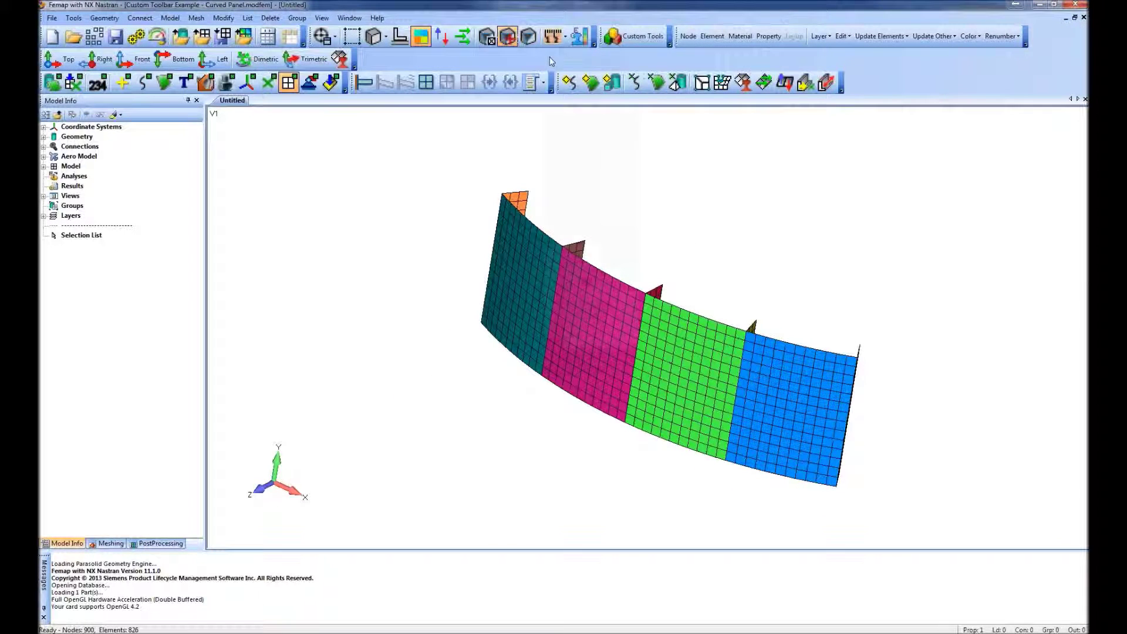
Step: Open the toolbar customization and add the Snap user command to the end of the view orientation toolbar
{"action": "right_click", "coordinate": [547, 93]}
{"action": "left_click", "coordinate": [578, 484]}
{"action": "left_click", "coordinate": [510, 216]}
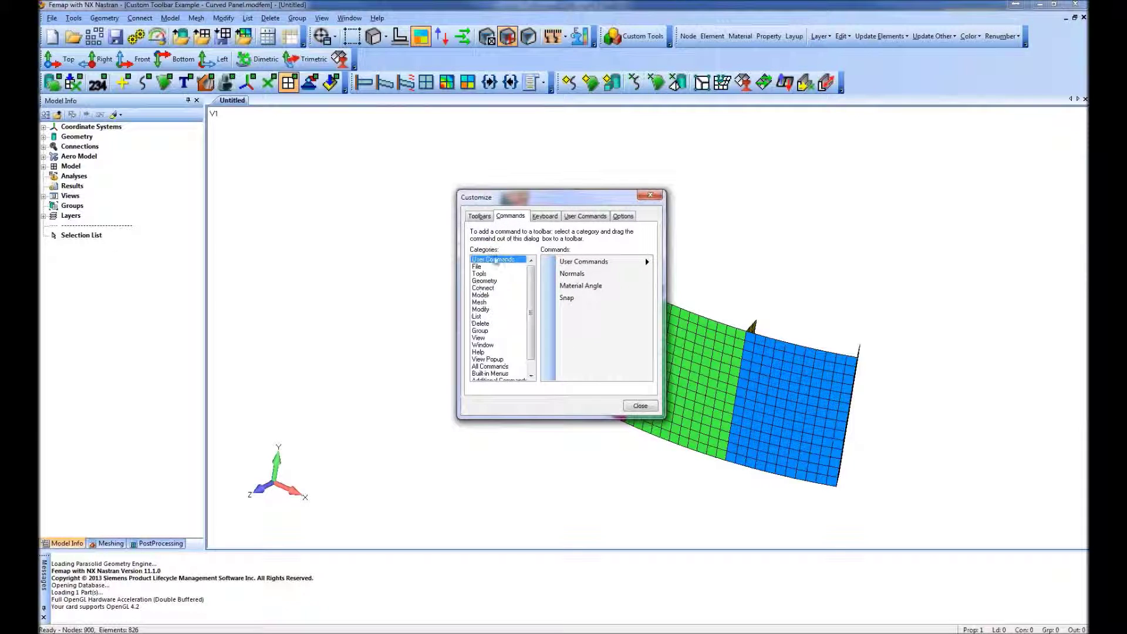
{"action": "left_click", "coordinate": [574, 299]}
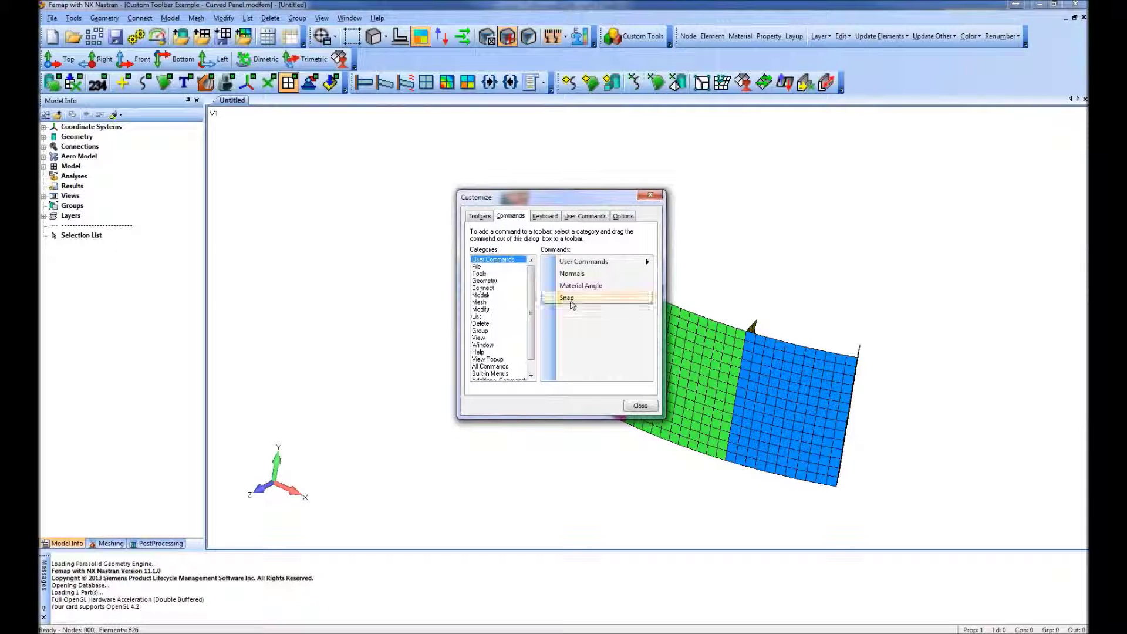
{"action": "left_click_drag", "start_coordinate": [577, 300], "coordinate": [355, 66]}
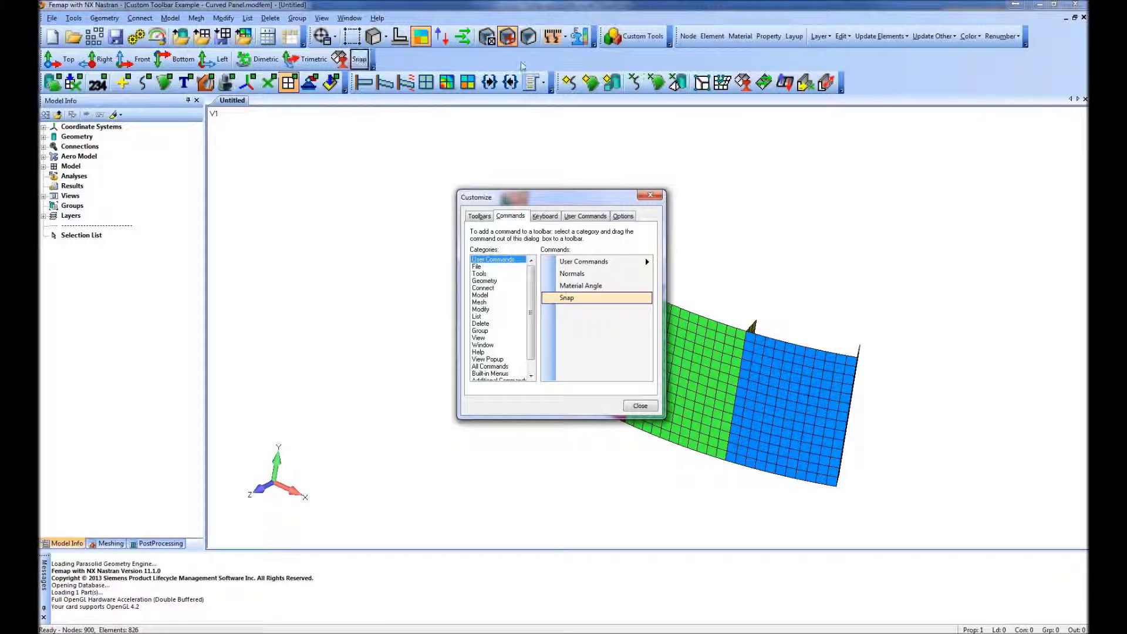
Step: Give the Snap command a round black image, close the customization dialog, and run Snap on the panel
{"action": "right_click", "coordinate": [356, 66]}
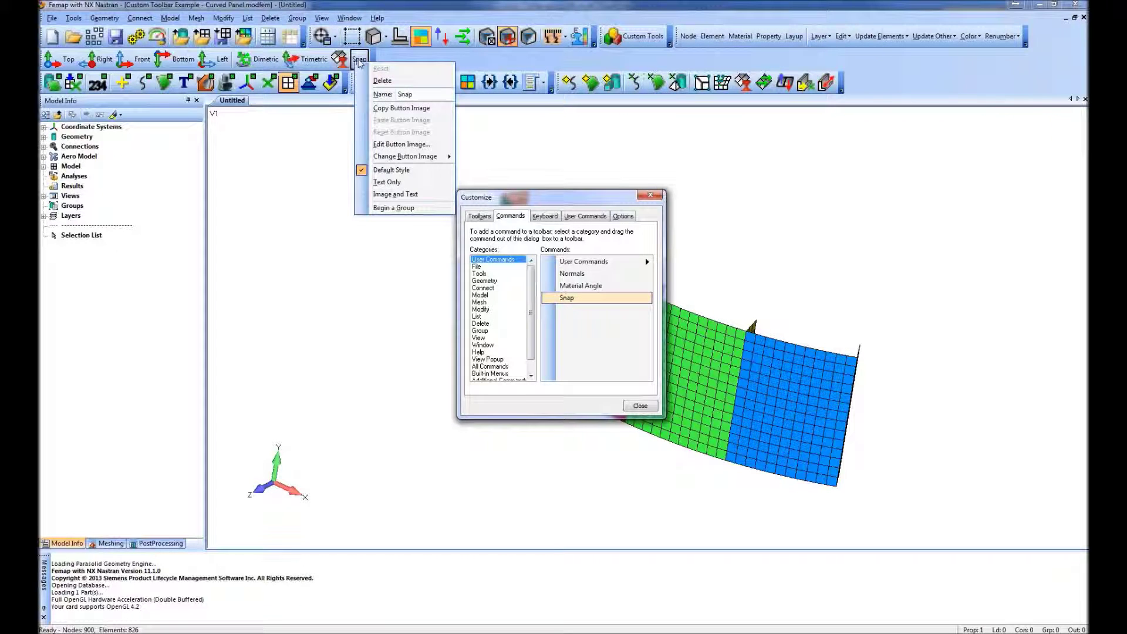
{"action": "mouse_move", "coordinate": [419, 162]}
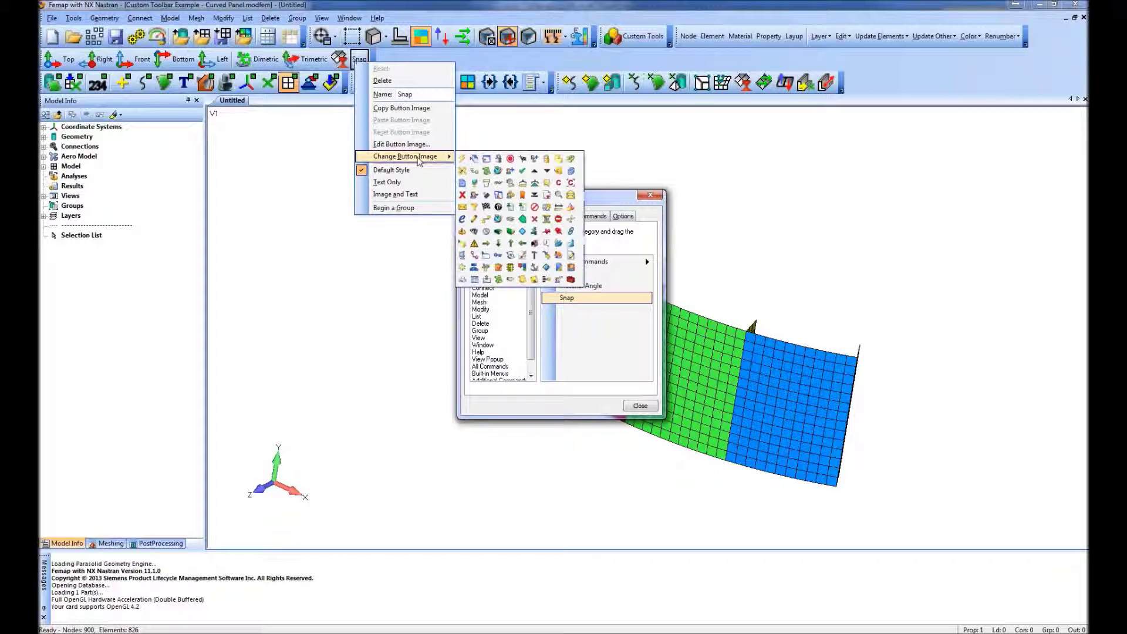
{"action": "left_click", "coordinate": [498, 207]}
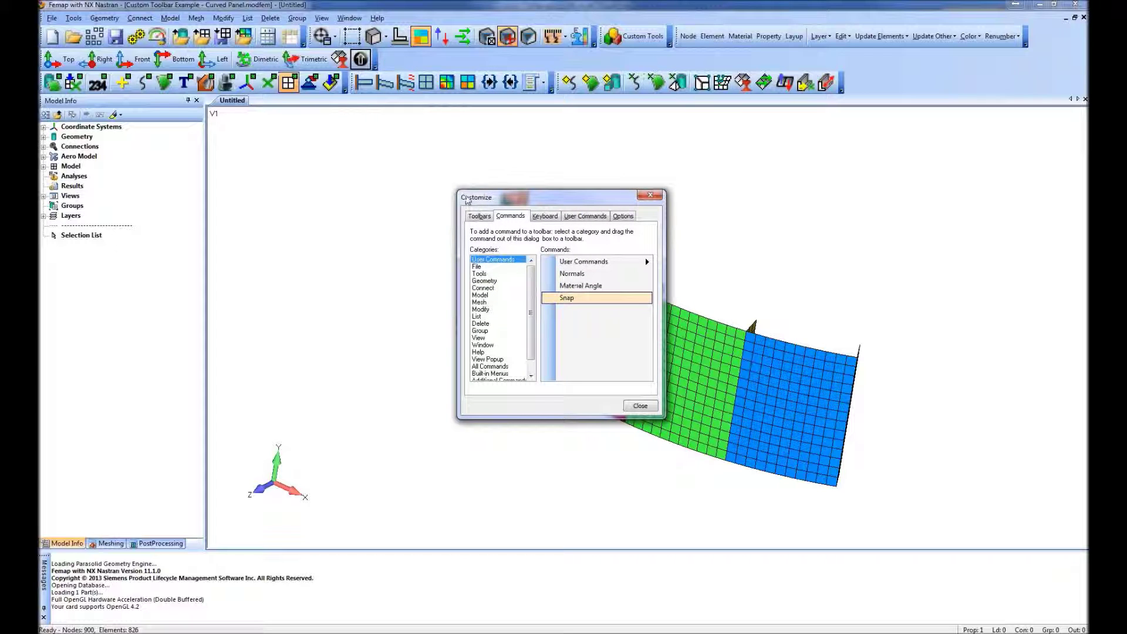
{"action": "left_click", "coordinate": [640, 406]}
{"action": "left_click", "coordinate": [362, 61]}
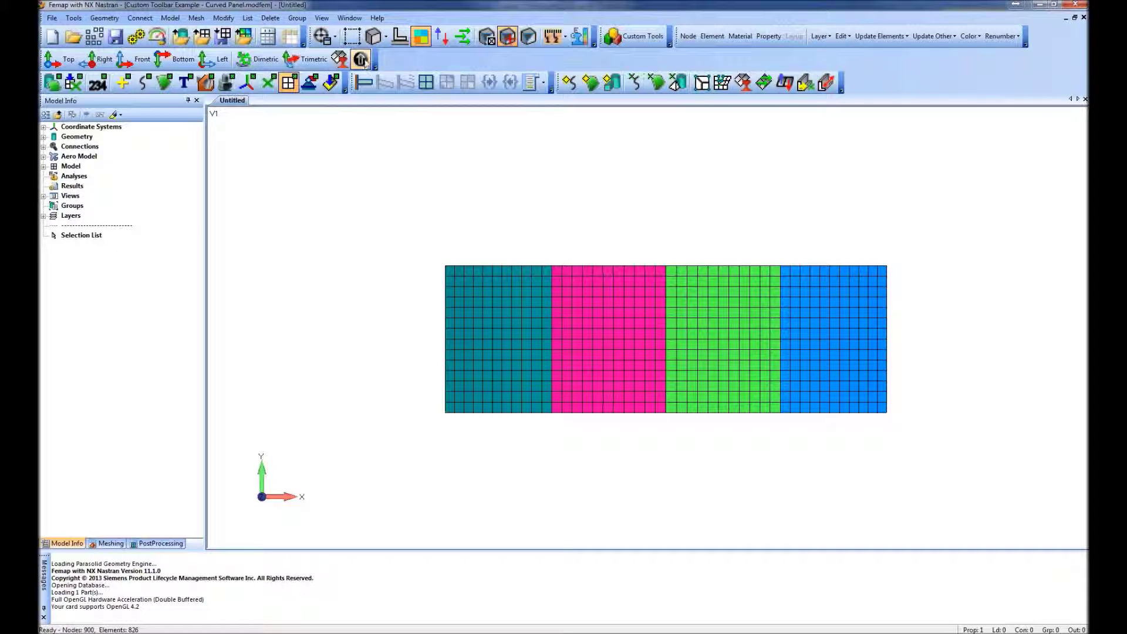
Step: Assign S as the keyboard shortcut for the Snap user command and rotate the panel to try it
{"action": "right_click", "coordinate": [405, 63]}
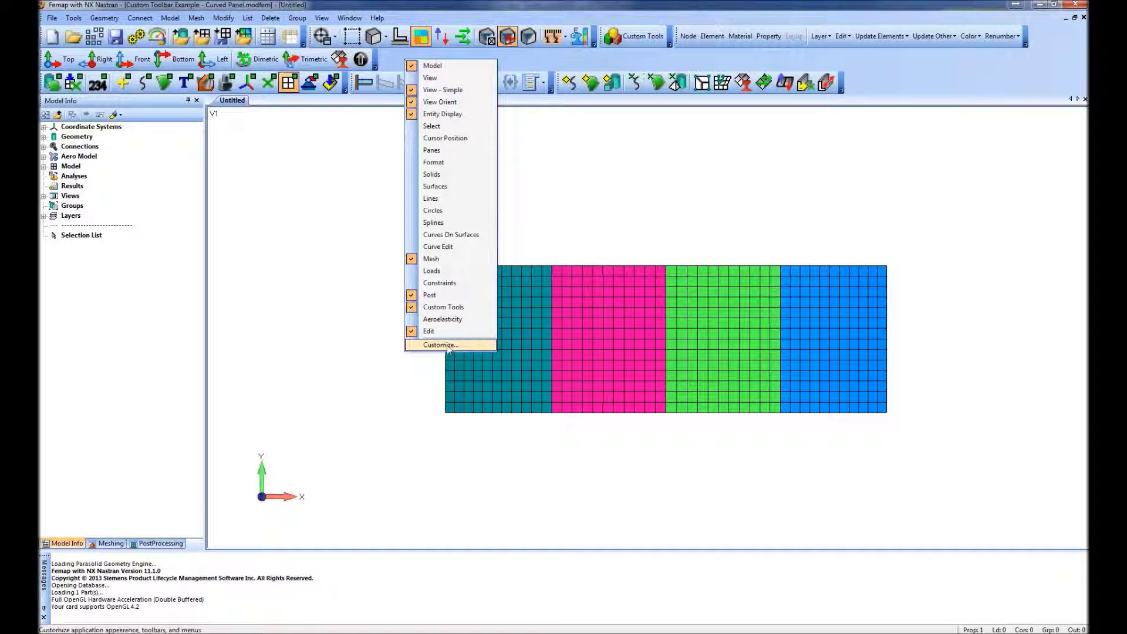
{"action": "left_click", "coordinate": [448, 345]}
{"action": "left_click", "coordinate": [544, 216]}
{"action": "left_click", "coordinate": [482, 277]}
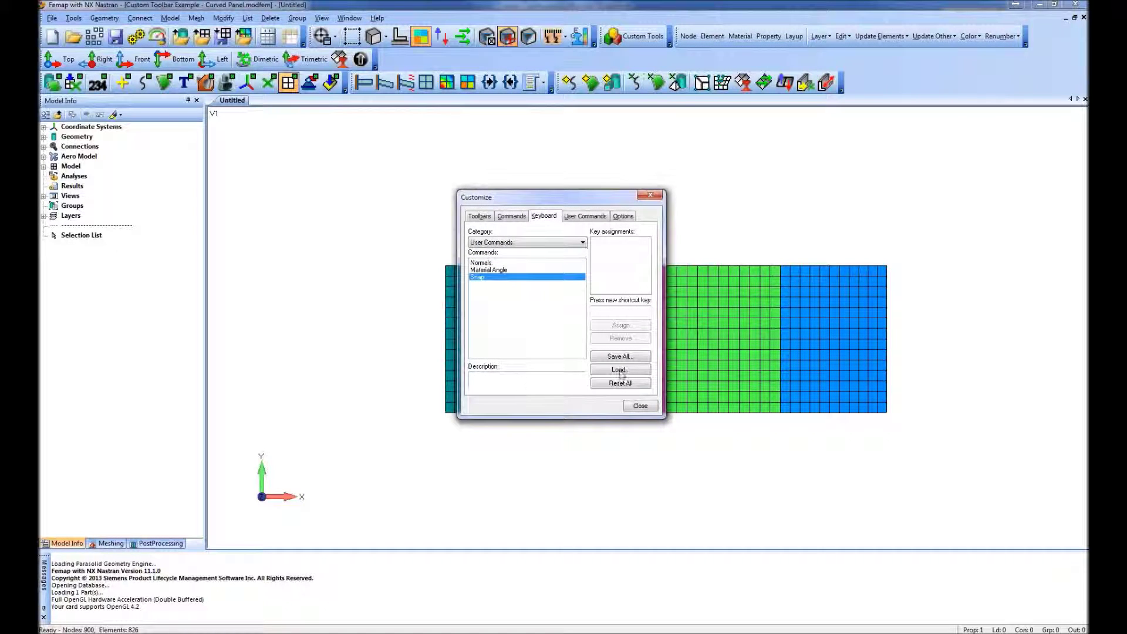
{"action": "left_click", "coordinate": [615, 311]}
{"action": "key", "text": "s"}
{"action": "left_click", "coordinate": [625, 326]}
{"action": "left_click", "coordinate": [640, 405]}
{"action": "mouse_move", "coordinate": [720, 204]}
{"action": "middle_mouse_down"}
{"action": "mouse_move", "coordinate": [721, 432]}
{"action": "mouse_move", "coordinate": [700, 452]}
{"action": "mouse_move", "coordinate": [708, 434]}
{"action": "middle_mouse_up"}
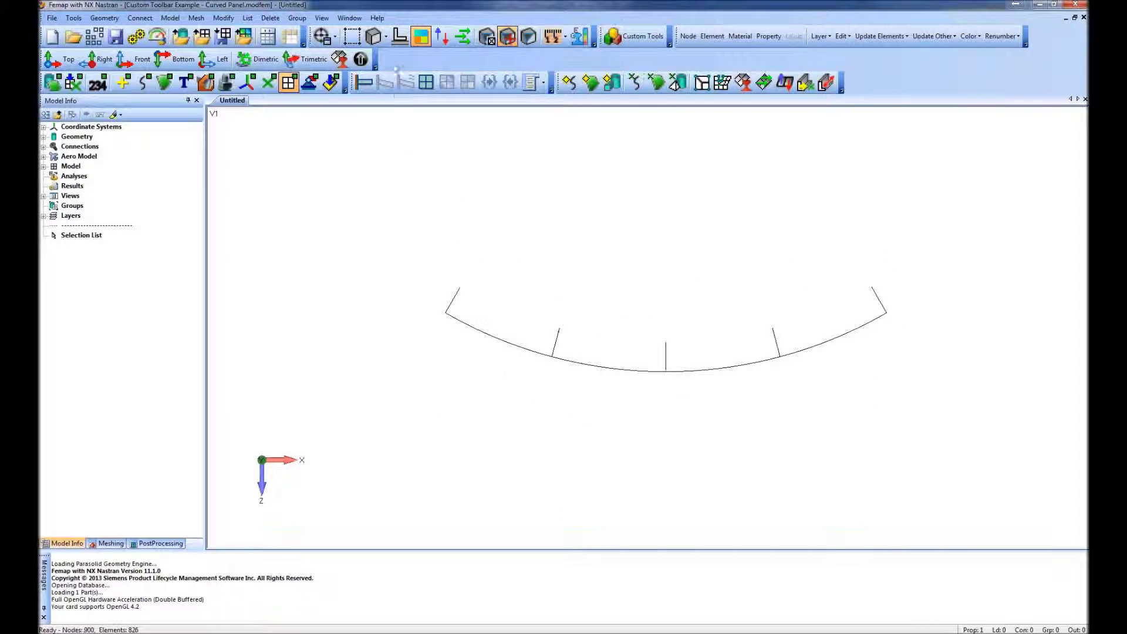
Step: Check the scripts listed in the Views category of the custom tools
{"action": "left_click", "coordinate": [642, 36]}
{"action": "mouse_move", "coordinate": [656, 262]}
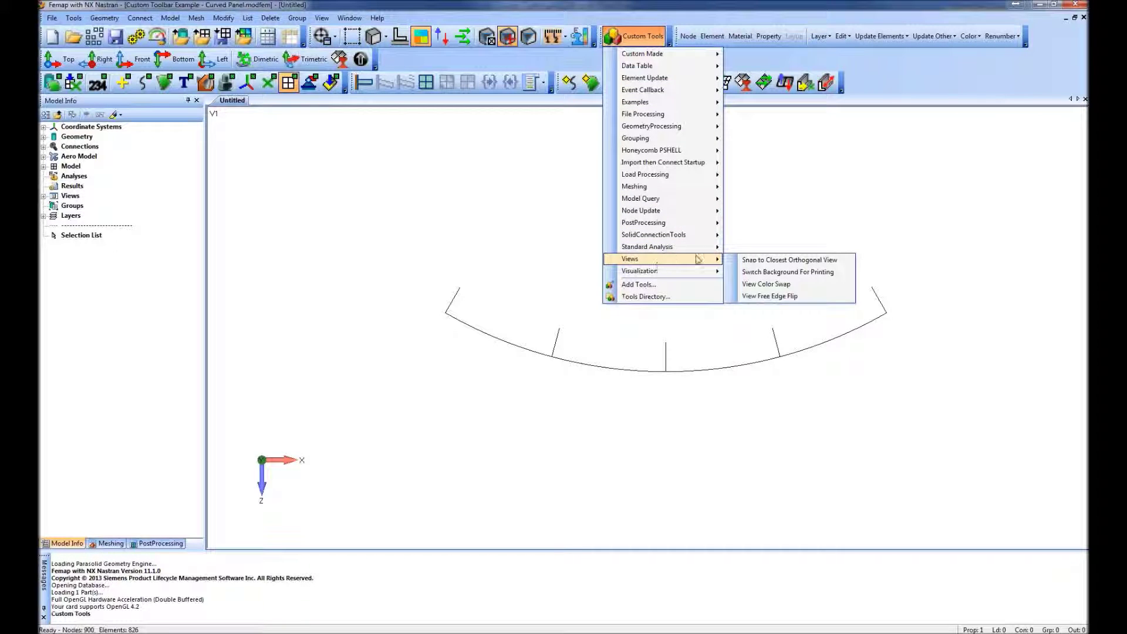
{"action": "left_click", "coordinate": [871, 78]}
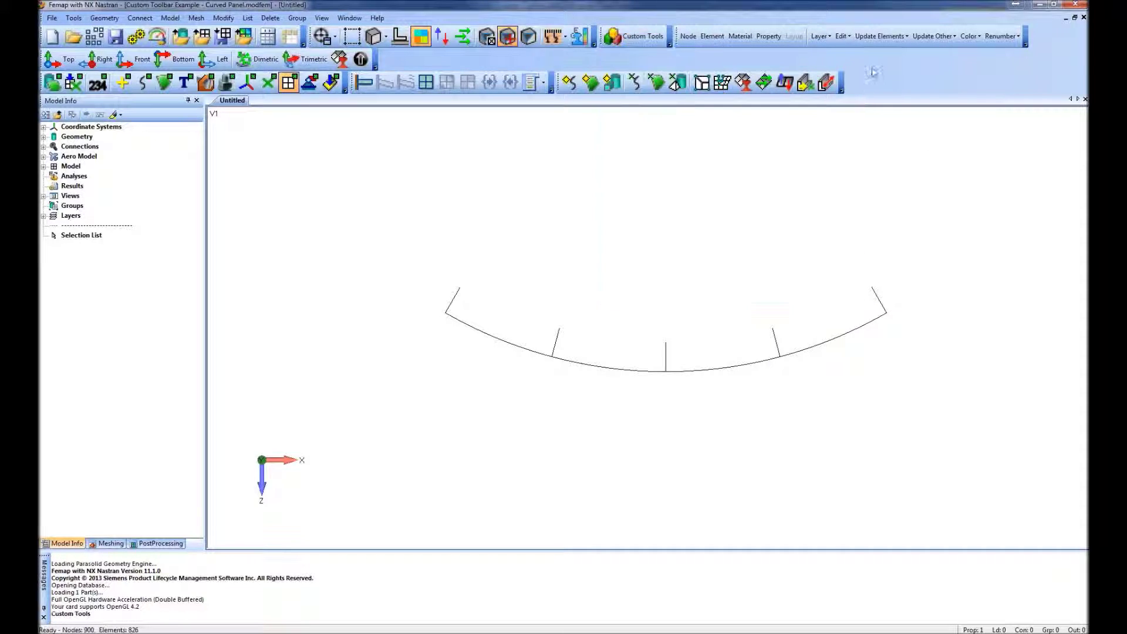
Step: Switch large toolbar icons off and back on in the customization options, and close the dialog
{"action": "right_click", "coordinate": [629, 59]}
{"action": "left_click", "coordinate": [664, 342]}
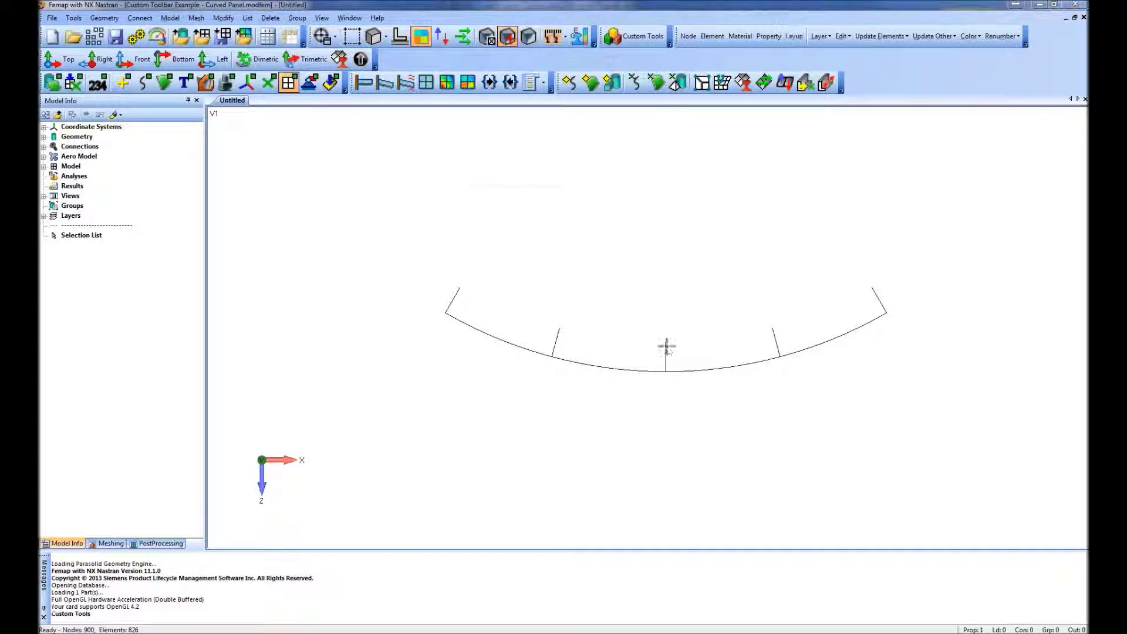
{"action": "left_click", "coordinate": [622, 217]}
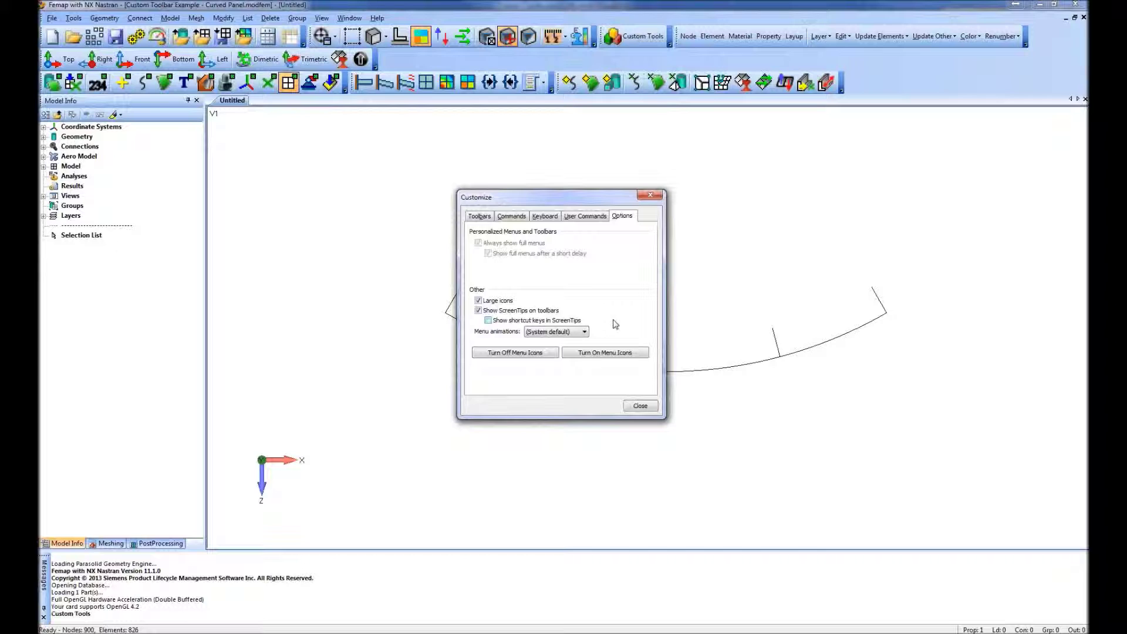
{"action": "left_click", "coordinate": [478, 300]}
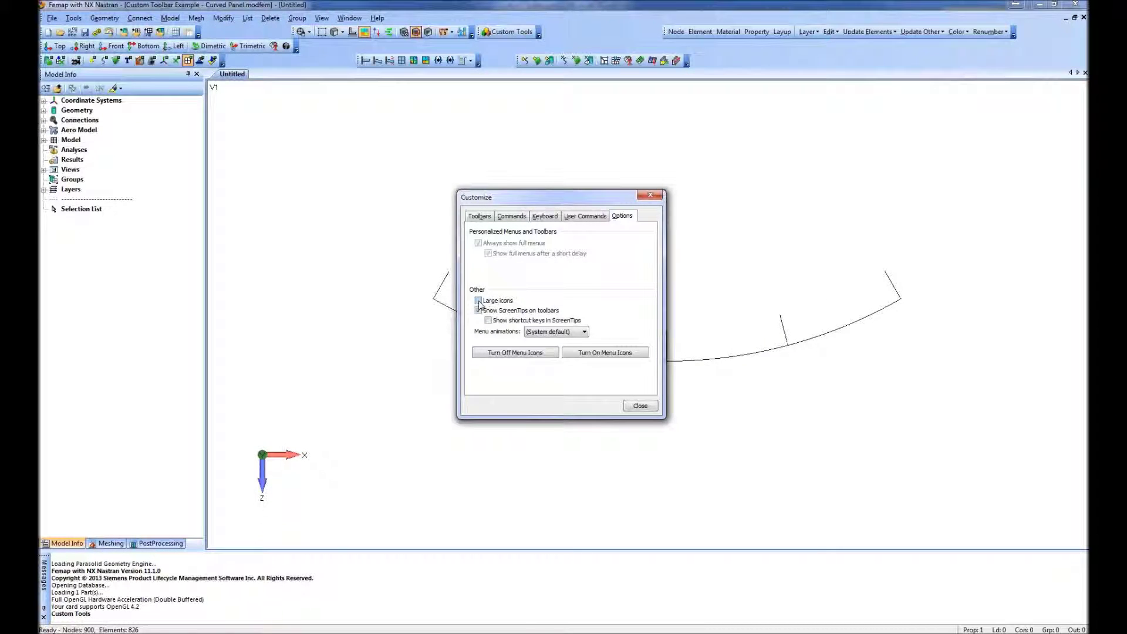
{"action": "left_click", "coordinate": [640, 406]}
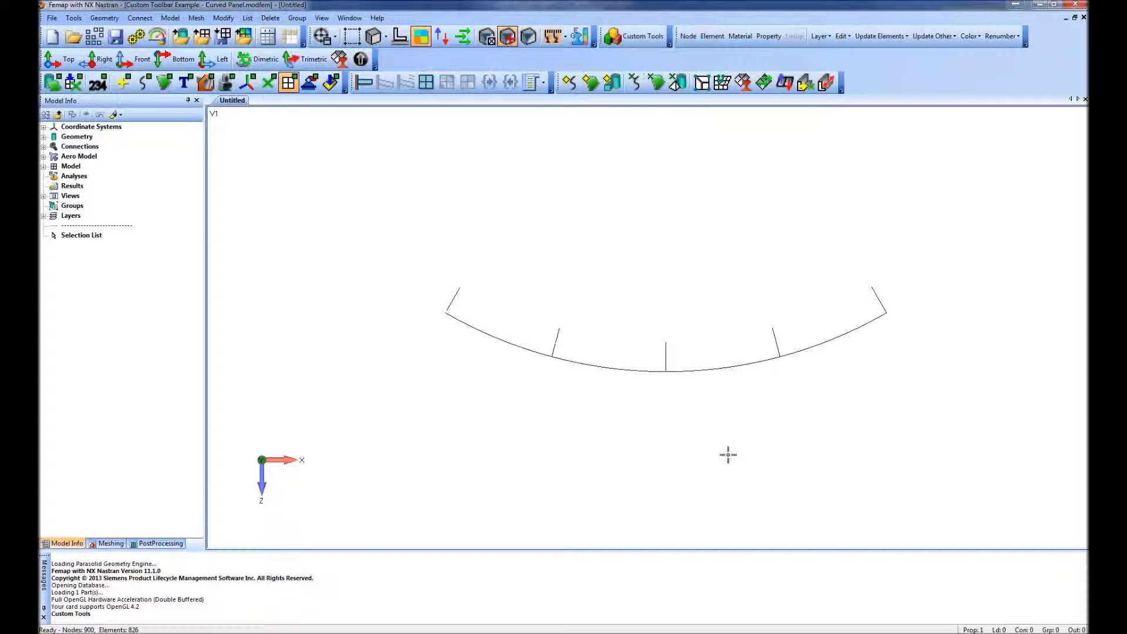
Step: Rotate the panel to show its stiffeners and review the program paths of the Material Angle and Normals user commands
{"action": "middle_click_drag", "start_coordinate": [875, 506], "coordinate": [403, 359]}
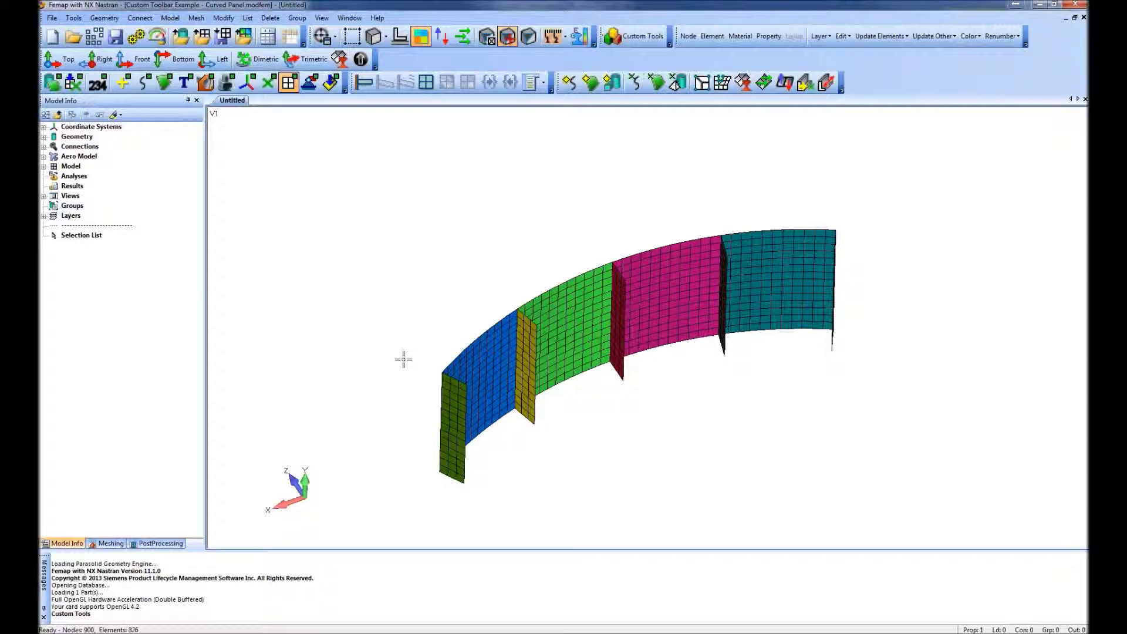
{"action": "right_click", "coordinate": [455, 56]}
{"action": "left_click", "coordinate": [503, 340]}
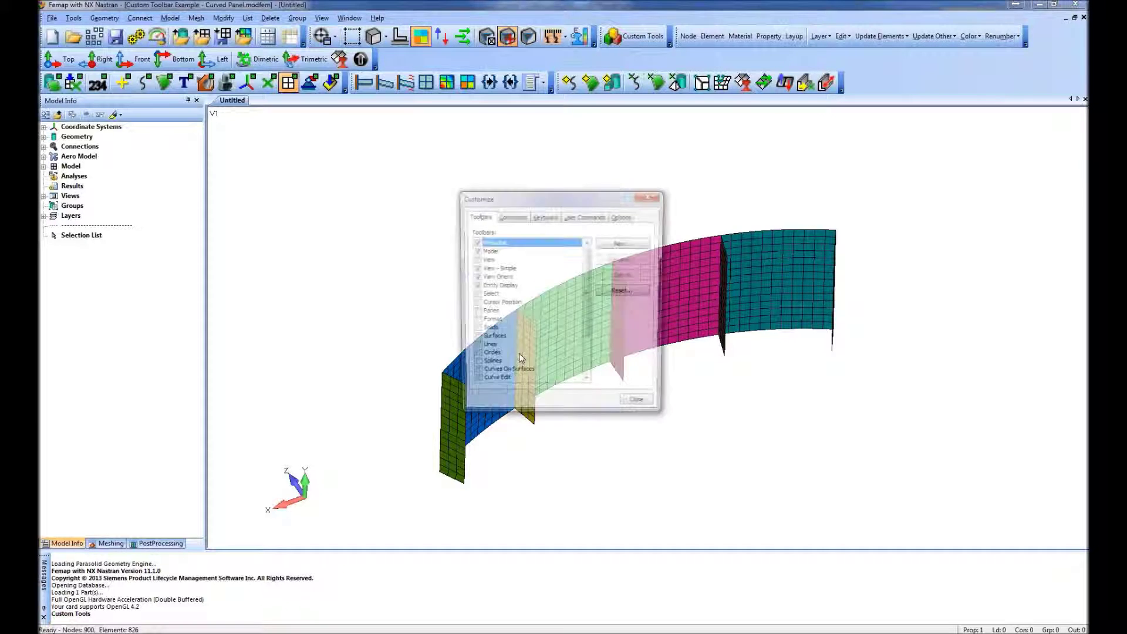
{"action": "left_click", "coordinate": [590, 218]}
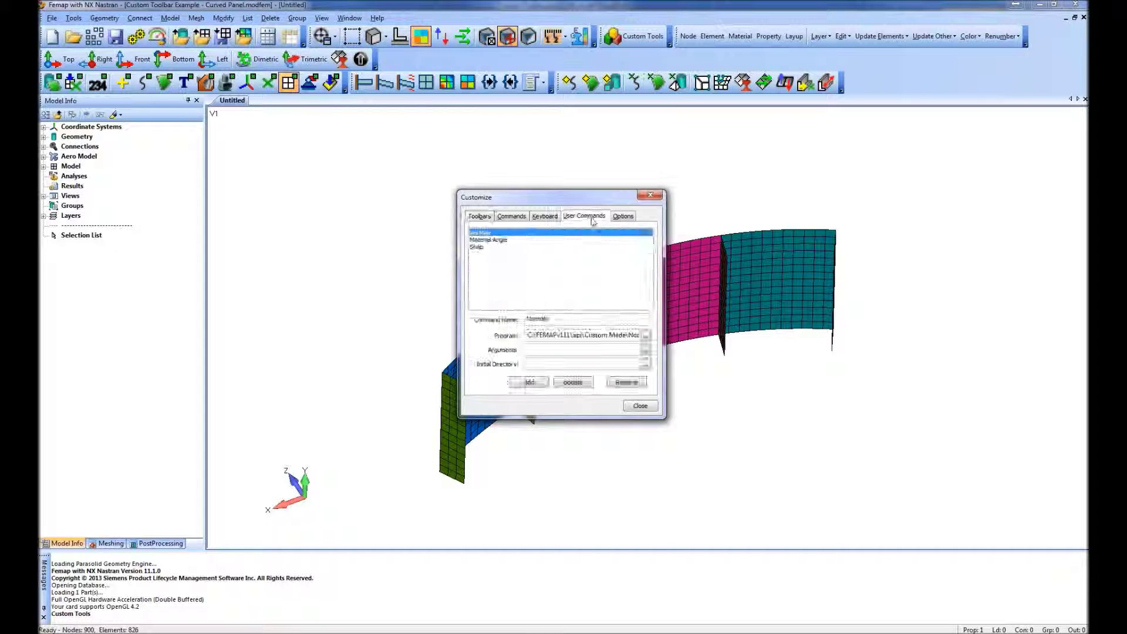
{"action": "left_click", "coordinate": [496, 240]}
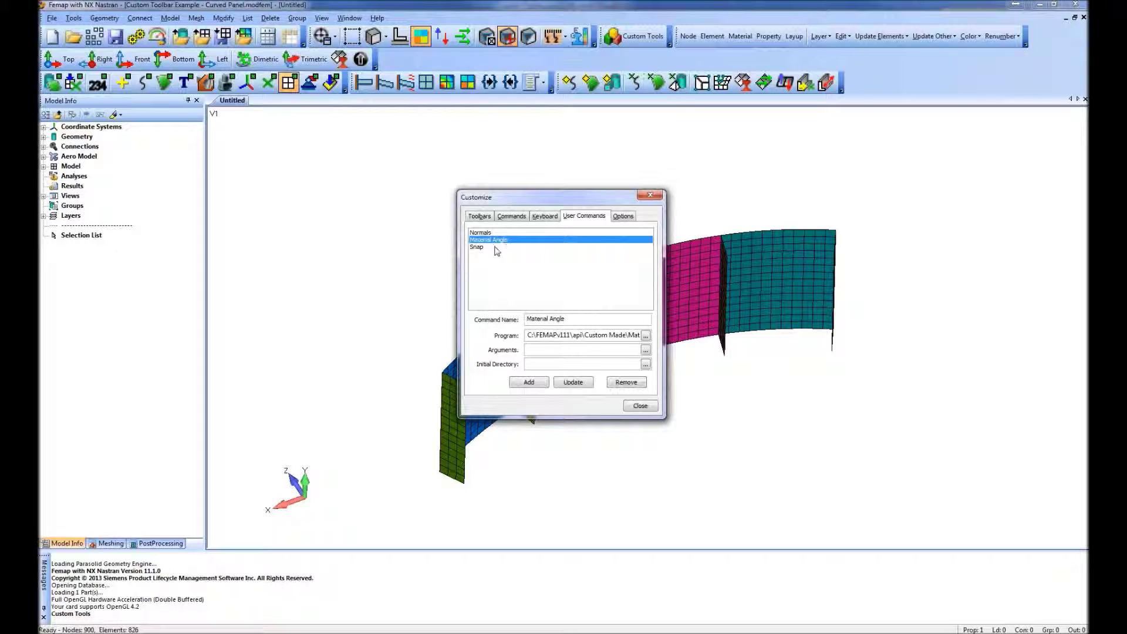
{"action": "left_click", "coordinate": [493, 233]}
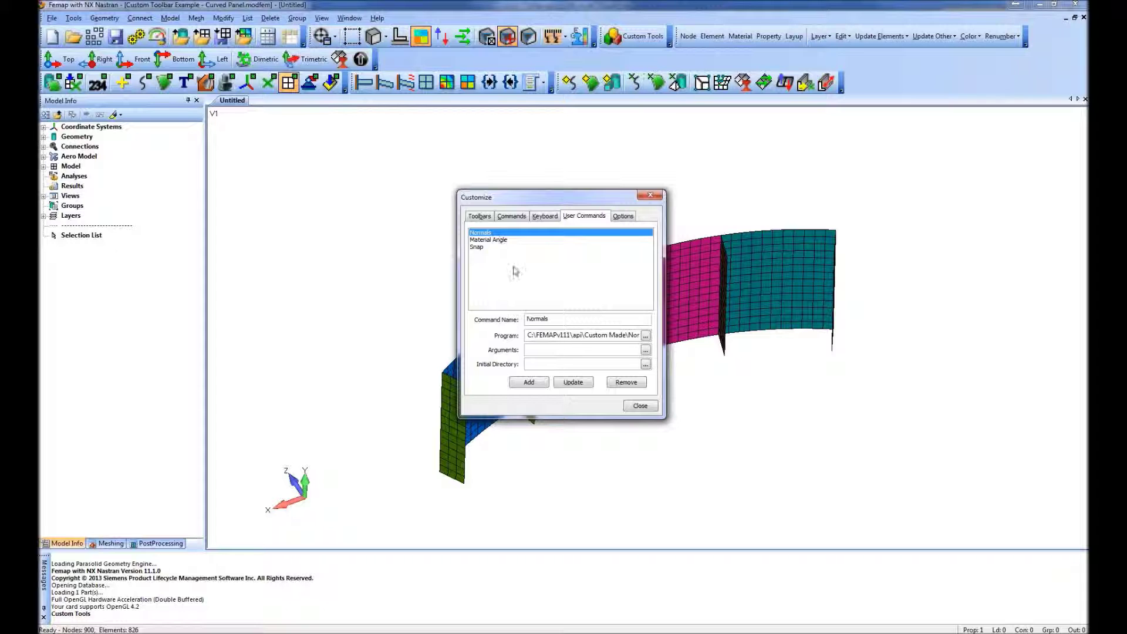
{"action": "left_click", "coordinate": [641, 405]}
Step: Run the MaterialAngle custom tool twice to show and hide the material directions, examining them close up on the panel elements
{"action": "left_click", "coordinate": [623, 43]}
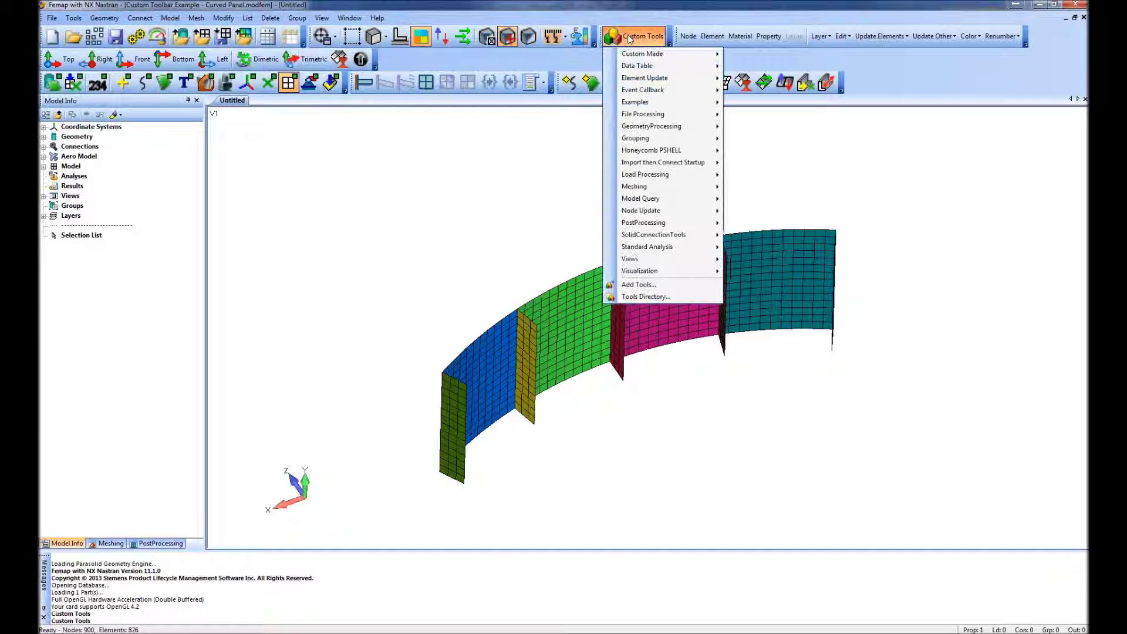
{"action": "mouse_move", "coordinate": [642, 55]}
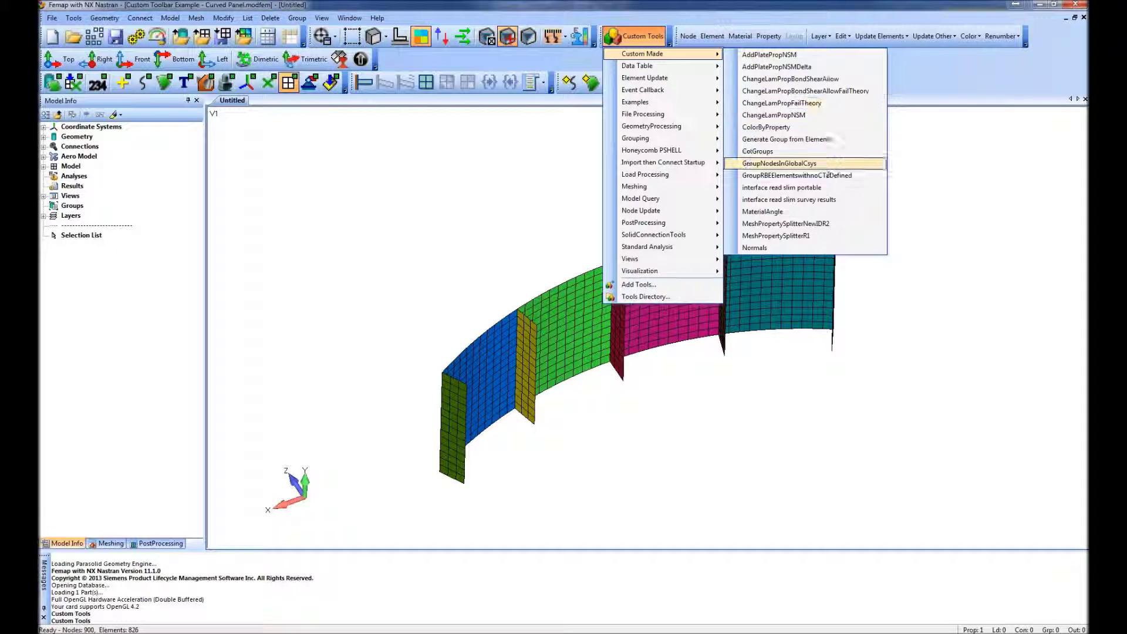
{"action": "left_click", "coordinate": [772, 213]}
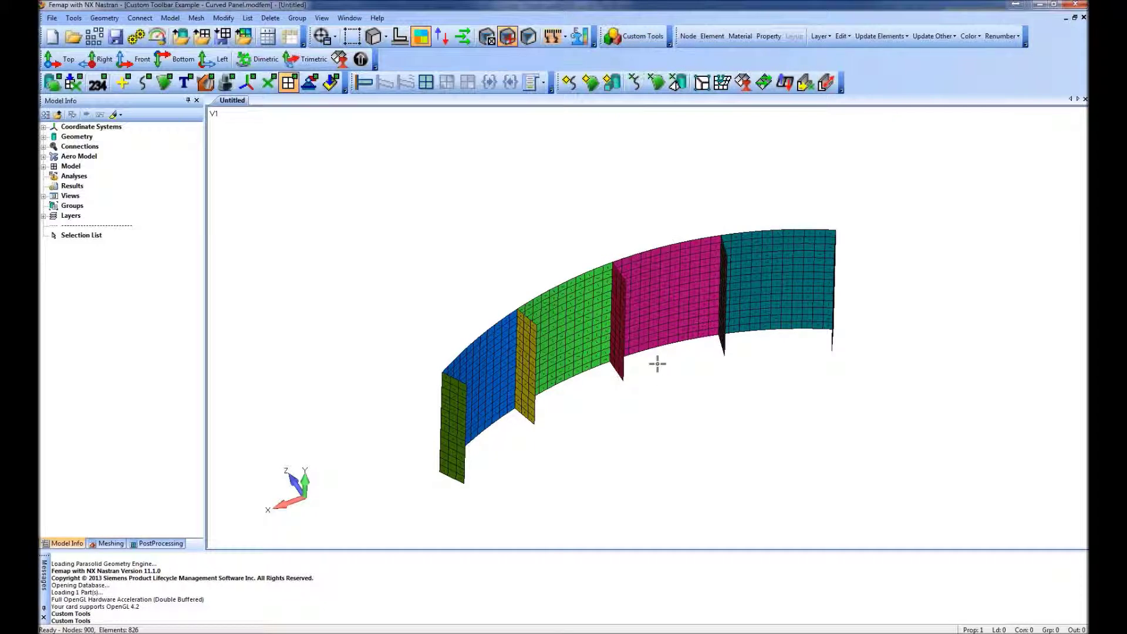
{"action": "scroll", "coordinate": [686, 319], "scroll_direction": "up", "scroll_amount": 3}
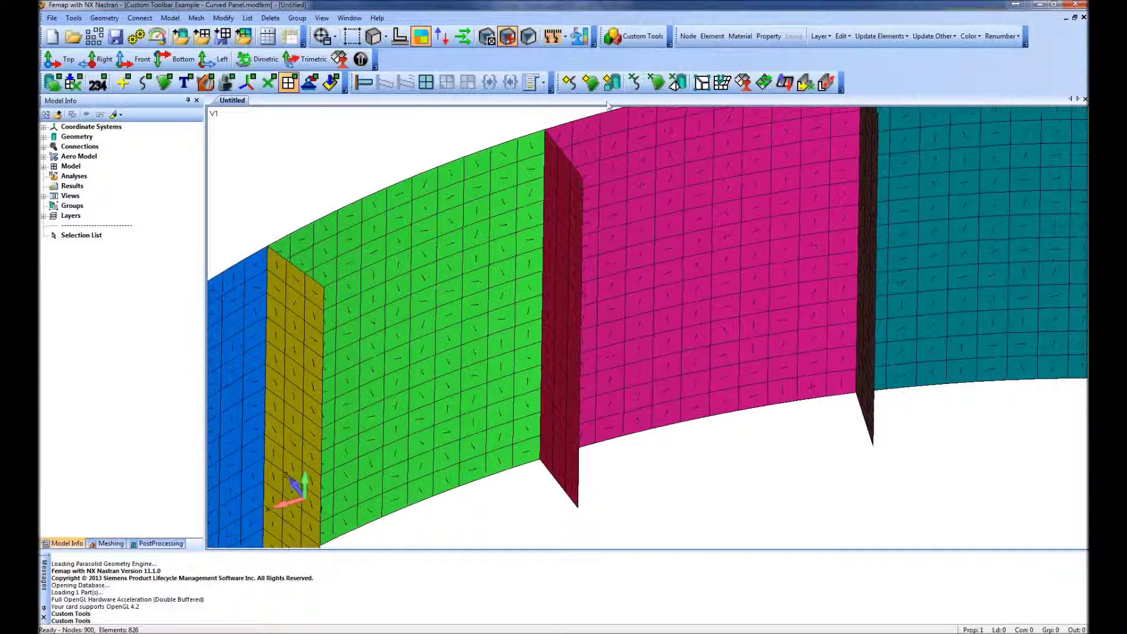
{"action": "left_click", "coordinate": [633, 37]}
{"action": "mouse_move", "coordinate": [632, 54]}
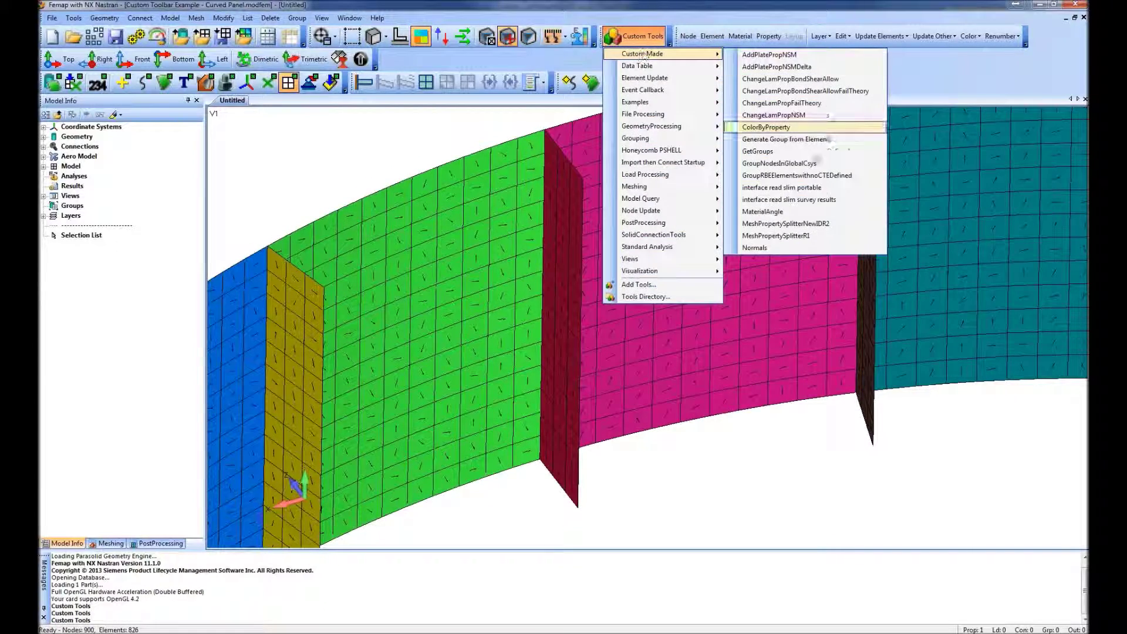
{"action": "left_click", "coordinate": [798, 217]}
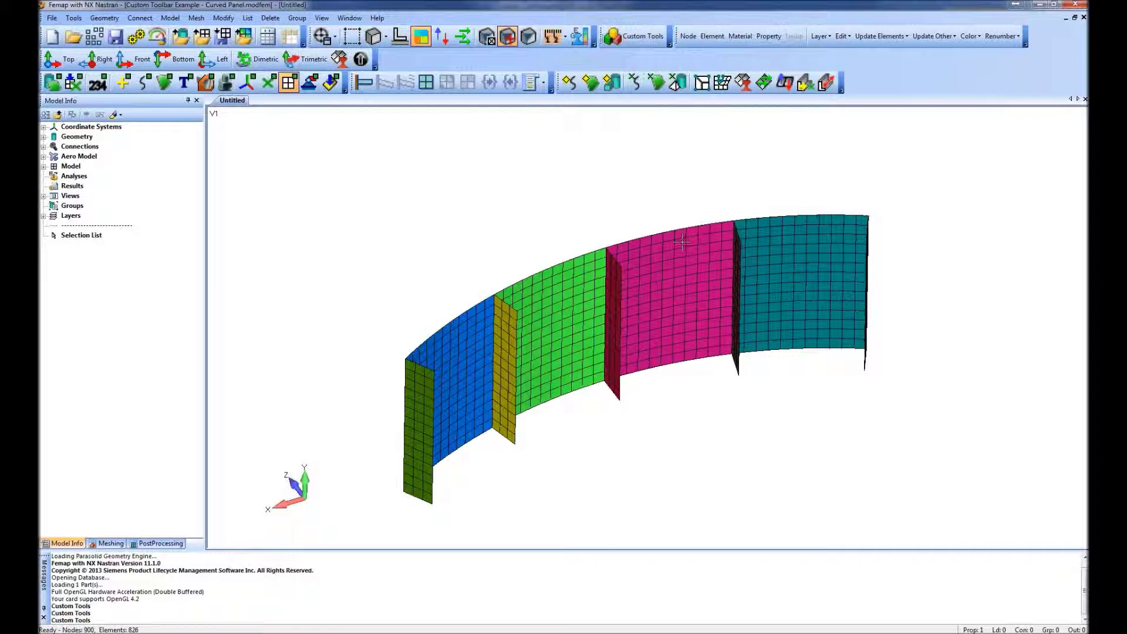
Step: Recheck the user commands in the customization dialog, close it, and show the material directions with the Material Angle toolbar command
{"action": "right_click", "coordinate": [850, 58]}
{"action": "left_click", "coordinate": [866, 336]}
{"action": "left_click", "coordinate": [584, 216]}
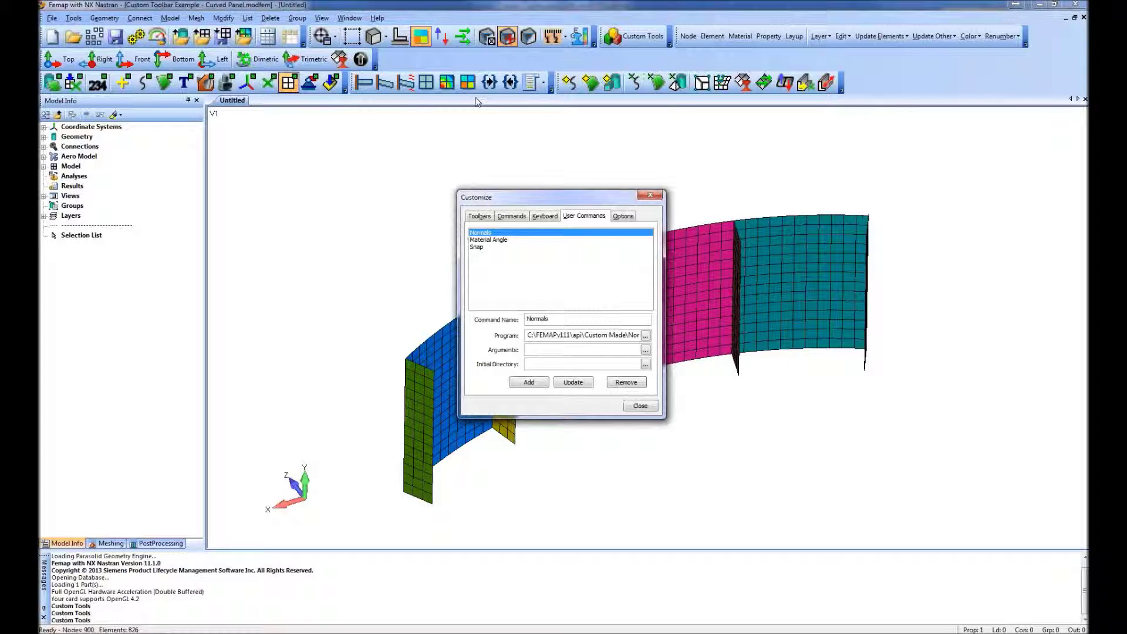
{"action": "left_click", "coordinate": [649, 194]}
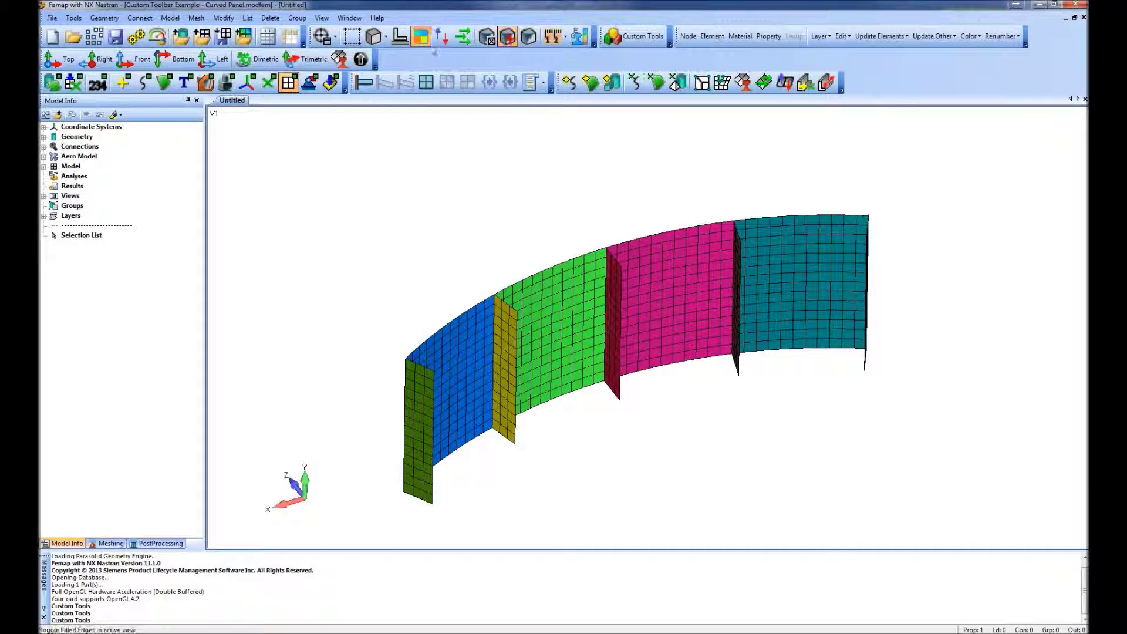
{"action": "left_click", "coordinate": [465, 36]}
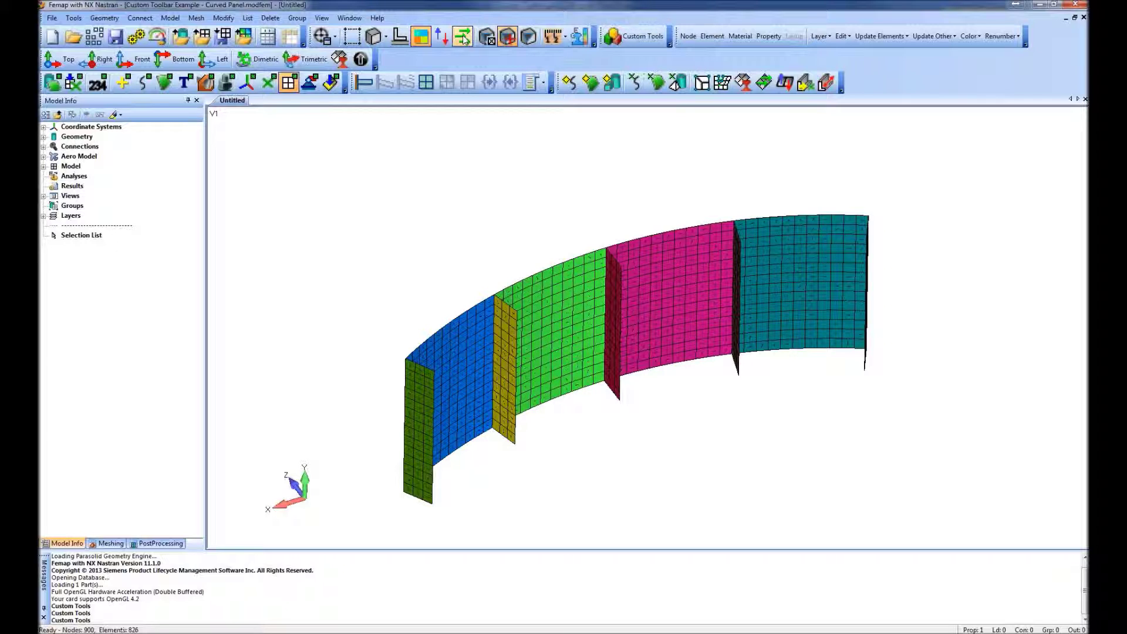
Step: Show and hide the element normals on the curved panel to check their directions
{"action": "left_click", "coordinate": [444, 38]}
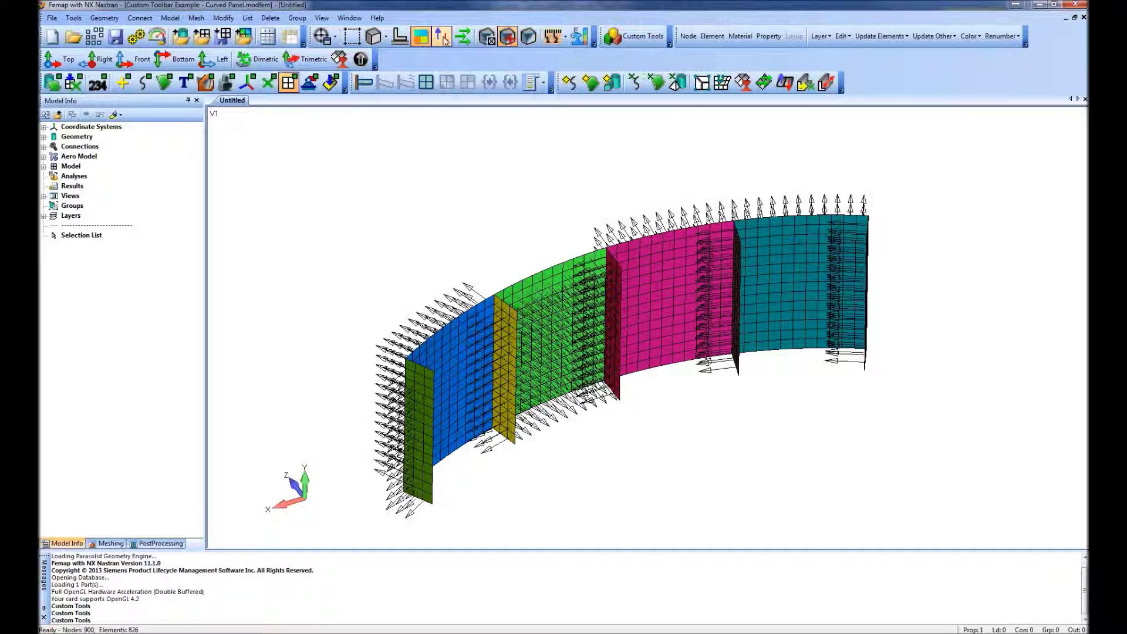
{"action": "left_click", "coordinate": [445, 40]}
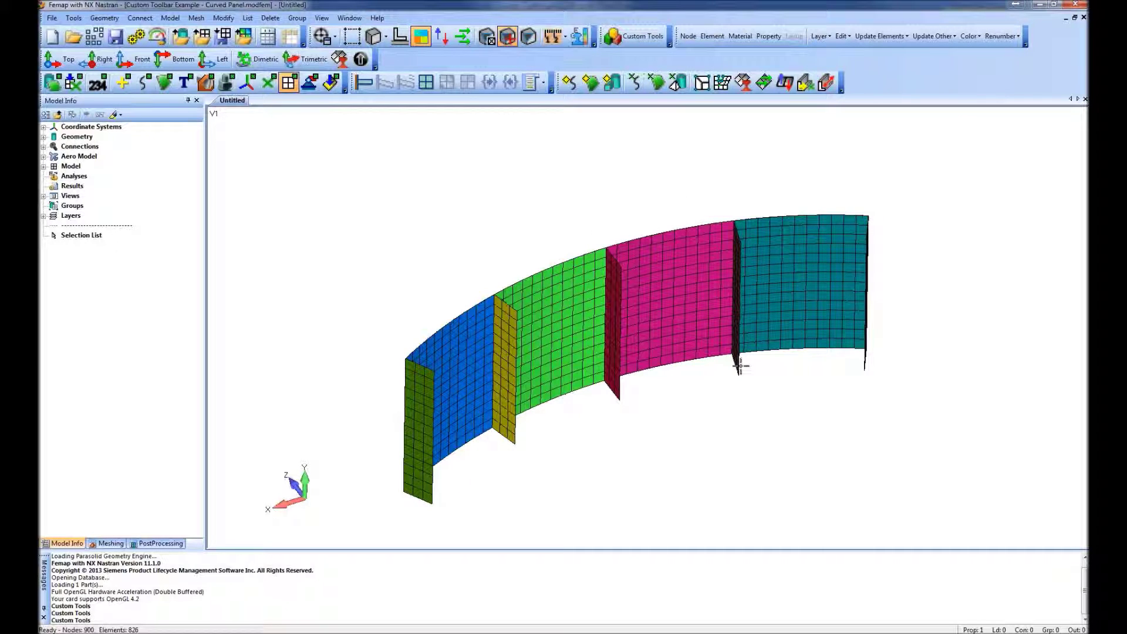
{"action": "middle_click_drag", "start_coordinate": [794, 390], "coordinate": [825, 372]}
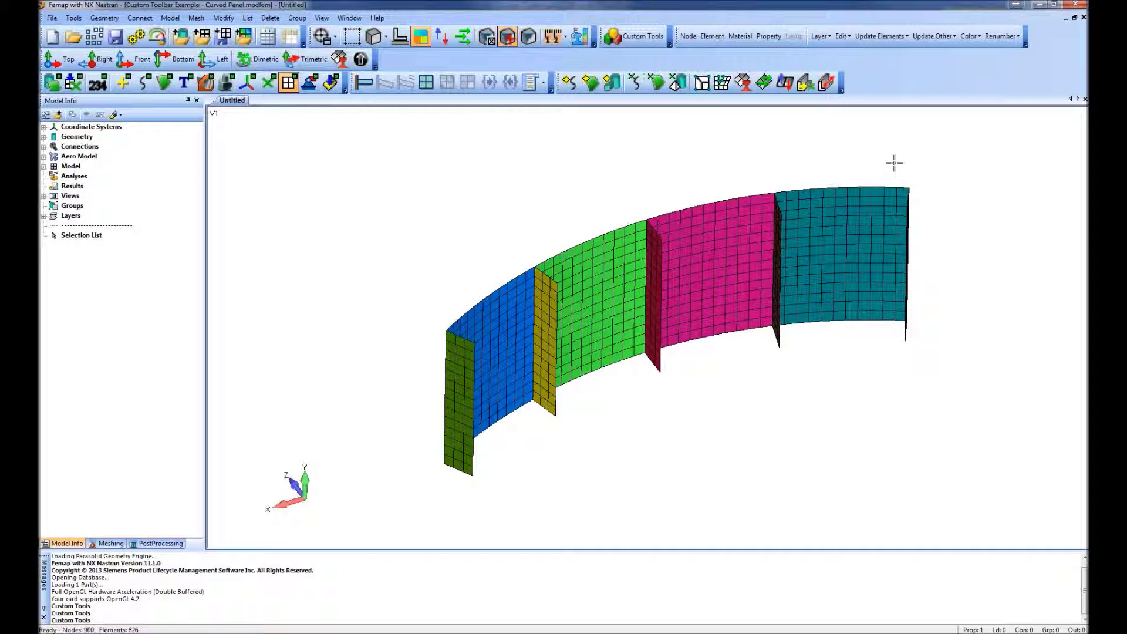
Step: Display the element normals again and run the element direction update on elements selected by property
{"action": "left_click", "coordinate": [446, 39]}
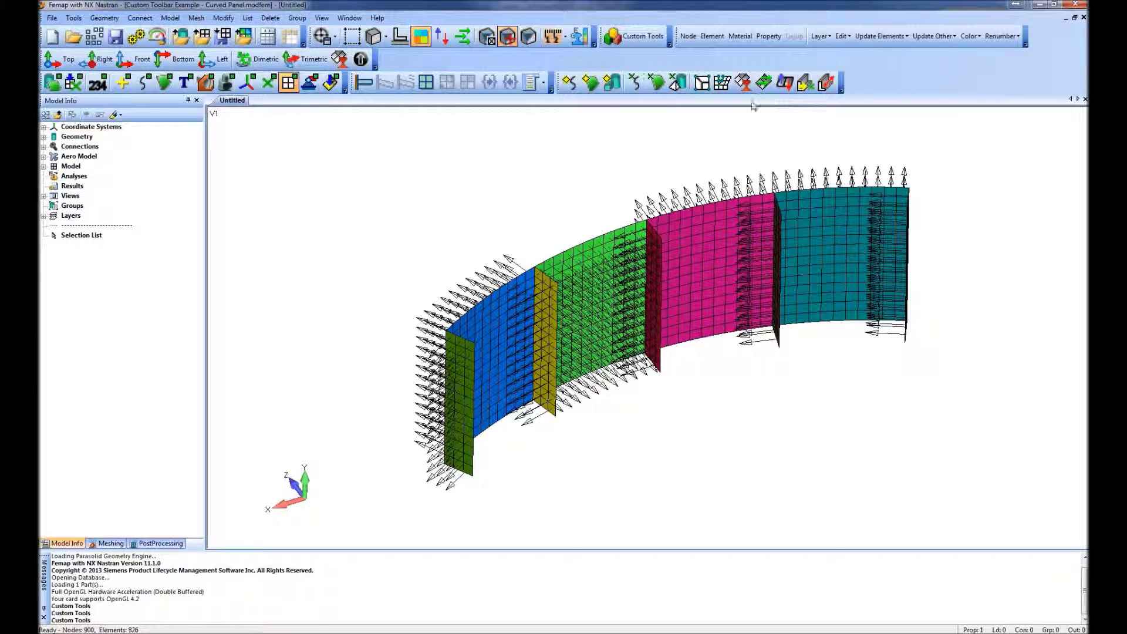
{"action": "left_click", "coordinate": [784, 82]}
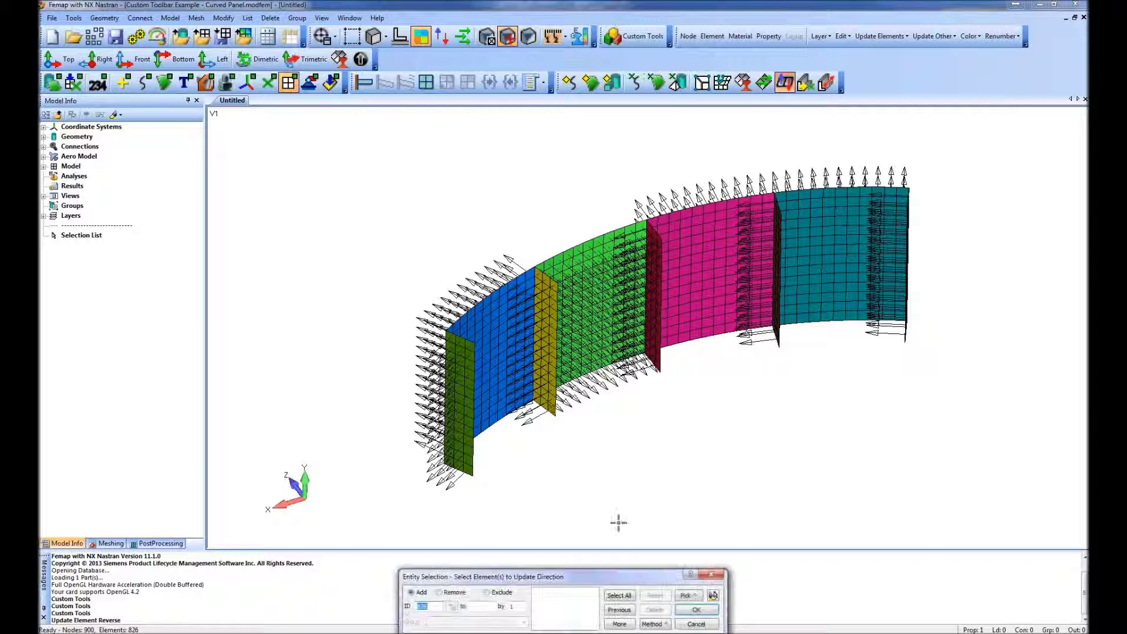
{"action": "left_click", "coordinate": [652, 623]}
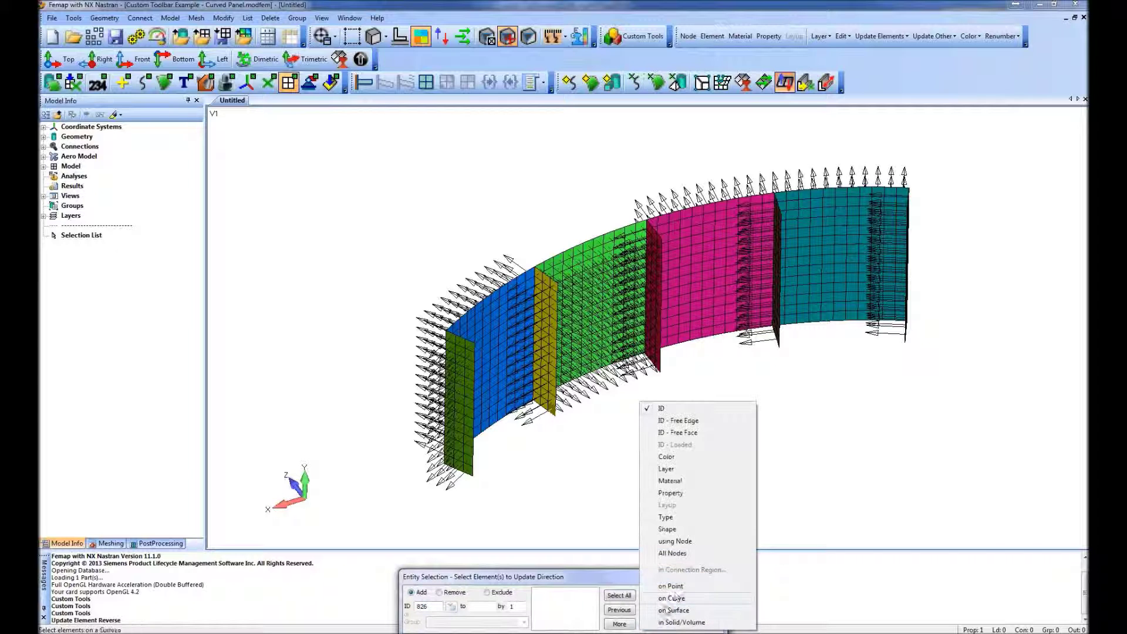
{"action": "left_click", "coordinate": [670, 493]}
{"action": "key", "text": "Return"}
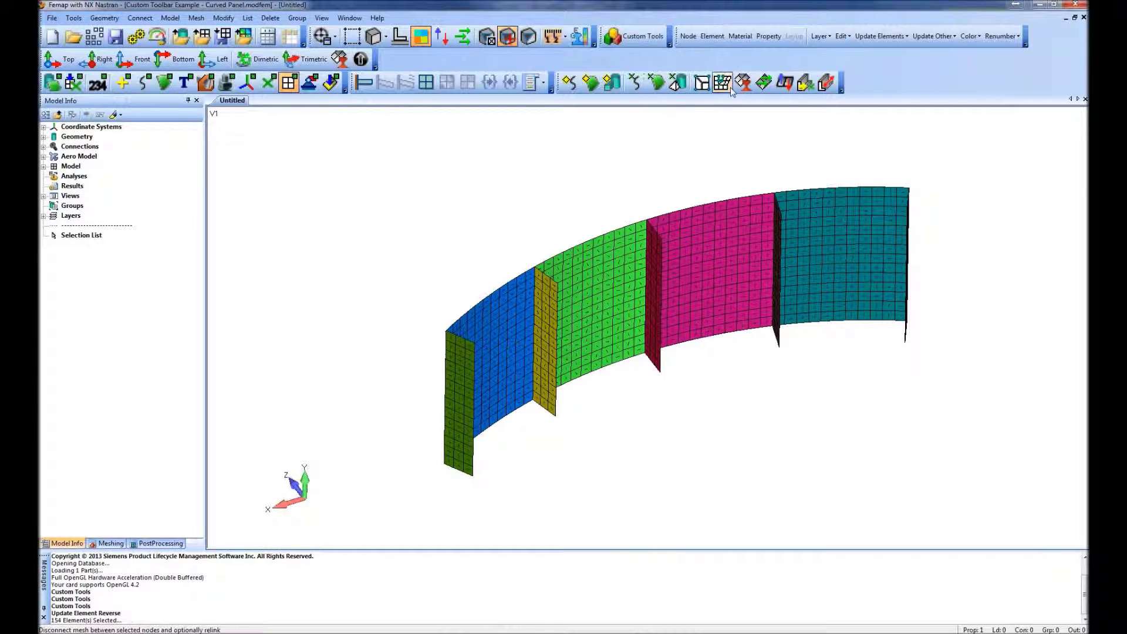
Step: Run the Material Angle update on all elements of the curved panel and its stiffeners
{"action": "left_click", "coordinate": [764, 82]}
{"action": "left_click_drag", "start_coordinate": [290, 131], "coordinate": [1006, 515]}
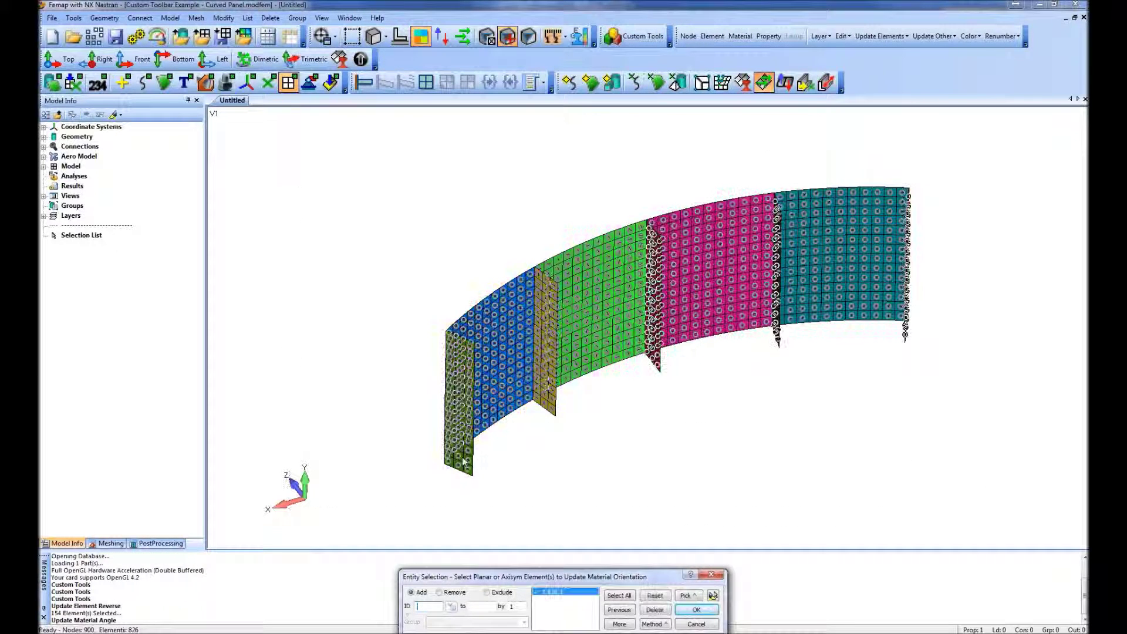
{"action": "key", "text": "Return"}
{"action": "left_click", "coordinate": [485, 282]}
{"action": "left_click", "coordinate": [484, 301]}
{"action": "key", "text": "Return"}
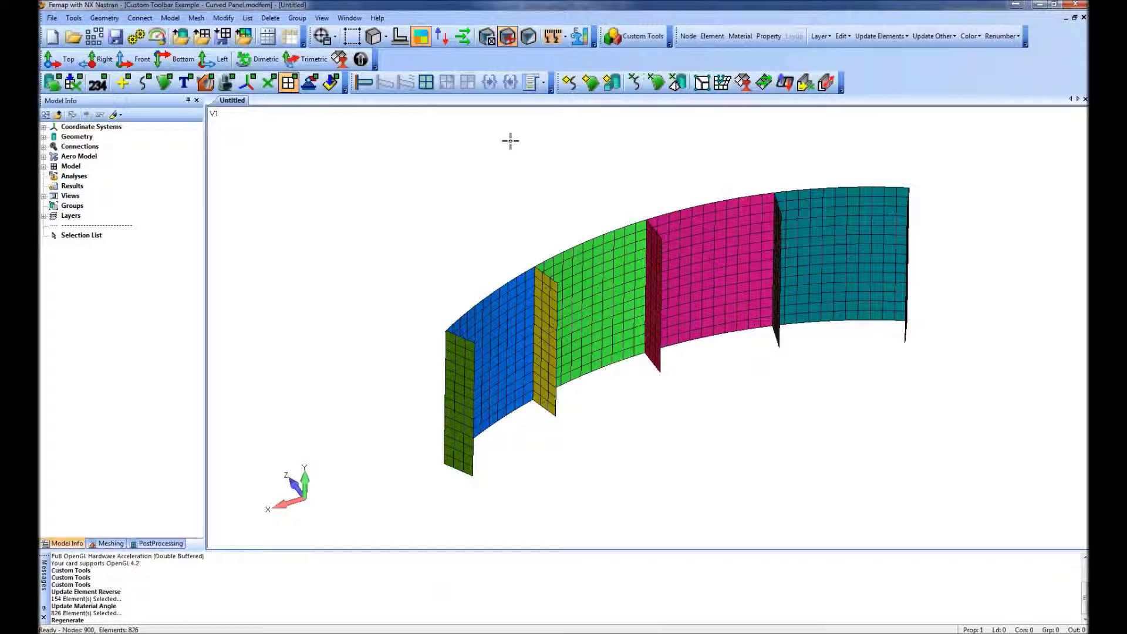
{"action": "left_click", "coordinate": [196, 18]}
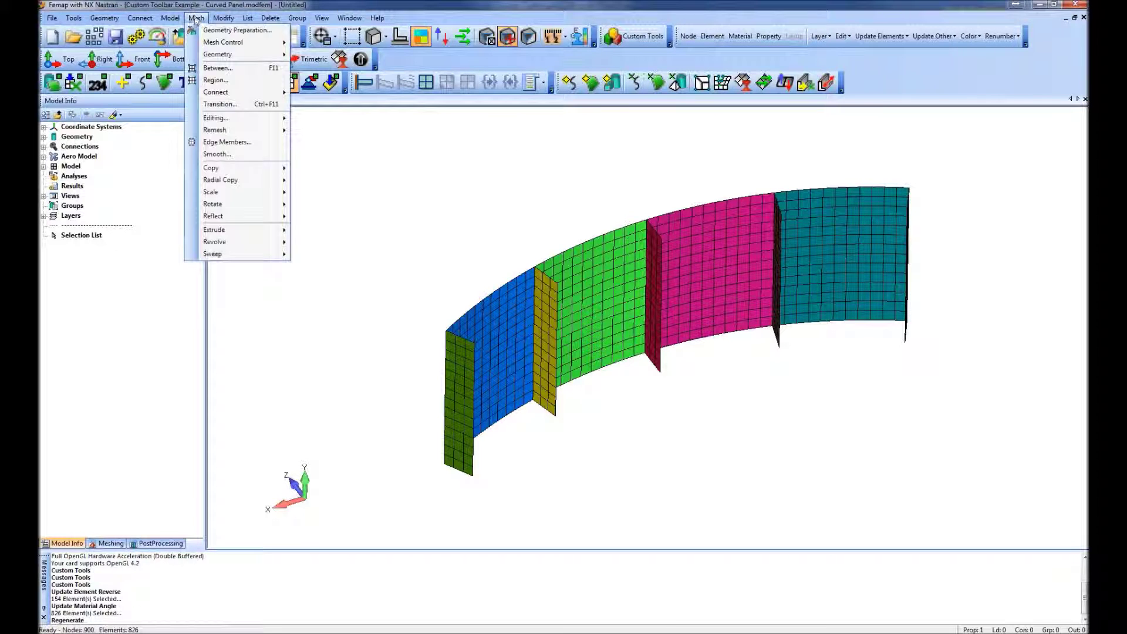
{"action": "mouse_move", "coordinate": [233, 216]}
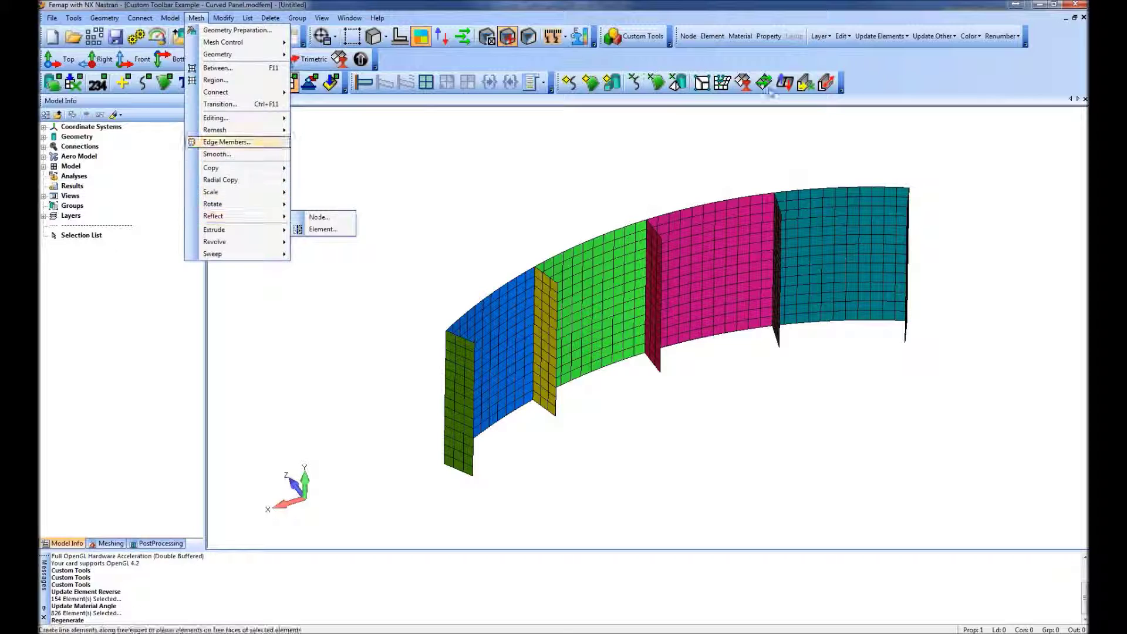
{"action": "key", "text": "Escape"}
{"action": "key", "text": "Escape"}
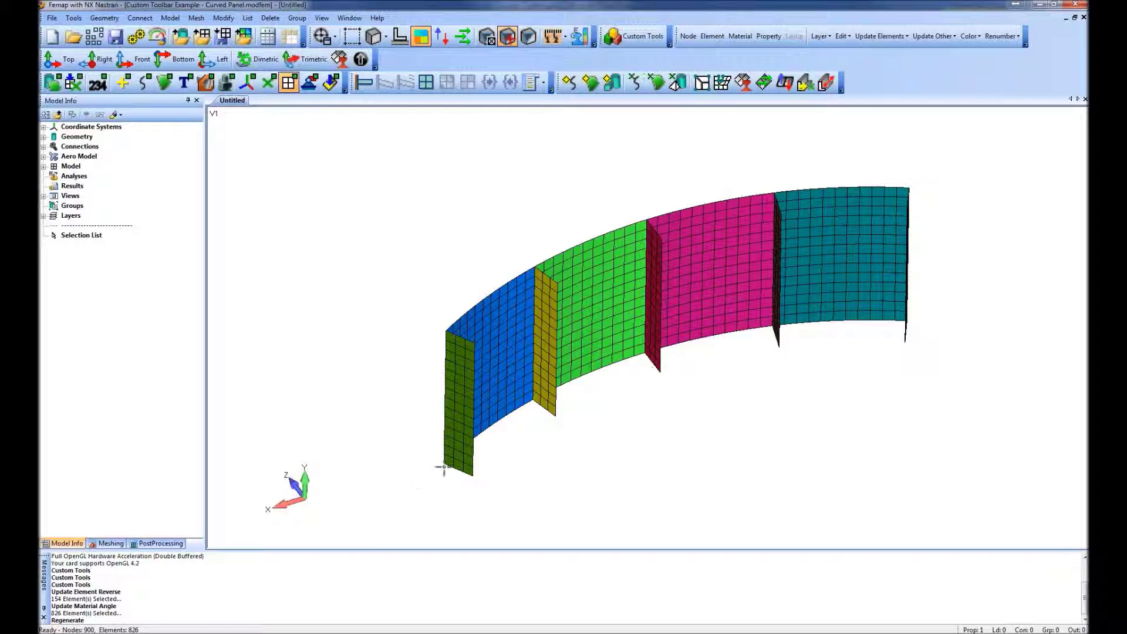
Step: Switch to the Custom Toolbar presentation in PowerPoint and show the Additional Resource slide about the Learning Femap book
{"action": "key", "text": "alt+Tab"}
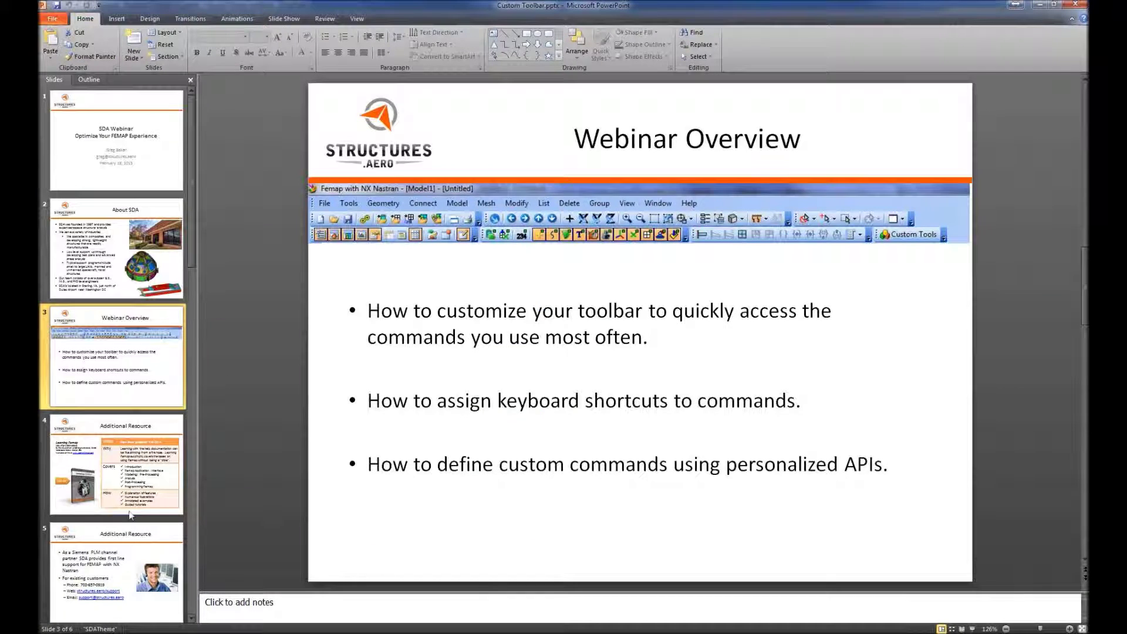
{"action": "key", "text": "Down"}
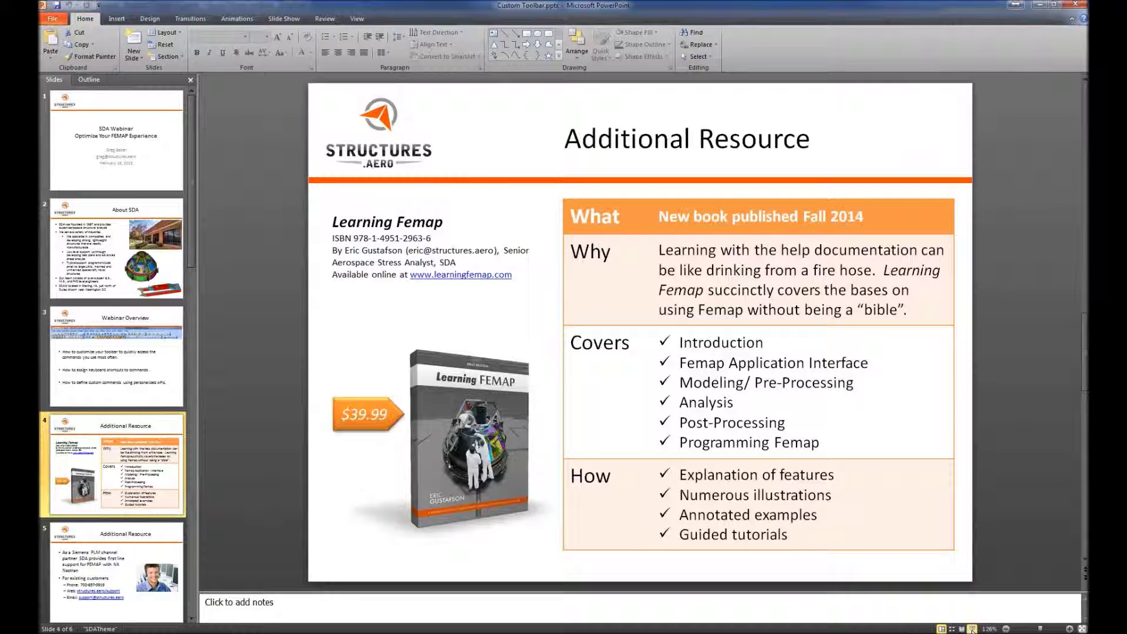